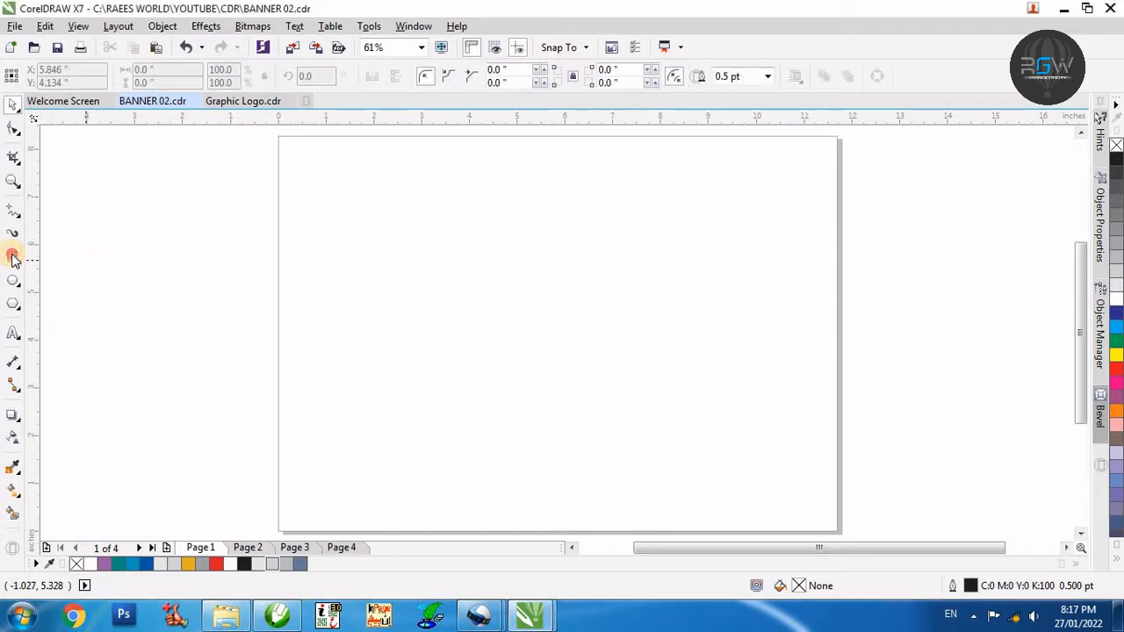
- Resize the page-sized rectangle to 8 inches wide by 3 inches high as the banner frame
click(180, 70)
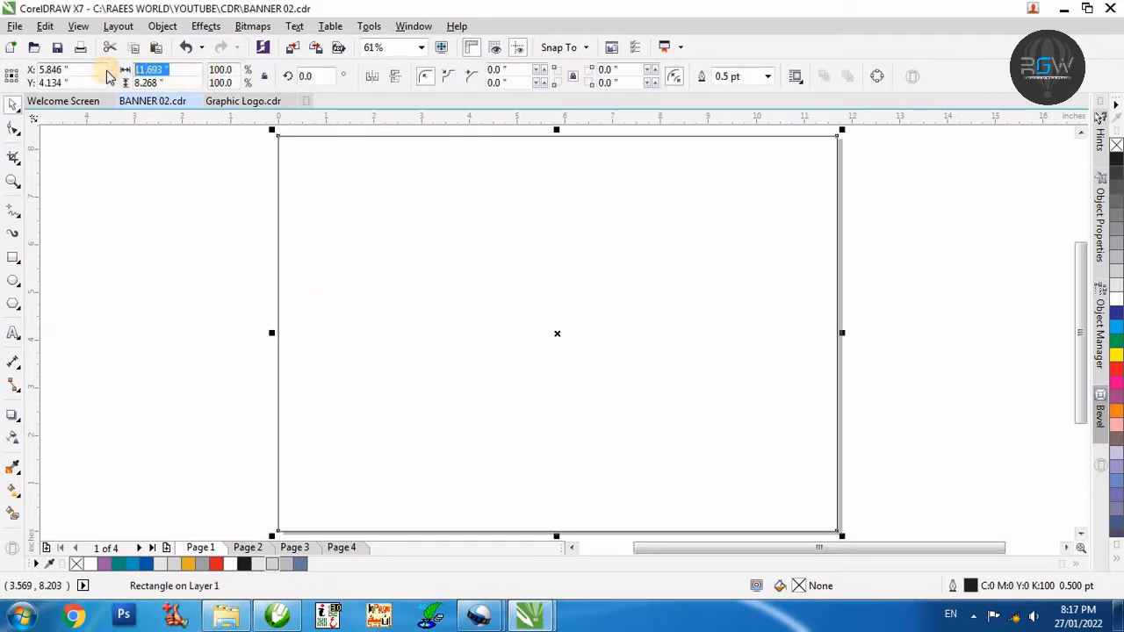
key(Return)
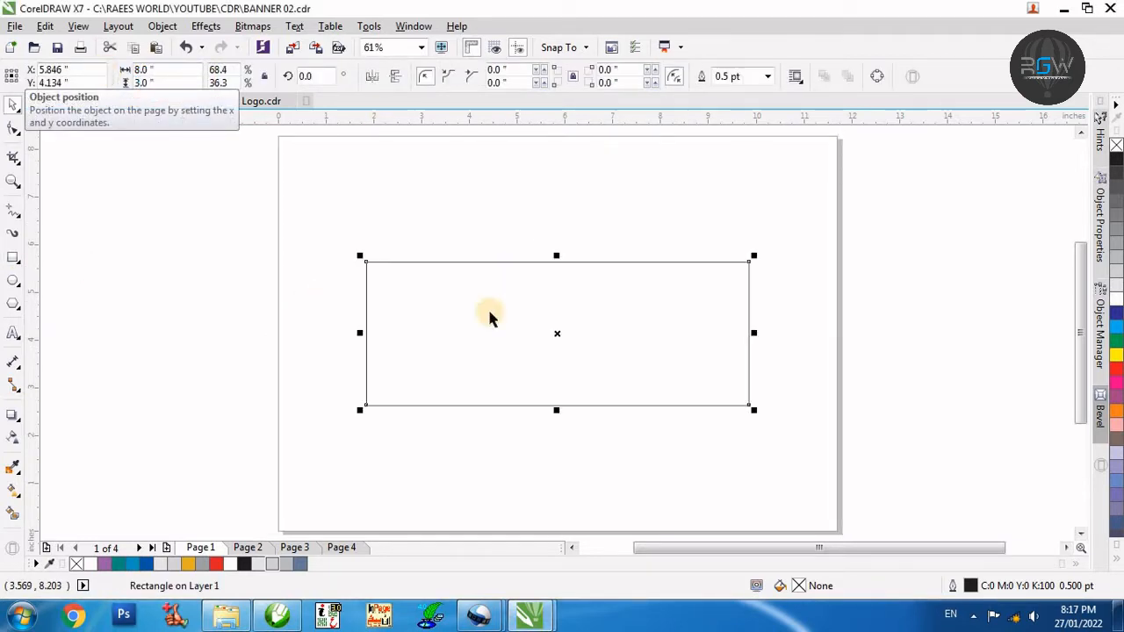
key(F4)
click(797, 345)
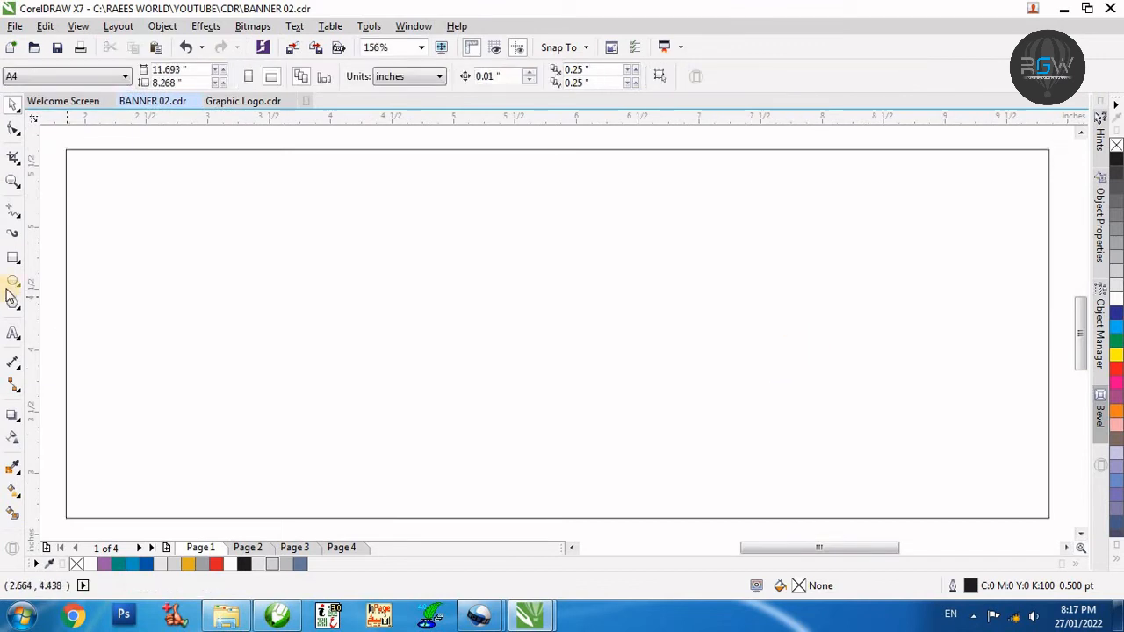
- Draw a two-segment peaked line from below the banner's lower edge to just past its right edge, and stretch it to about 2.82 inches high
click(12, 211)
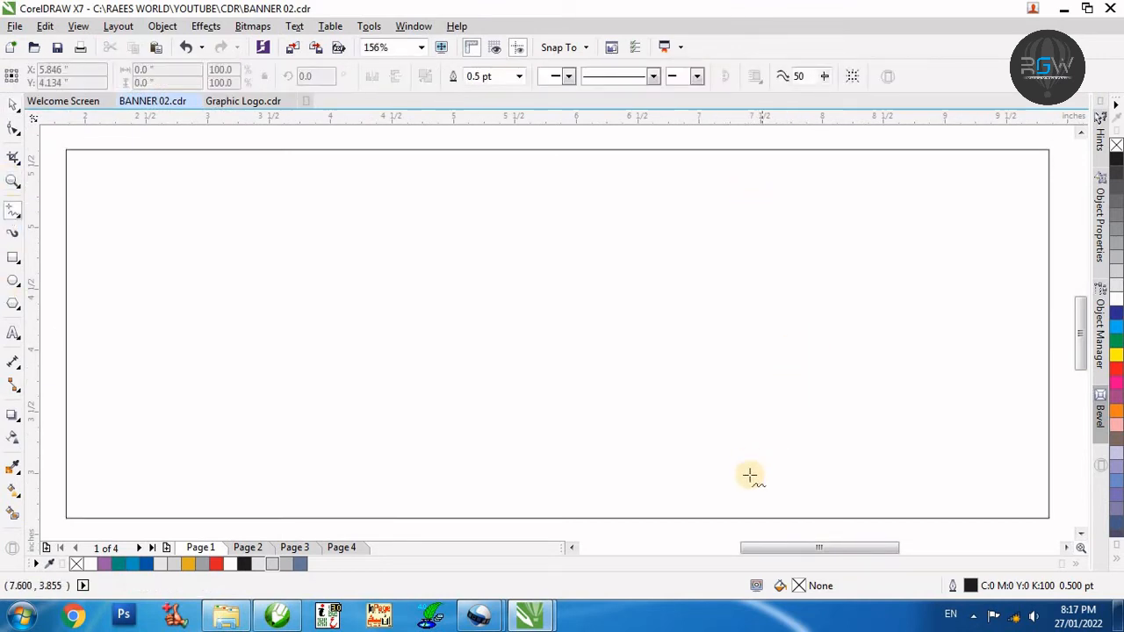
click(545, 524)
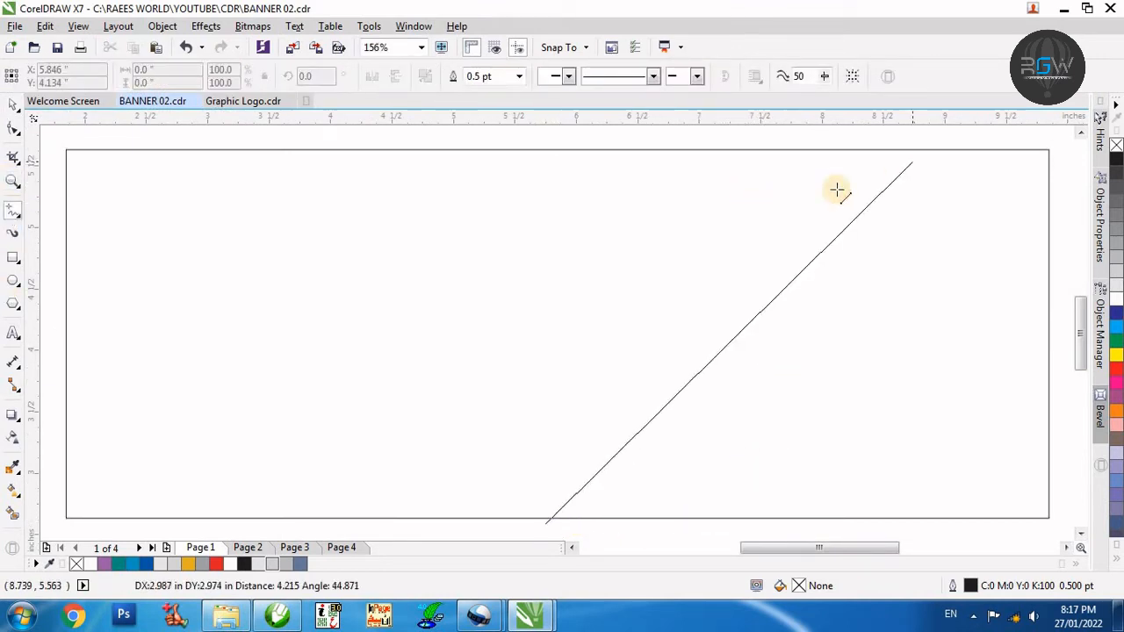
click(769, 224)
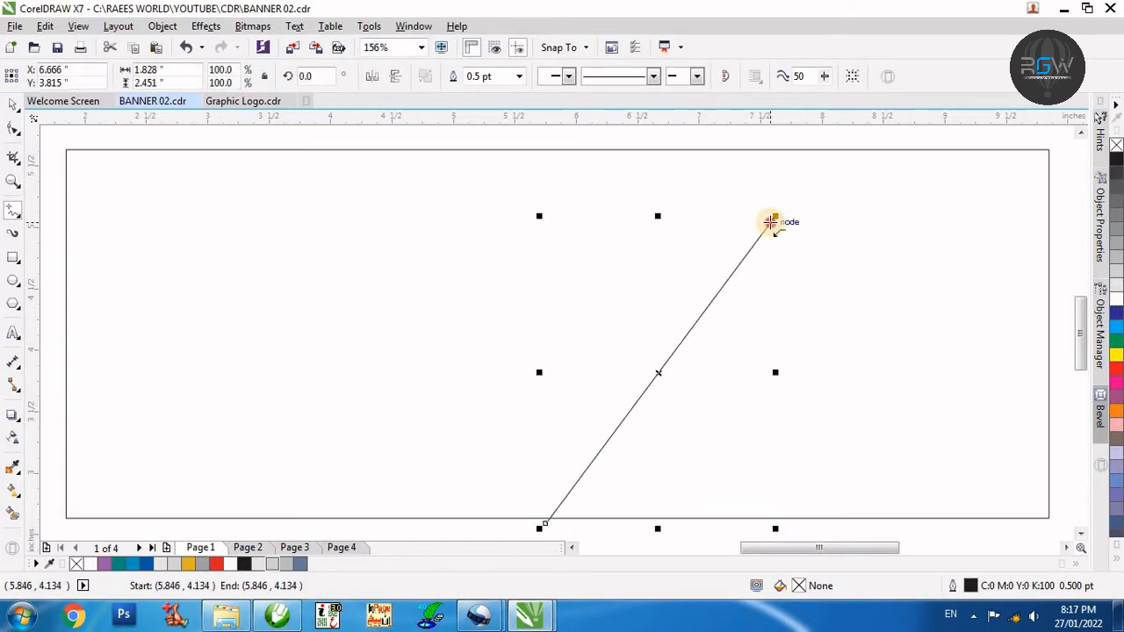
click(770, 224)
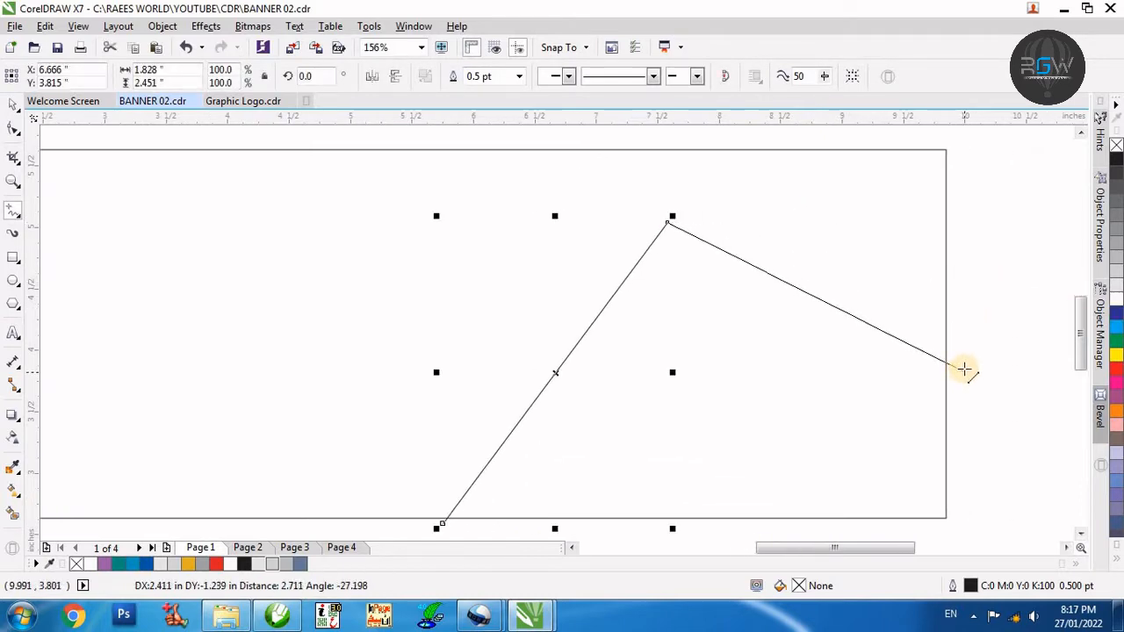
click(965, 369)
key(space)
drag(703, 216, 705, 172)
click(812, 173)
key(F3)
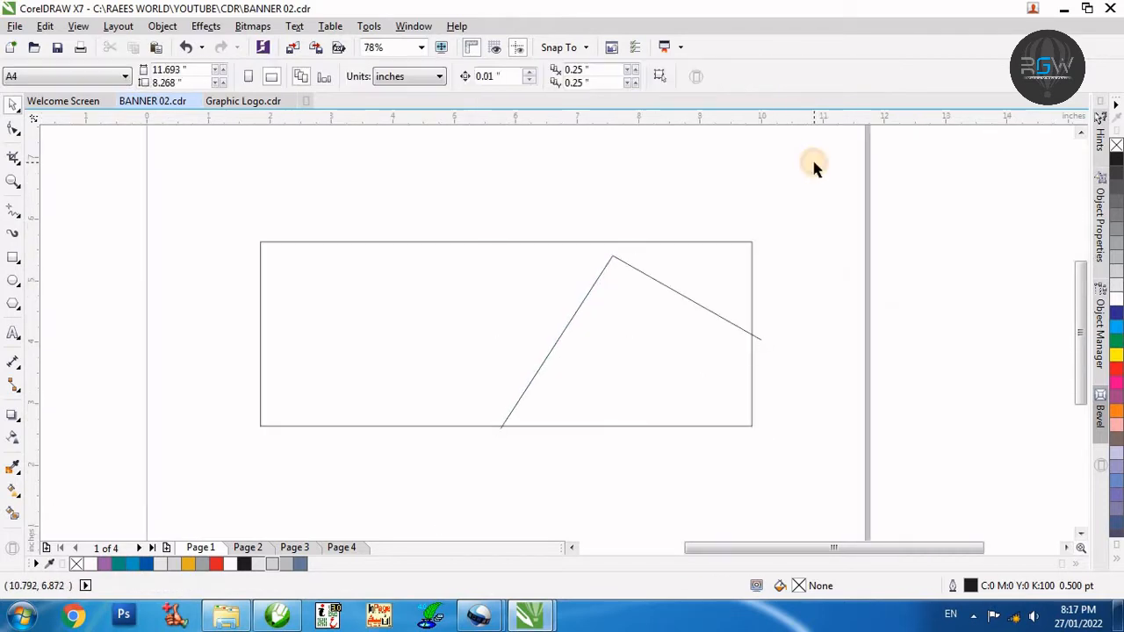
- Move all the text and image objects on page 2 off the page to its left, and return to page 1
key(Page_Down)
key(F3)
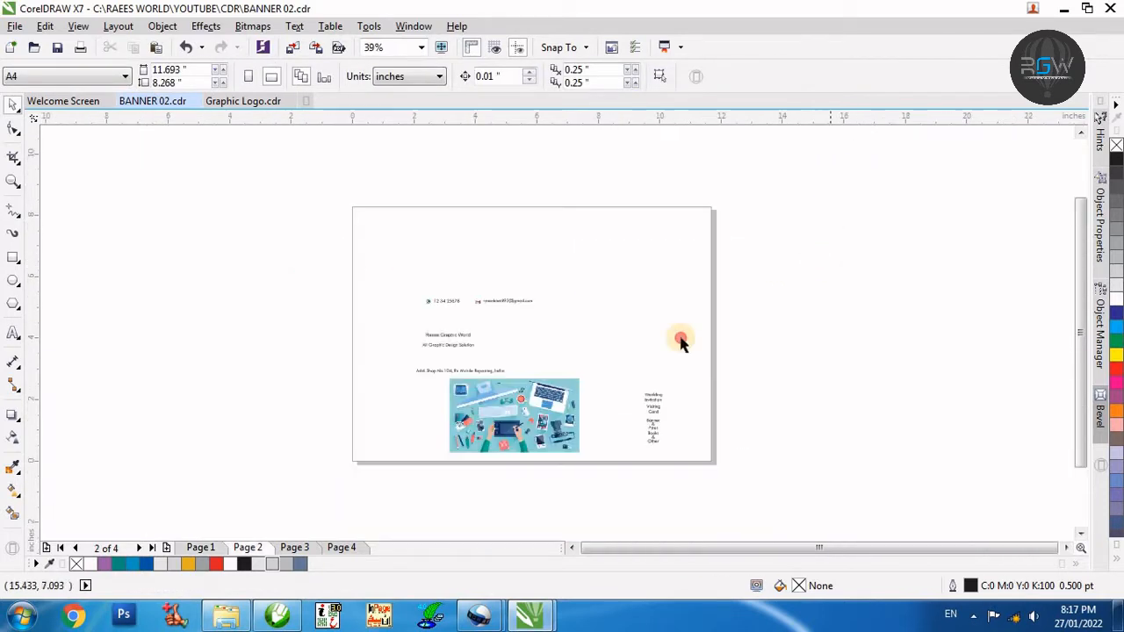
key(ctrl+a)
drag(528, 408, 145, 397)
key(Page_Up)
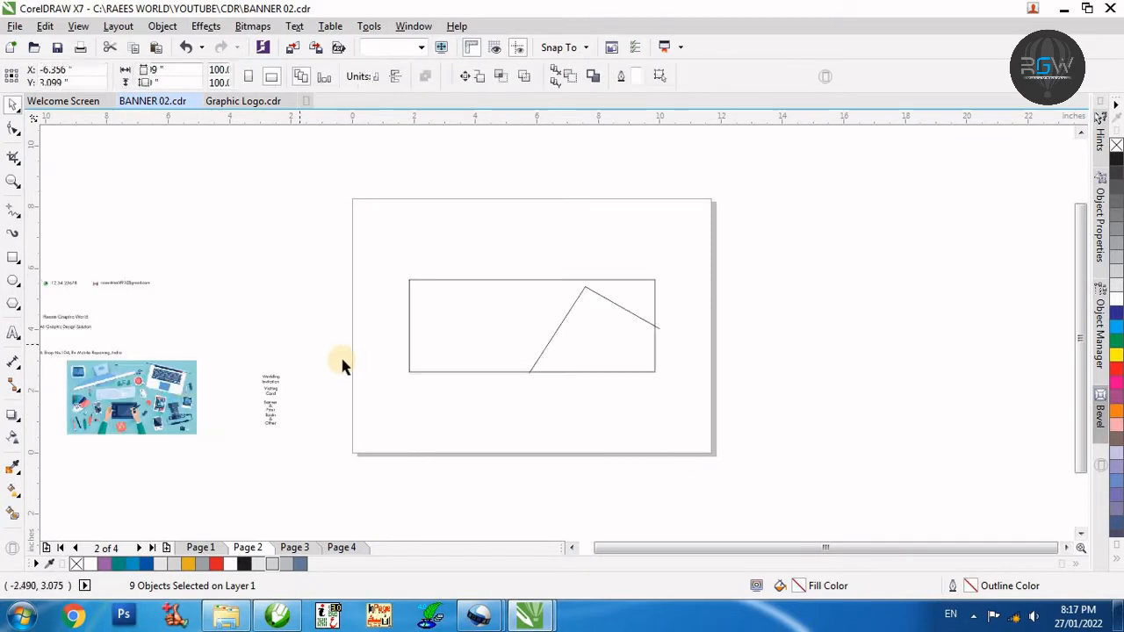
scroll(790, 334, up, 2)
scroll(1041, 369, right, 2)
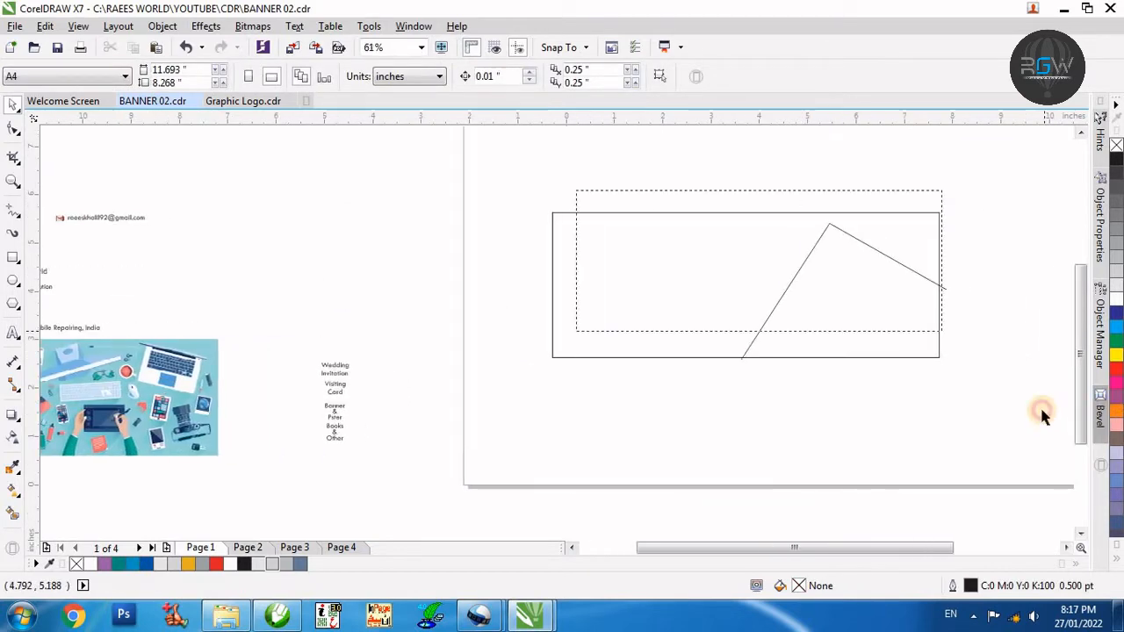
scroll(878, 352, up, 2)
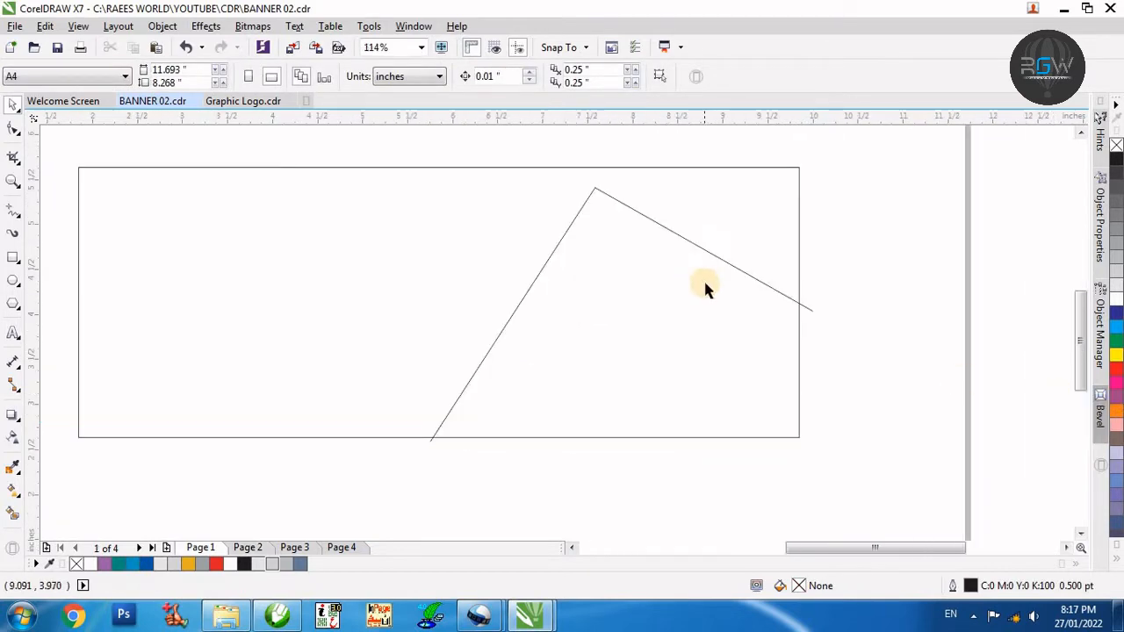
- Place a duplicate of the peaked line up and to the left, overlapping the original's descending segment
click(661, 229)
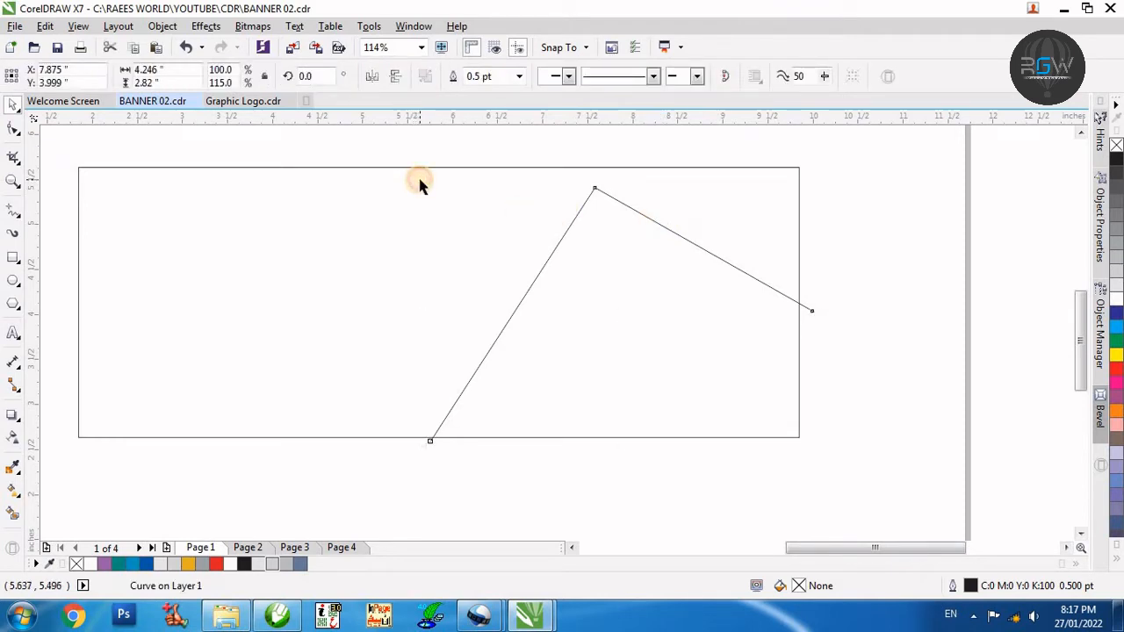
click(419, 180)
drag(571, 218, 510, 179)
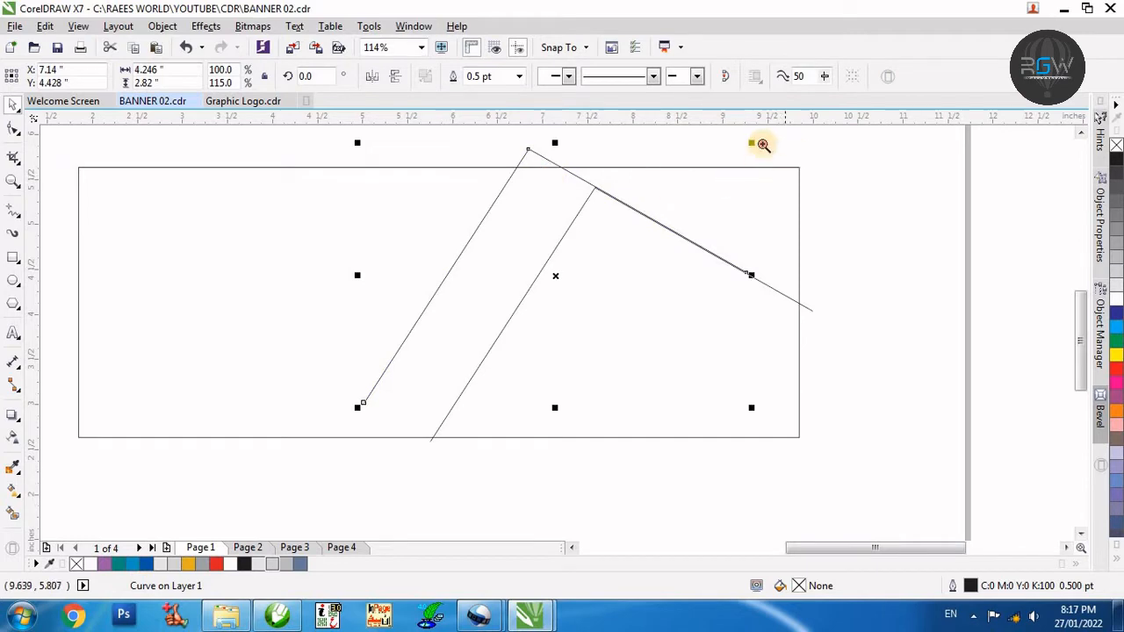
scroll(648, 154, up, 4)
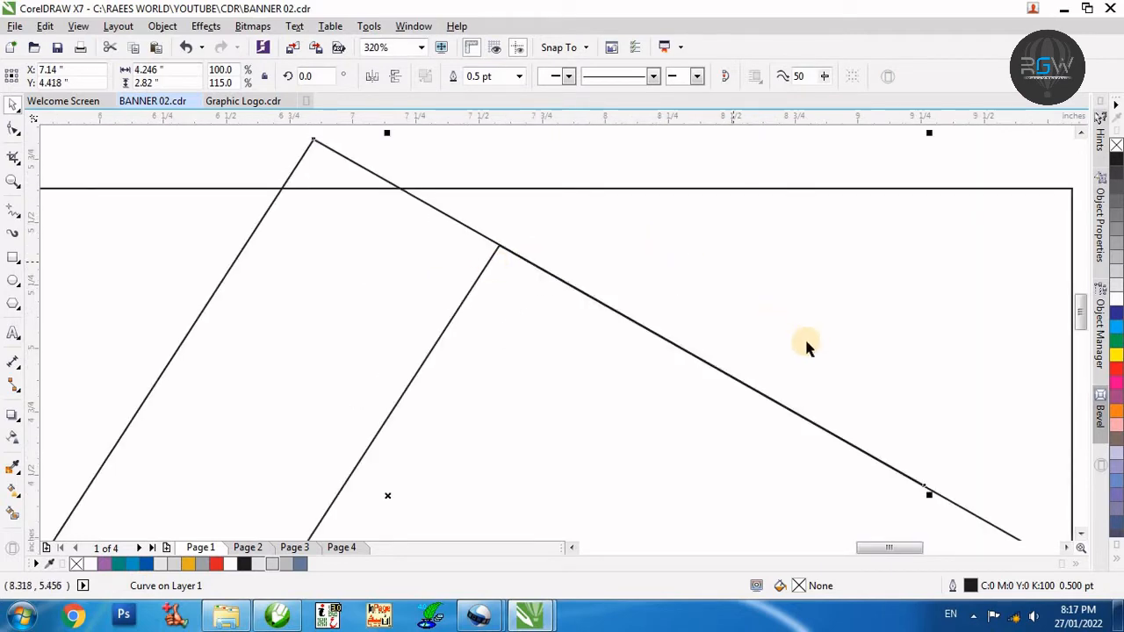
scroll(805, 336, down, 4)
click(762, 244)
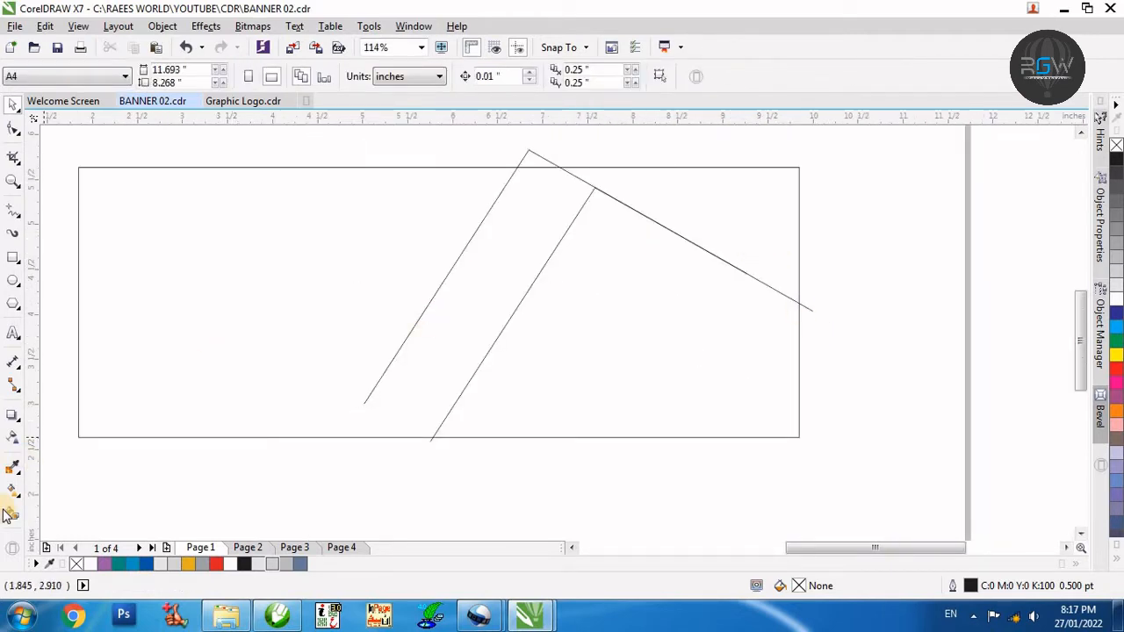
- Smart-fill the area beneath the original peaked line with blue-grey, then fill the area above it and undo that second fill
click(16, 515)
click(577, 339)
click(751, 224)
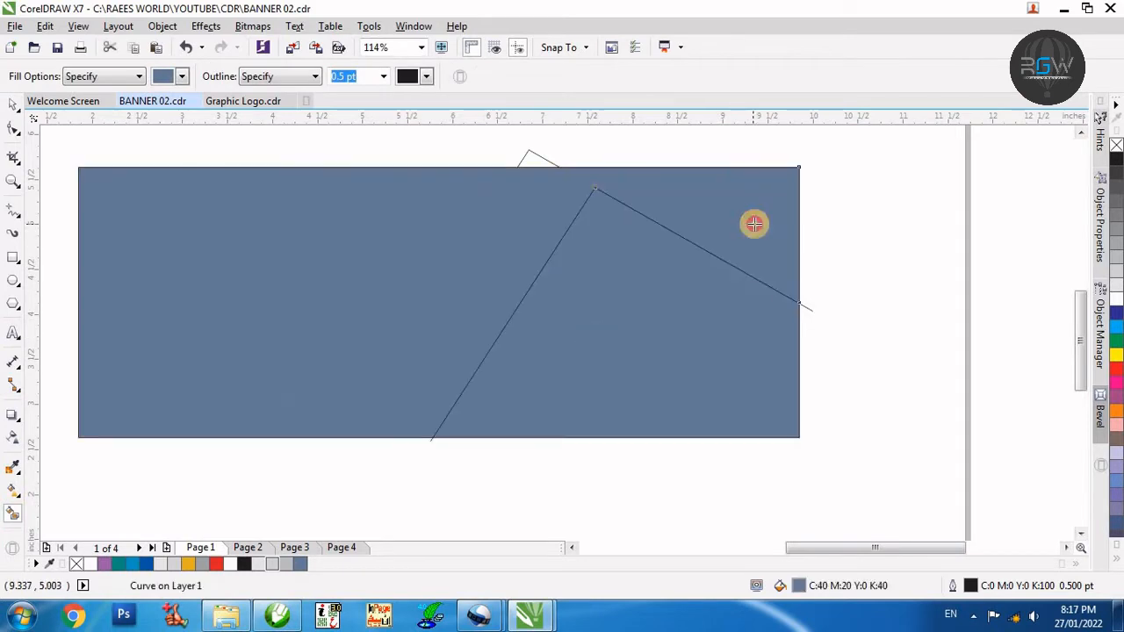
key(ctrl+z)
key(space)
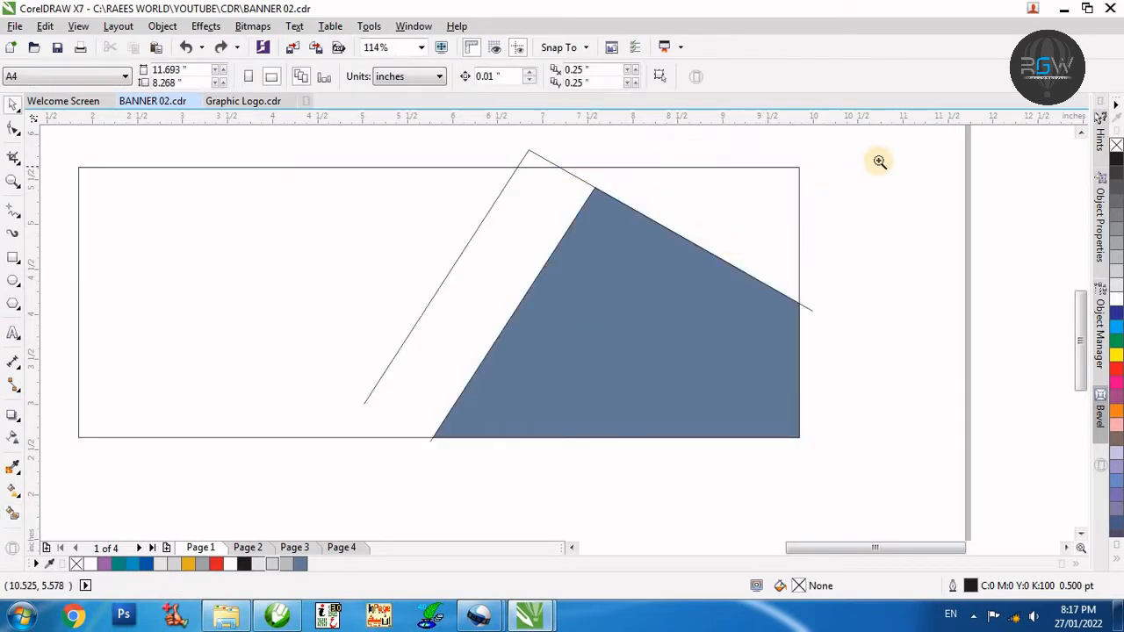
- Delete the duplicate peaked line
drag(877, 161, 369, 351)
click(488, 182)
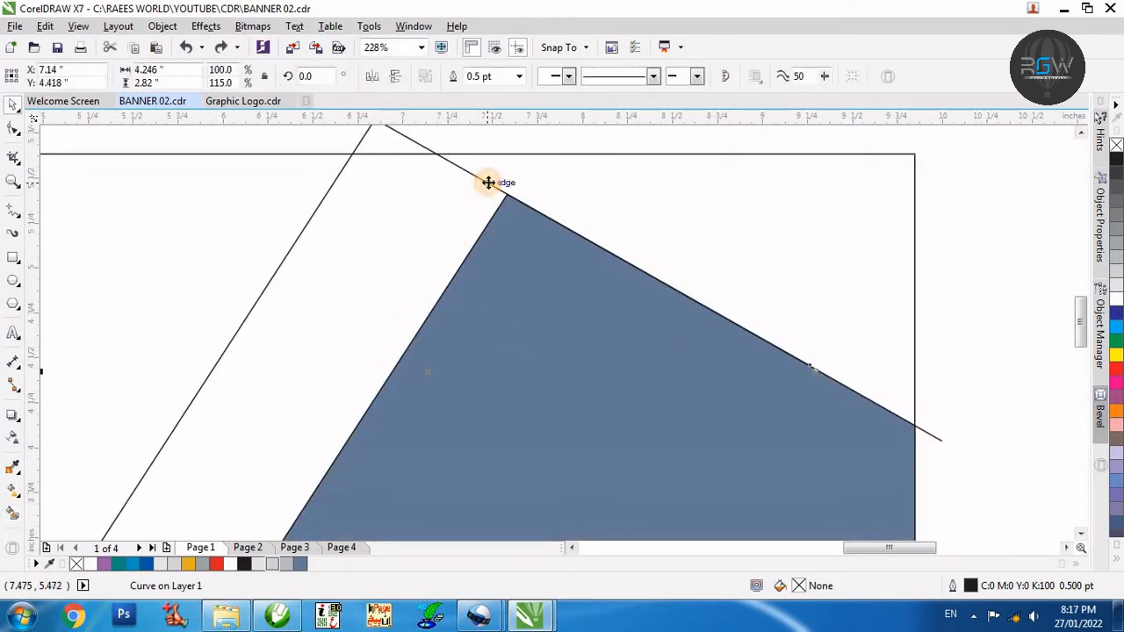
key(Delete)
- Draw a straight line from the peak up-left past the banner's upper edge, about 0.76 by 0.44 inches, continuing the slope
click(13, 212)
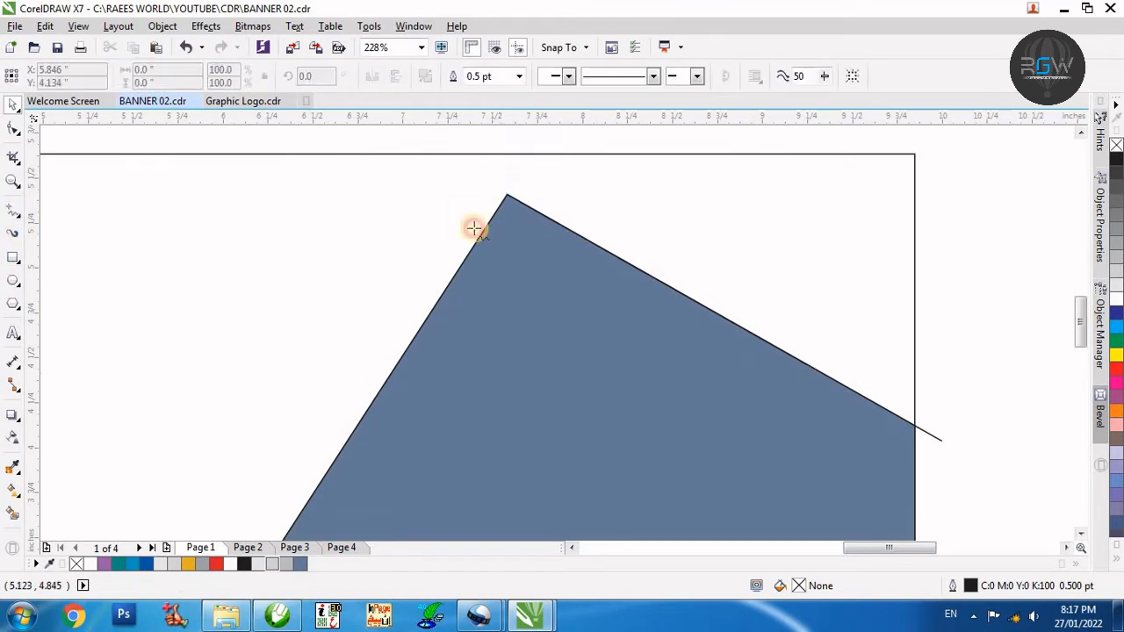
click(507, 194)
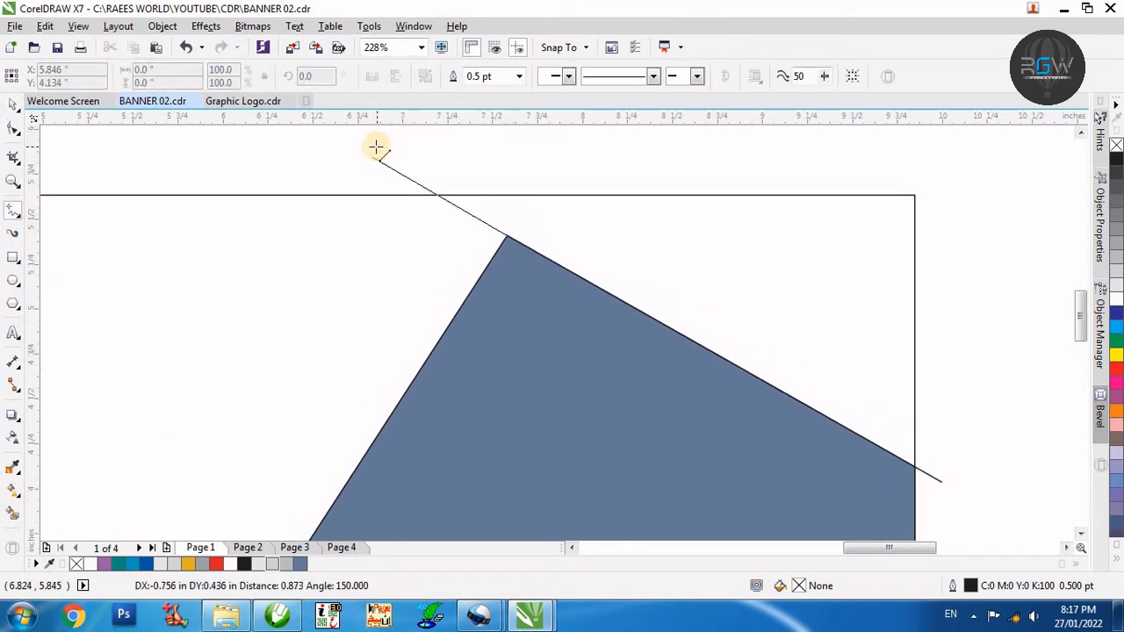
click(375, 146)
click(748, 266)
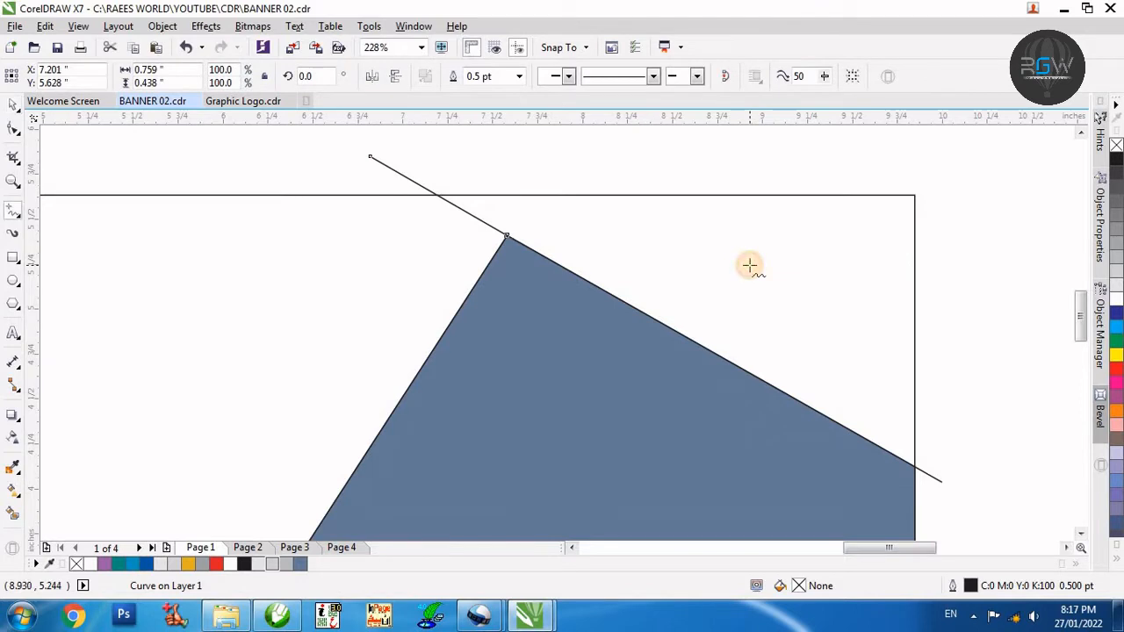
key(space)
- Smart-fill the banner's upper-right corner area with blue-grey and delete the short extension line
click(15, 513)
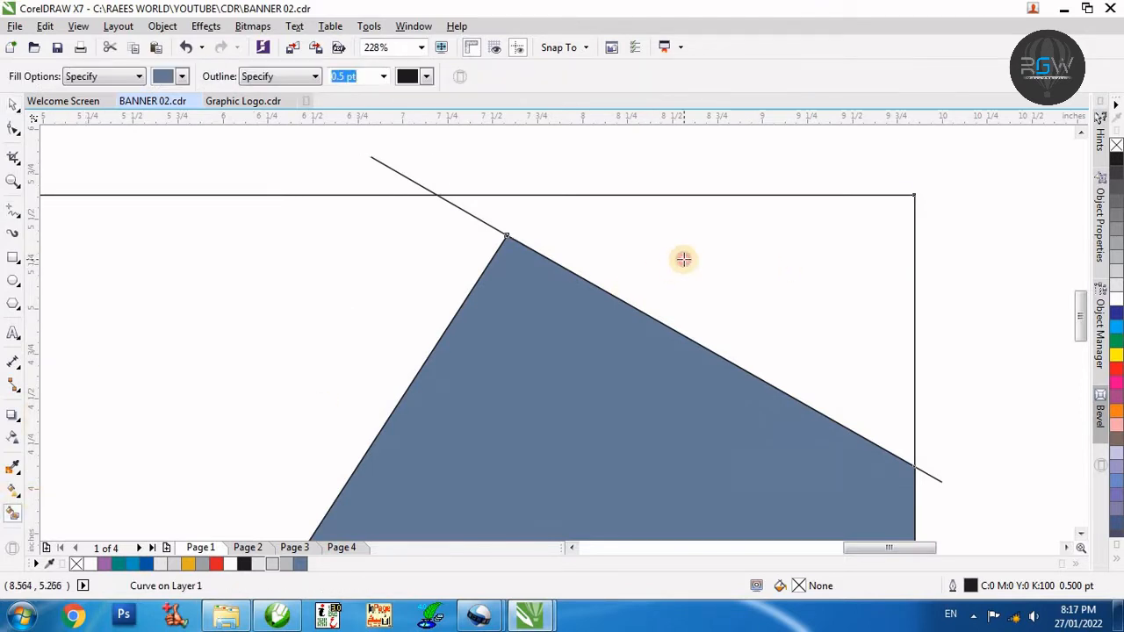
click(667, 250)
key(space)
click(400, 173)
key(Delete)
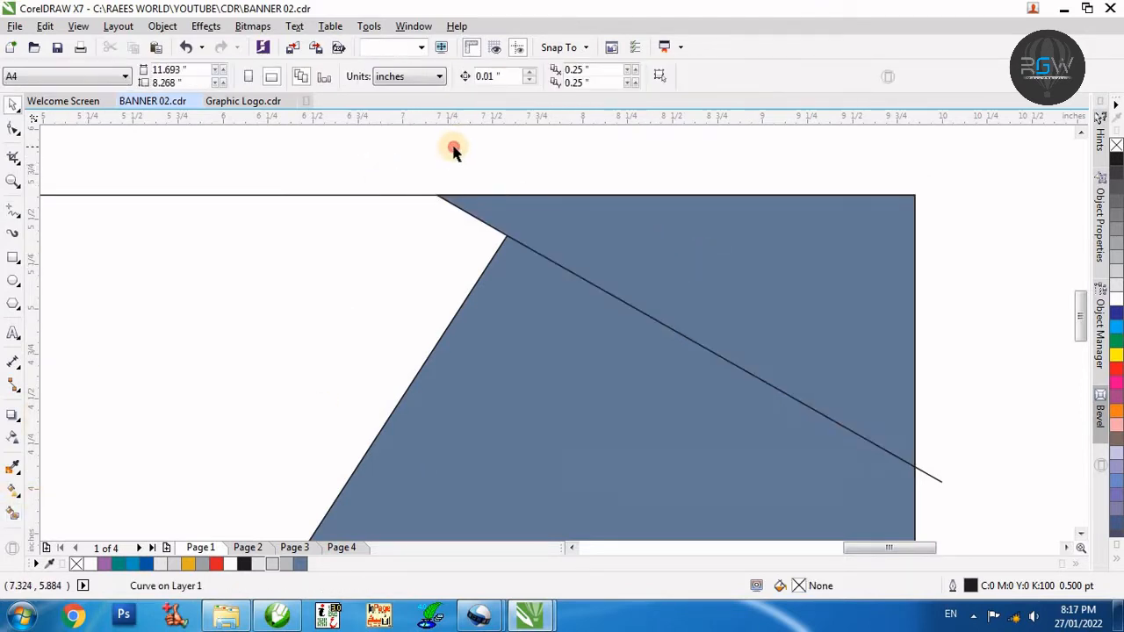
- Delete the original peaked line that protrudes beyond the banner's edges
right_click(455, 150)
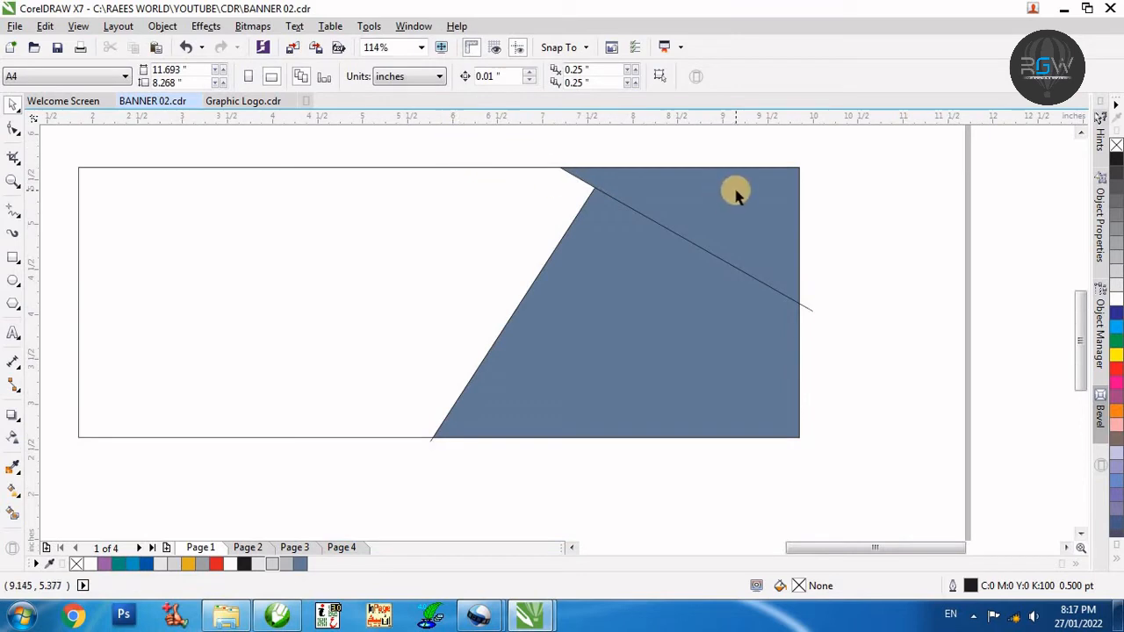
right_click(613, 359)
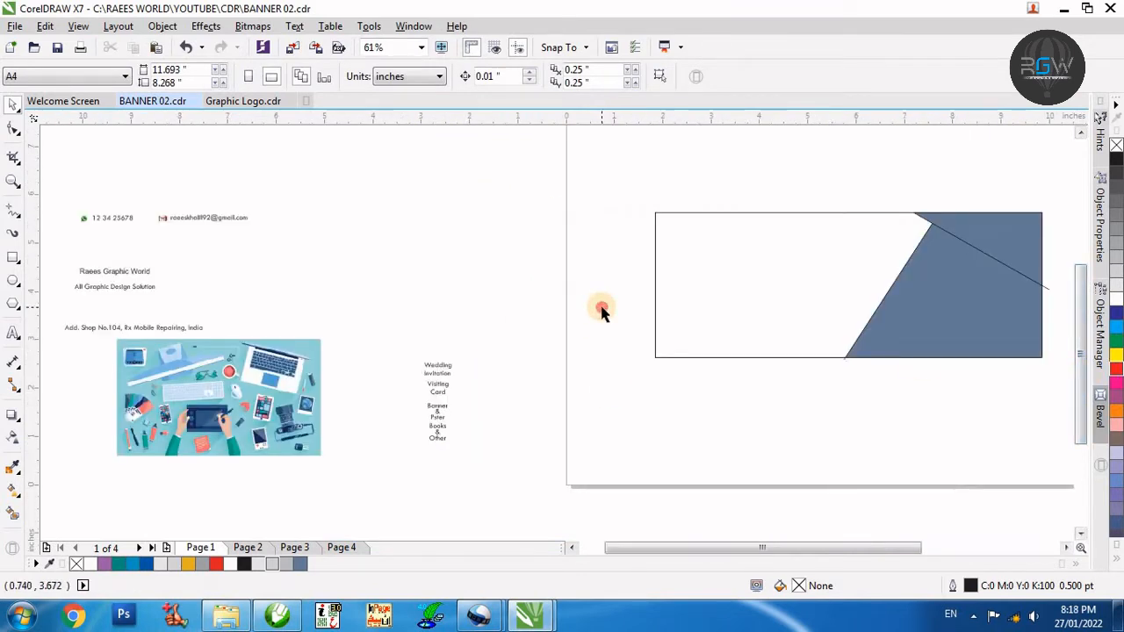
click(1047, 295)
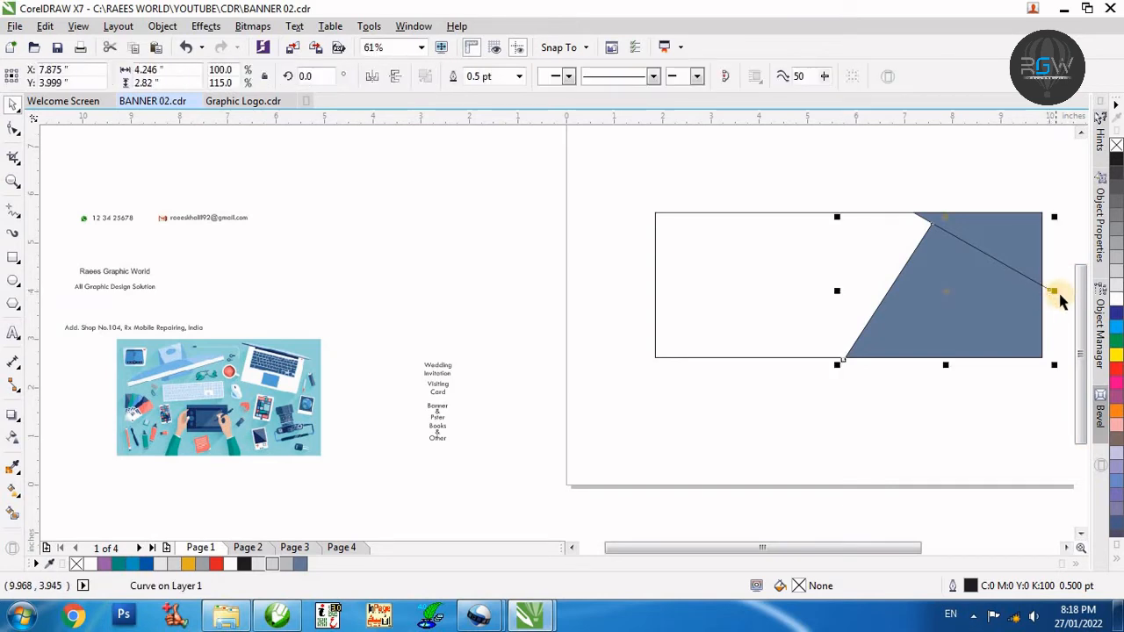
click(1061, 303)
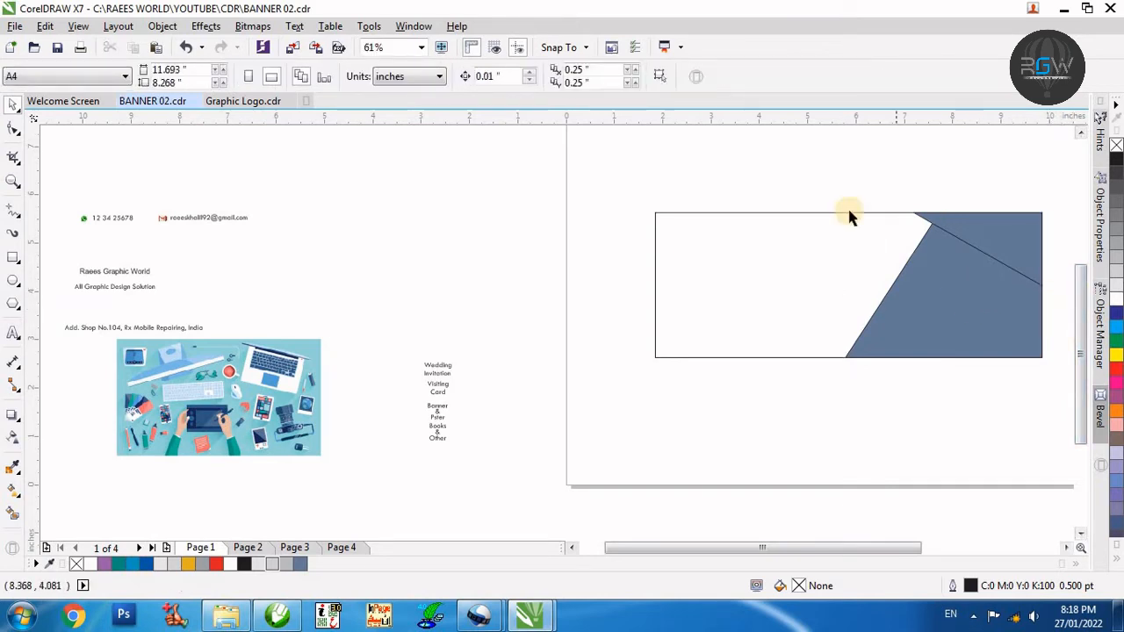
- Duplicate the large lower blue-grey shape, mirror the copy vertically and horizontally, and place it across the banner's upper edge
key(F2)
drag(996, 163, 647, 450)
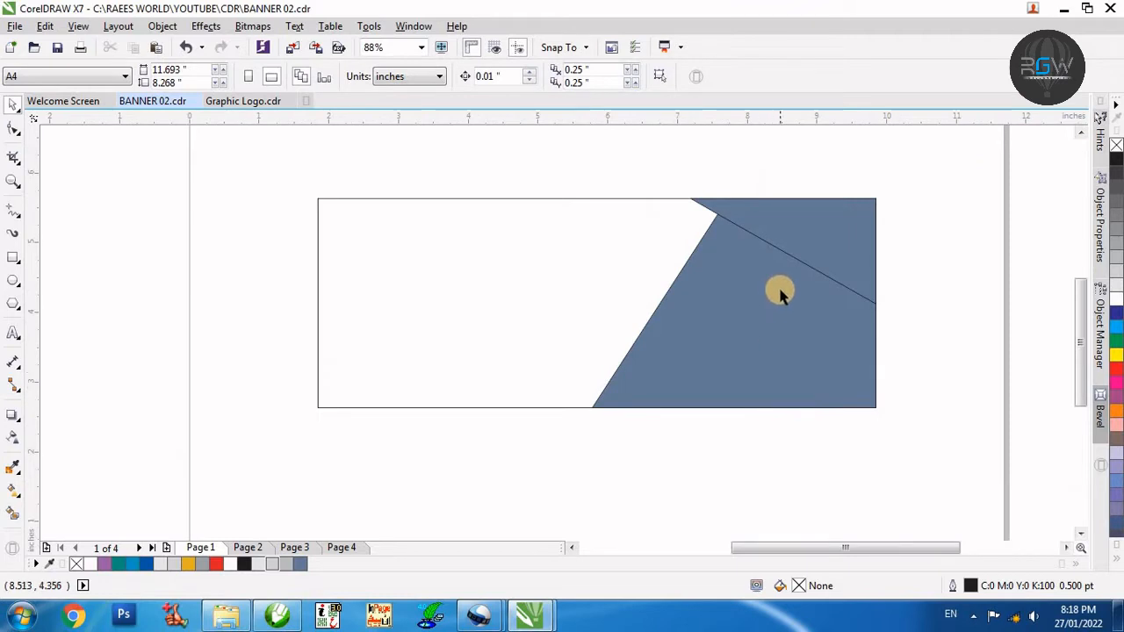
click(761, 324)
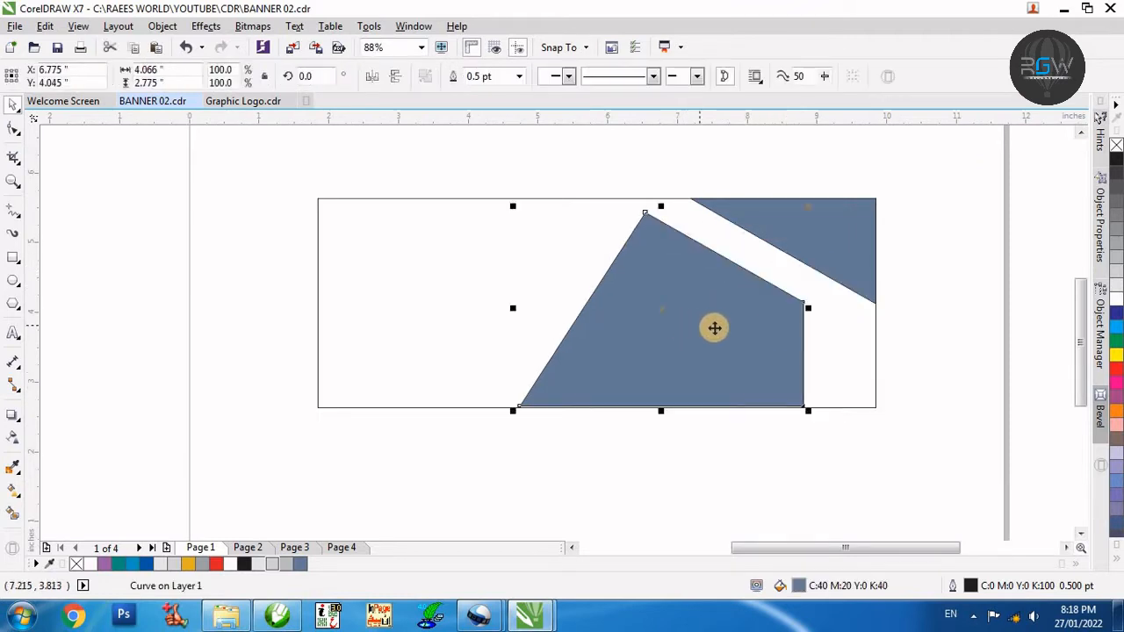
drag(688, 330, 562, 328)
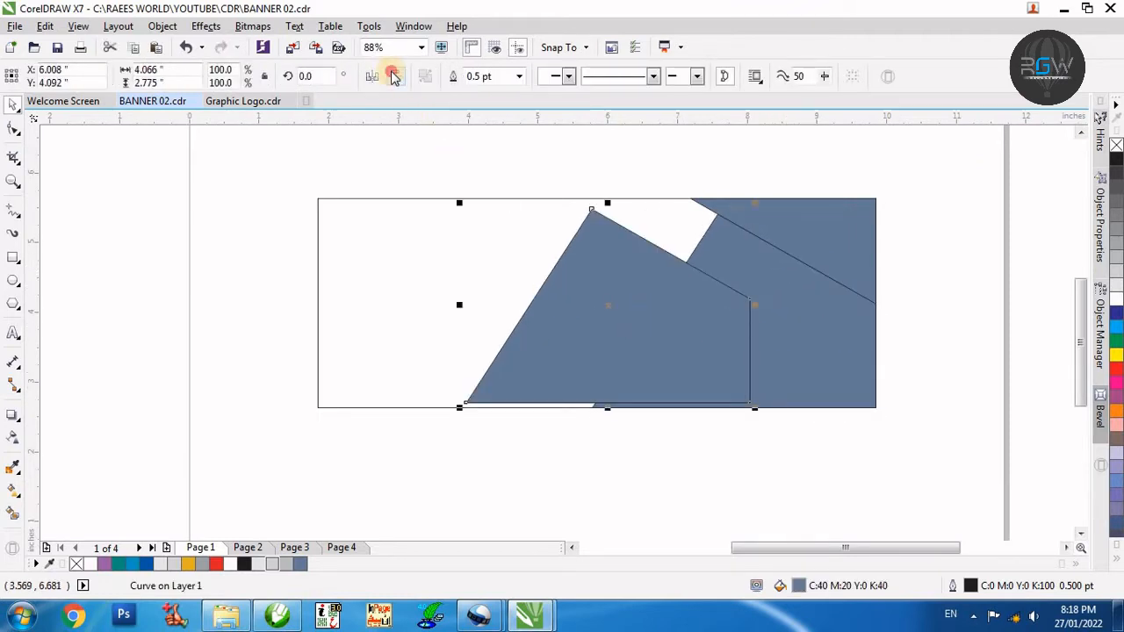
click(392, 77)
drag(689, 318, 620, 205)
click(374, 77)
click(799, 170)
click(619, 207)
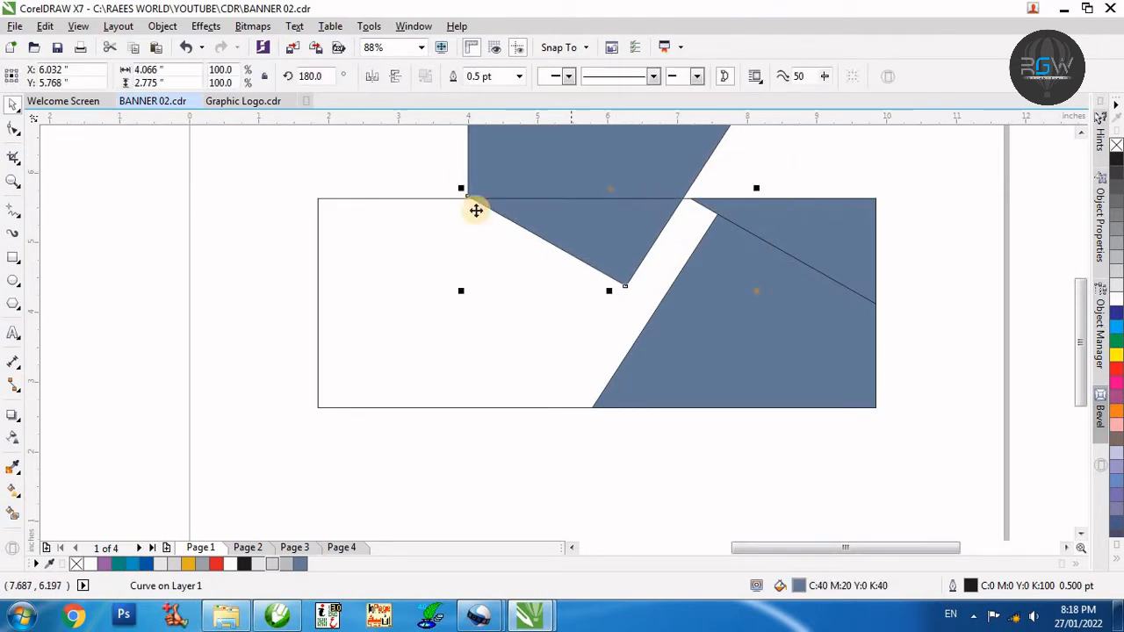
- Intersect the mirrored shape with the banner rectangle and delete the original mirrored shape, leaving only the overlapping piece
drag(430, 173, 553, 201)
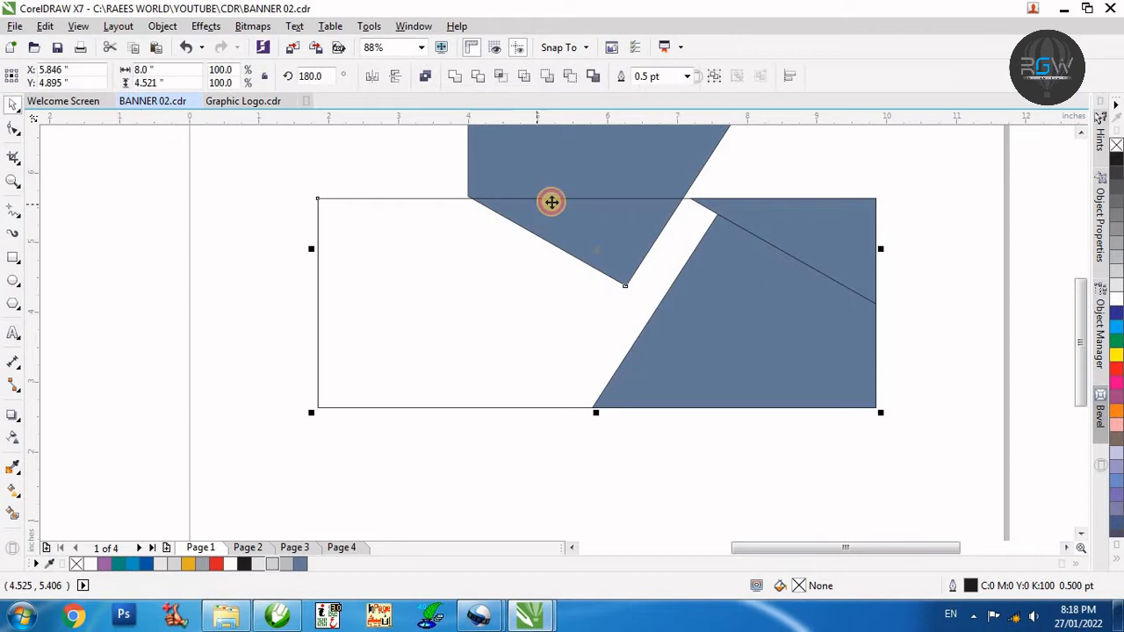
click(499, 79)
click(682, 143)
key(Delete)
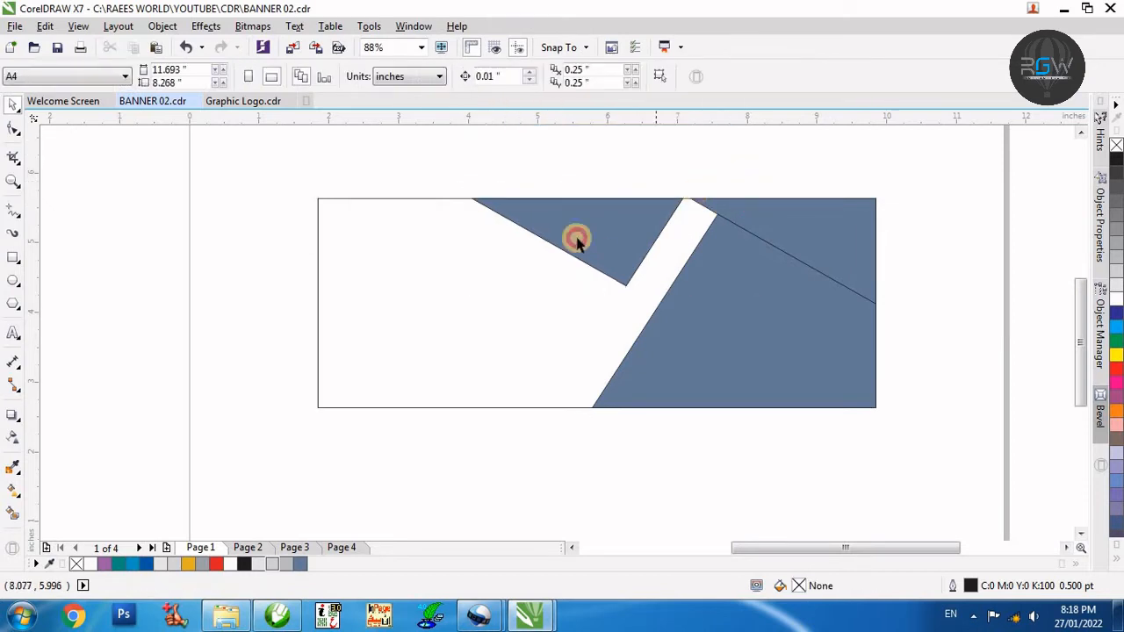
- Create a smaller inner copy of the upper triangular shape, about 2.51 by 1.04 inches, leaving a border along its two slanted sides
click(578, 239)
click(720, 179)
click(627, 231)
key(F2)
drag(777, 179, 378, 389)
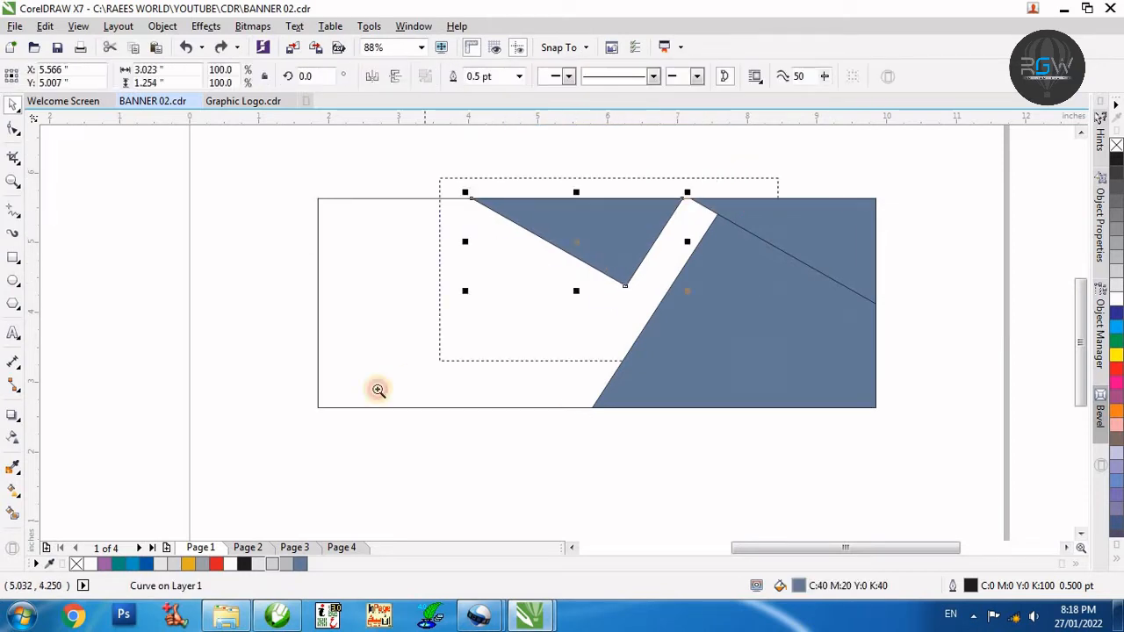
drag(354, 344, 392, 329)
key(ctrl+z)
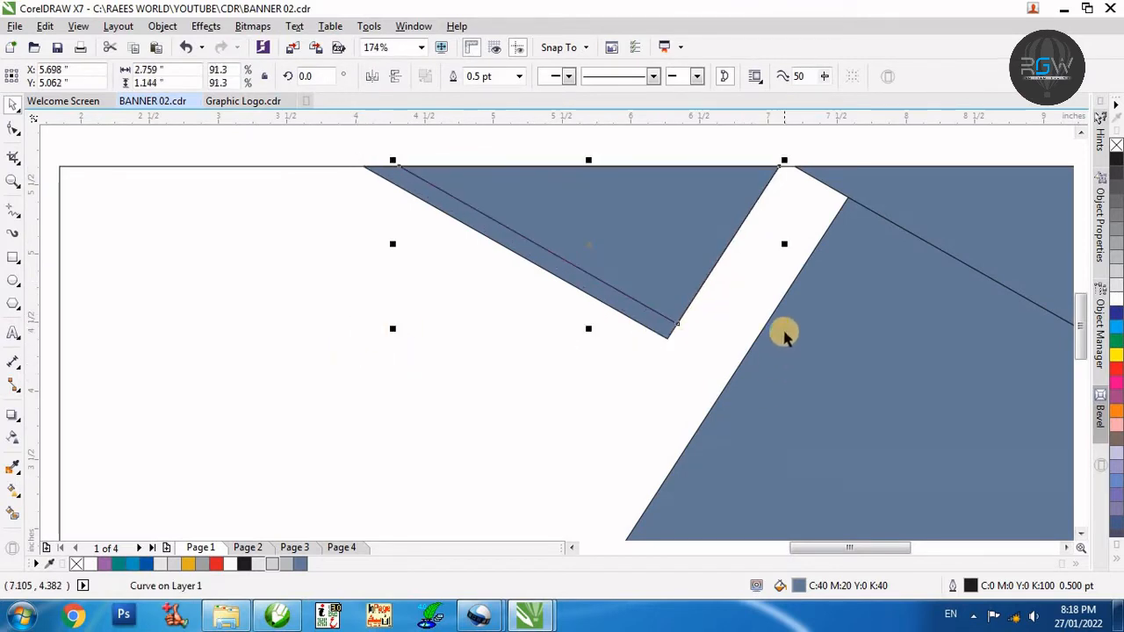
drag(783, 330, 758, 322)
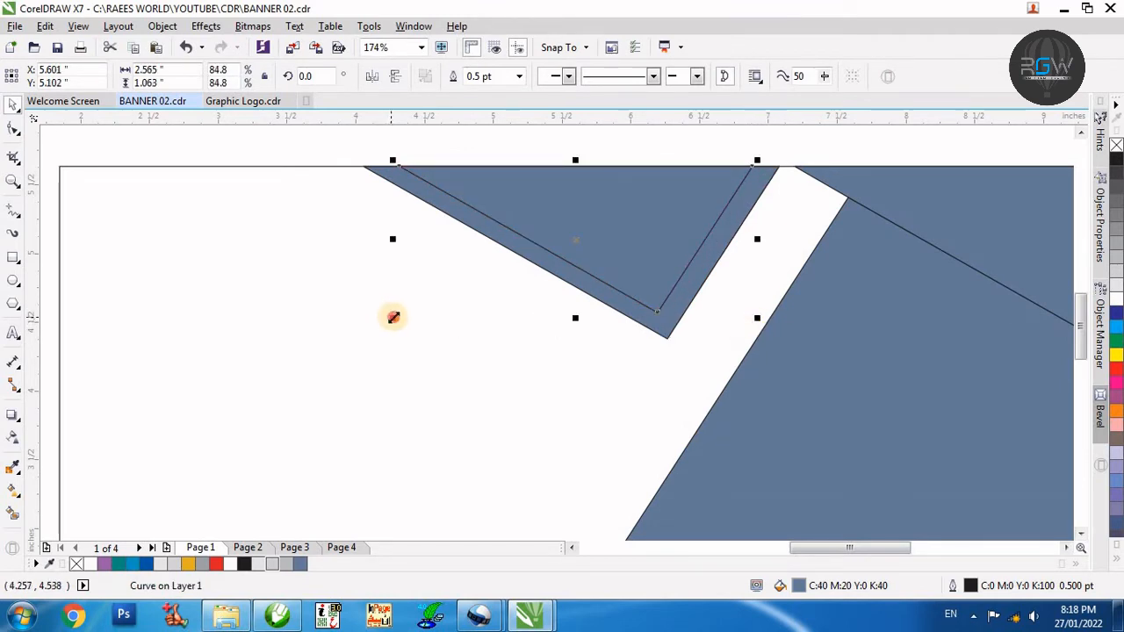
drag(394, 317, 400, 315)
key(F3)
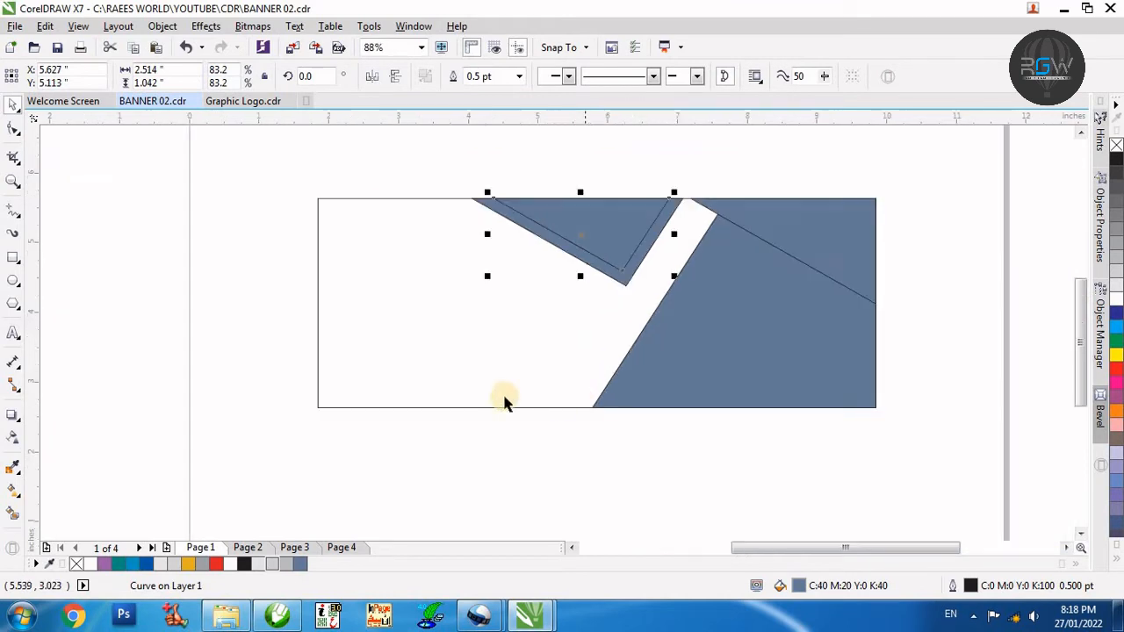
click(505, 401)
- Create a slightly smaller inner copy of the large lower-right shape, about 3.89 by 2.65 inches, keeping its lower-right corner in place
click(764, 301)
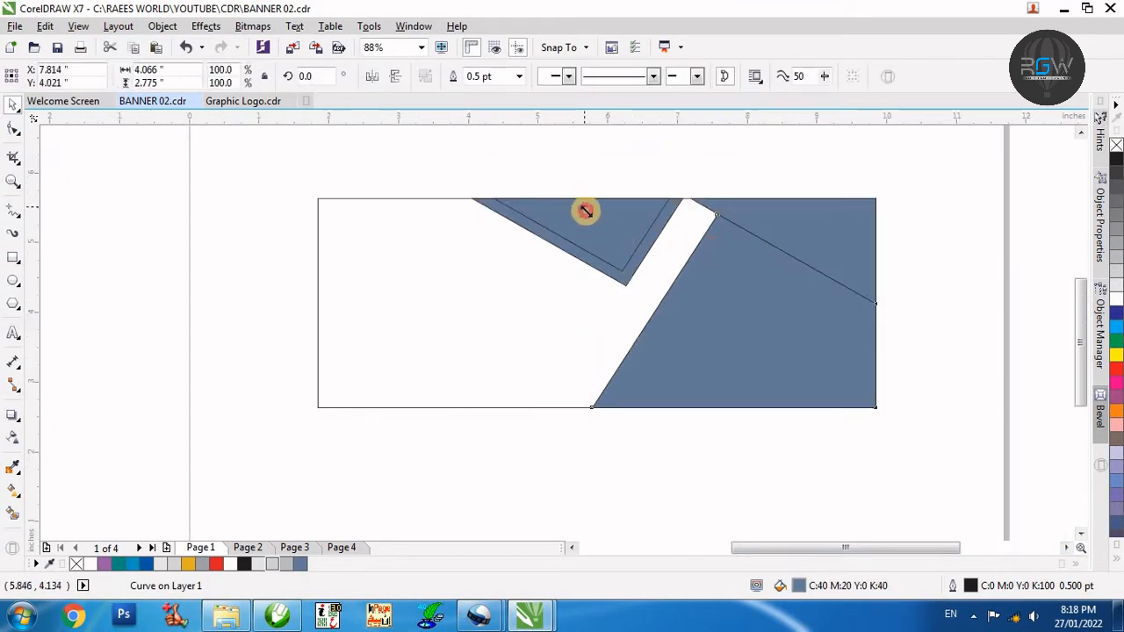
drag(586, 211, 581, 215)
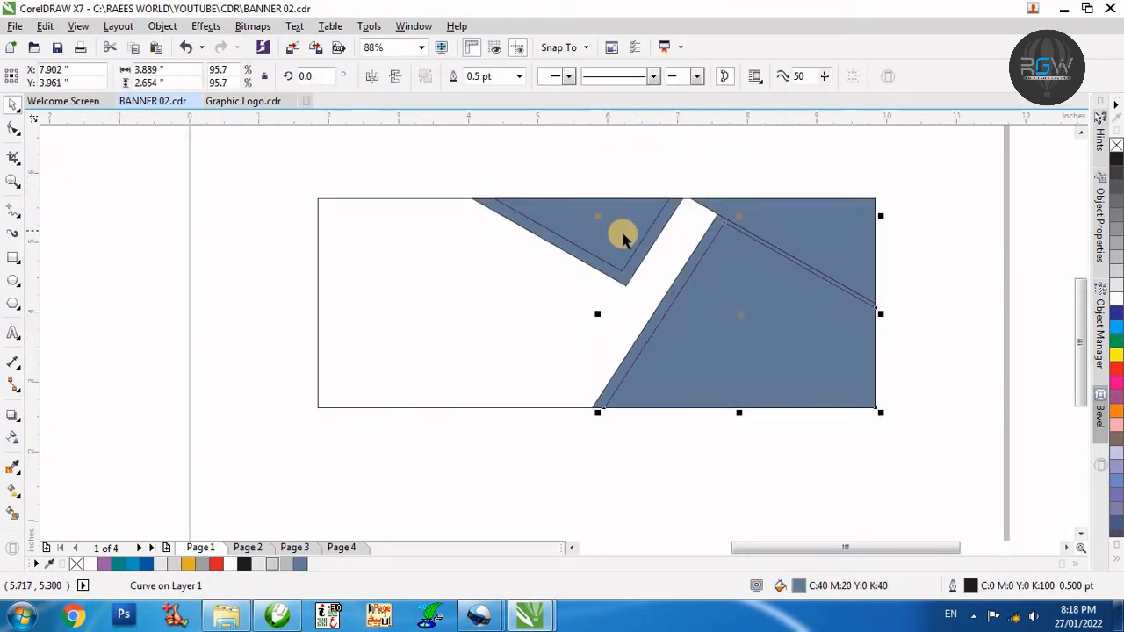
drag(880, 215, 879, 223)
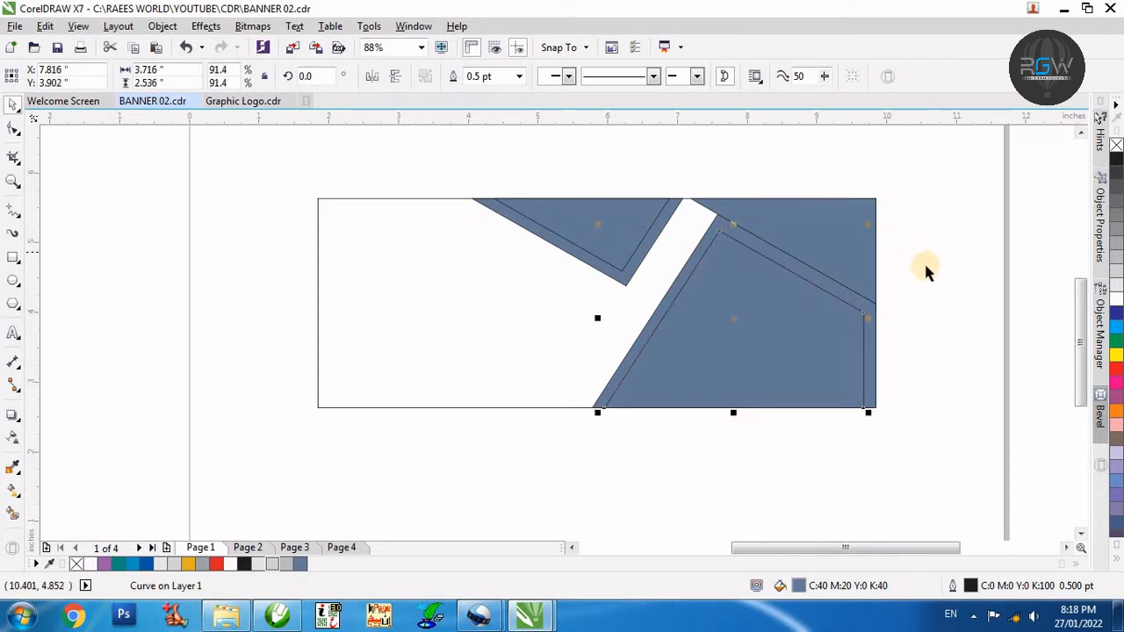
key(ctrl+z)
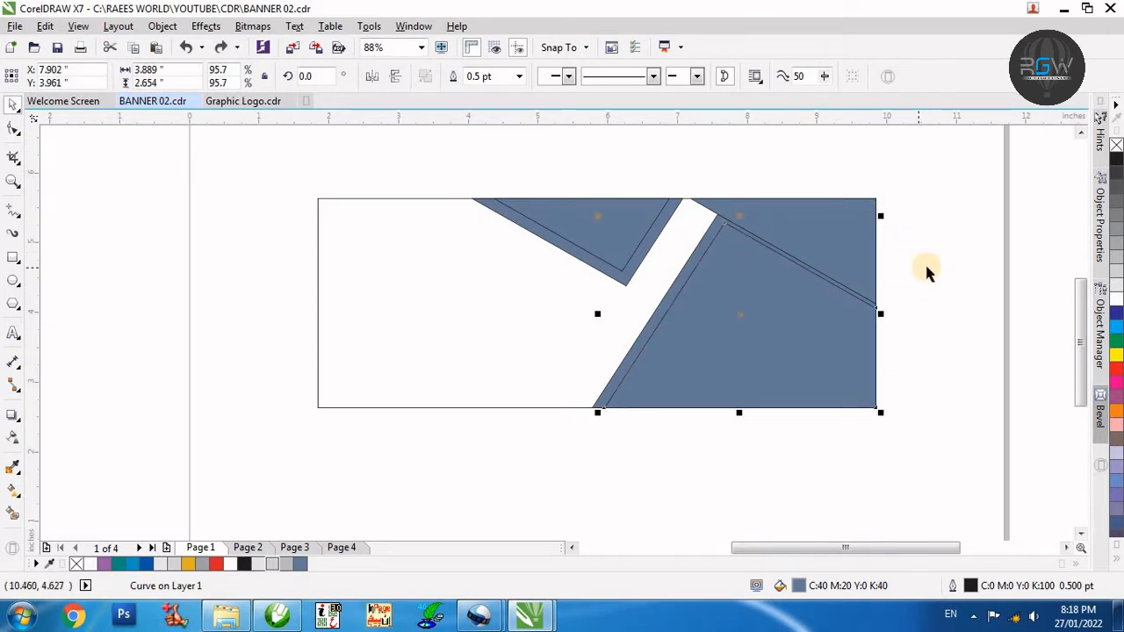
- Lower the two upper nodes of the large inner copy by about 0.18 inch to widen the border along its top edge
key(F10)
drag(675, 344, 693, 343)
key(Down)
key(Down)
key(Down)
key(Down)
key(Down)
key(Down)
key(Down)
key(Down)
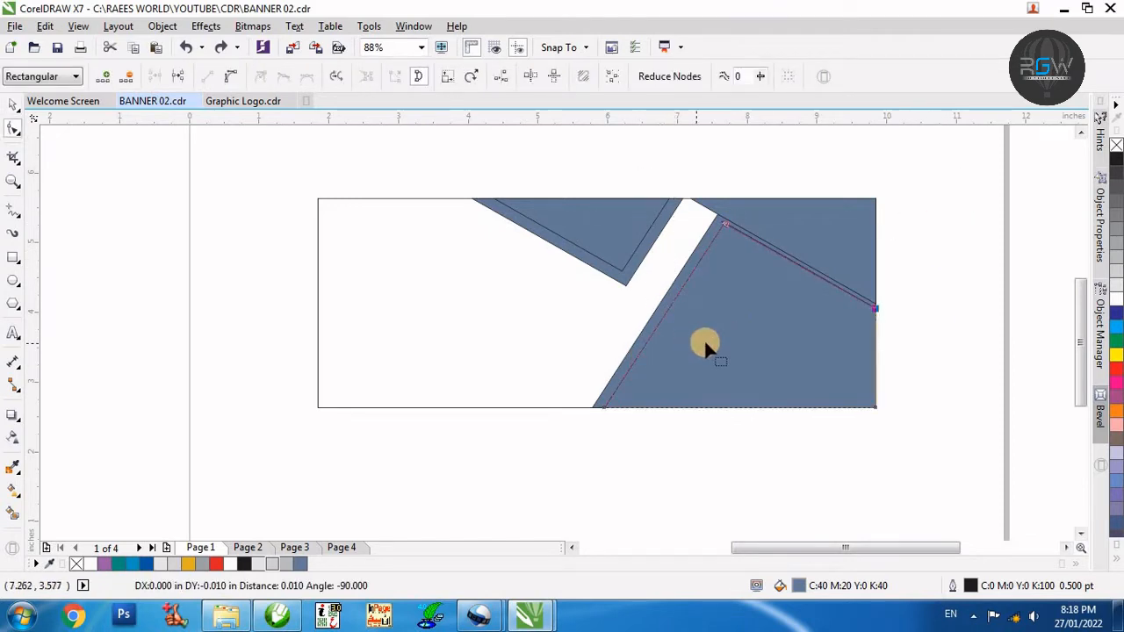
key(Down)
key(Down)
key(Down)
key(Down)
key(Down)
key(Down)
key(Down)
key(Down)
key(Down)
key(Down)
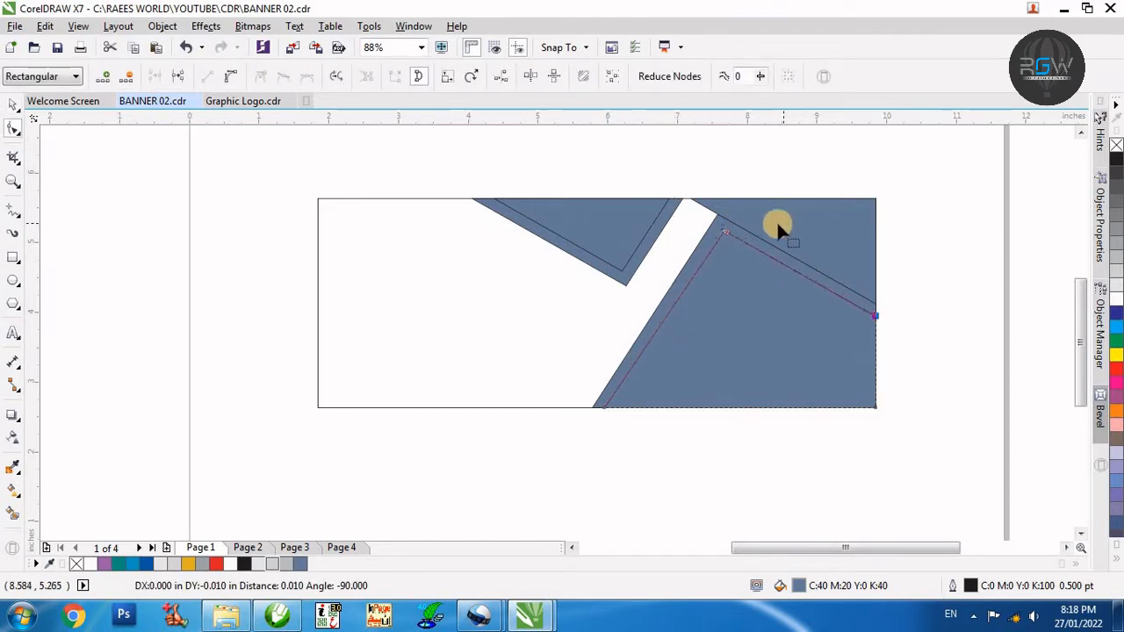
- Shift the large inner copy's peak node slightly left and its lower-left node slightly right to even out the border on its slanted side
drag(778, 224, 706, 258)
key(Left)
key(Left)
key(Left)
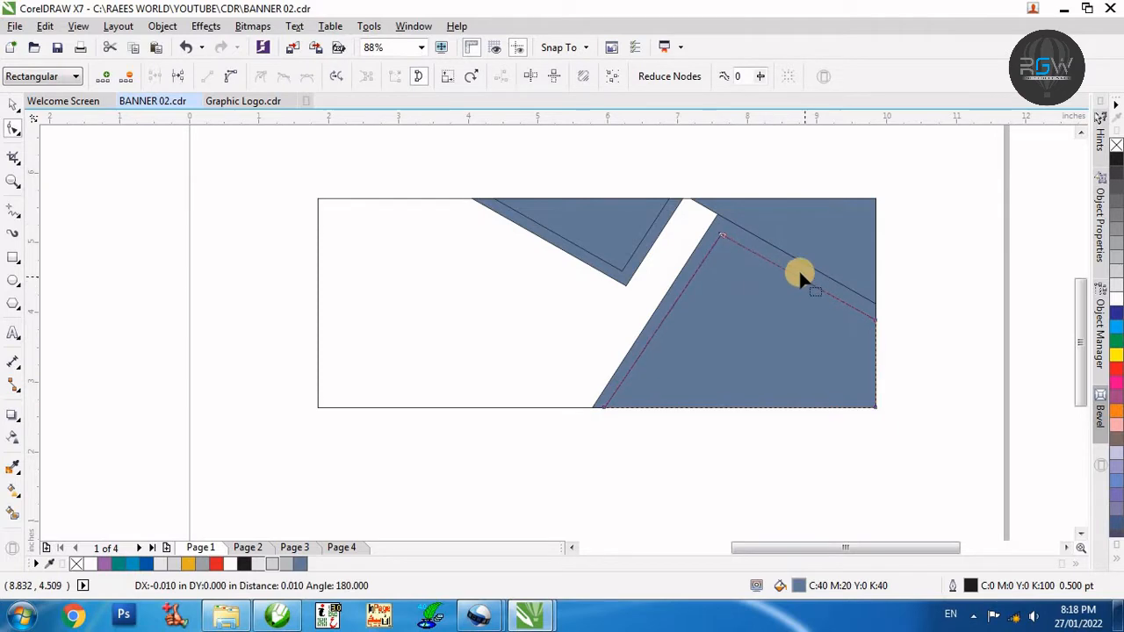
drag(559, 378, 640, 446)
key(Right)
key(Right)
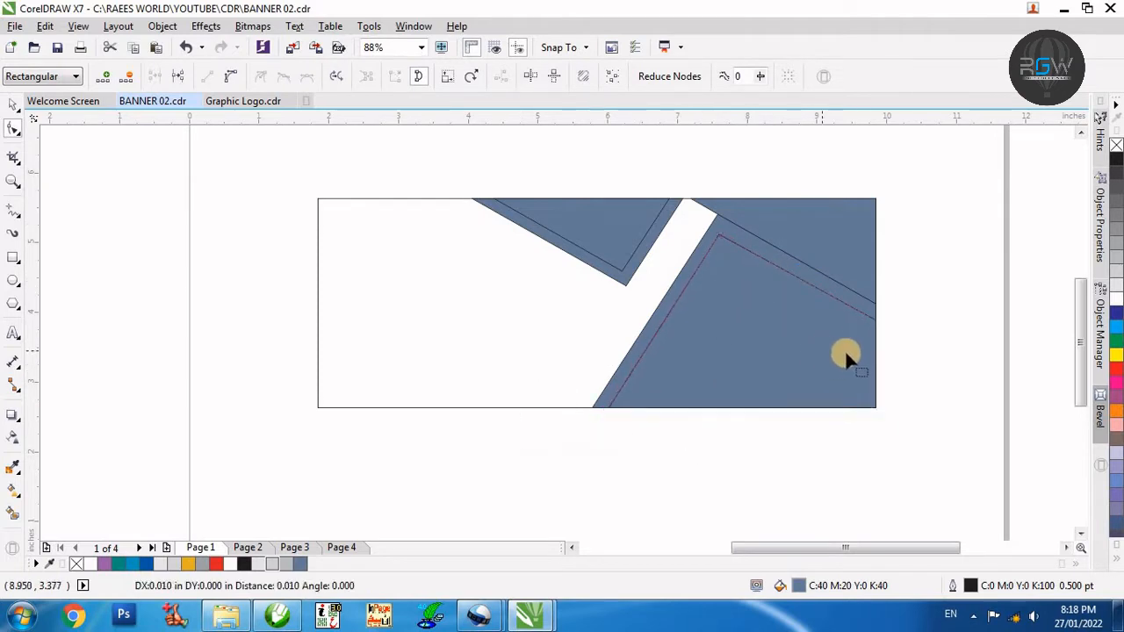
key(Right)
key(Right)
key(space)
click(929, 282)
- Fine-tune the large inner copy's sloping upper edge by repositioning its two end nodes along the border beneath the corner shape
key(F2)
drag(901, 182, 492, 455)
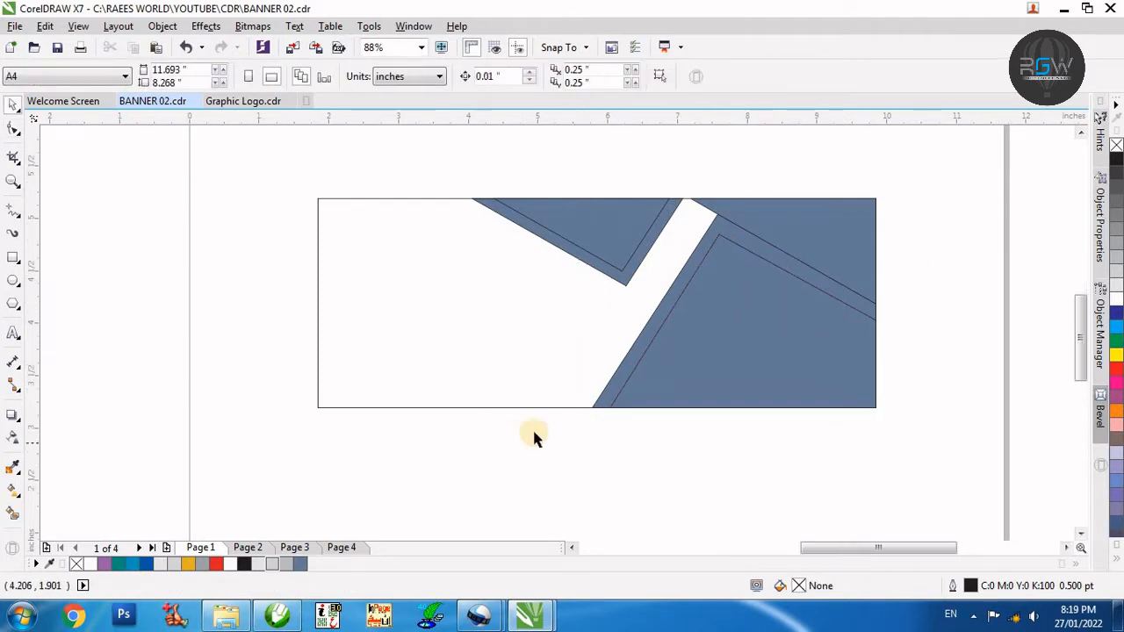
click(669, 243)
key(F10)
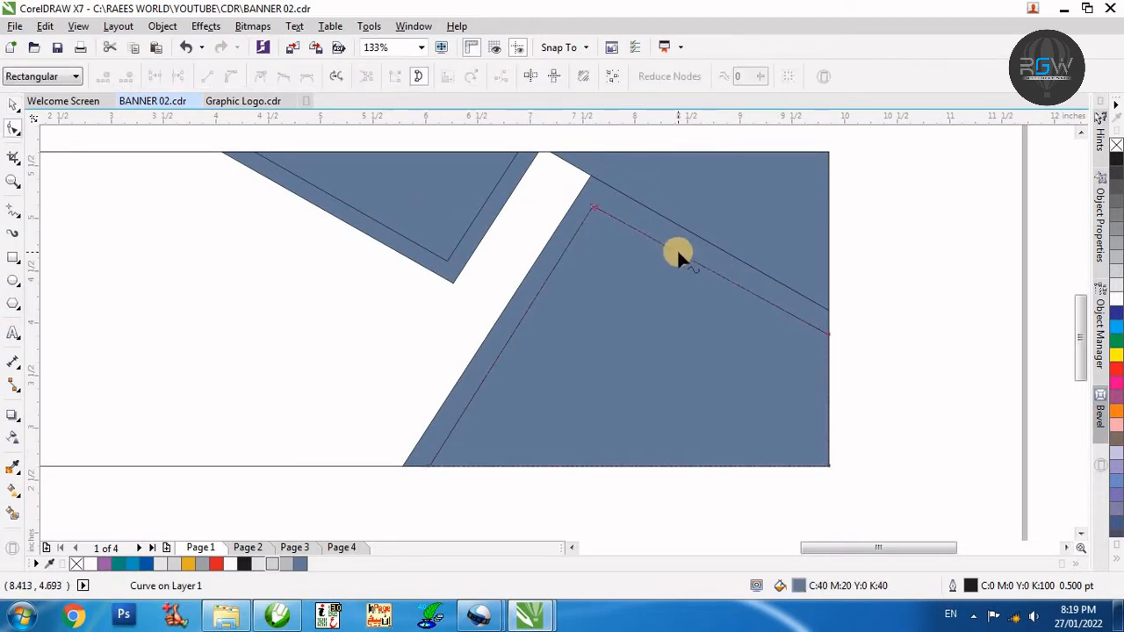
drag(677, 248, 678, 243)
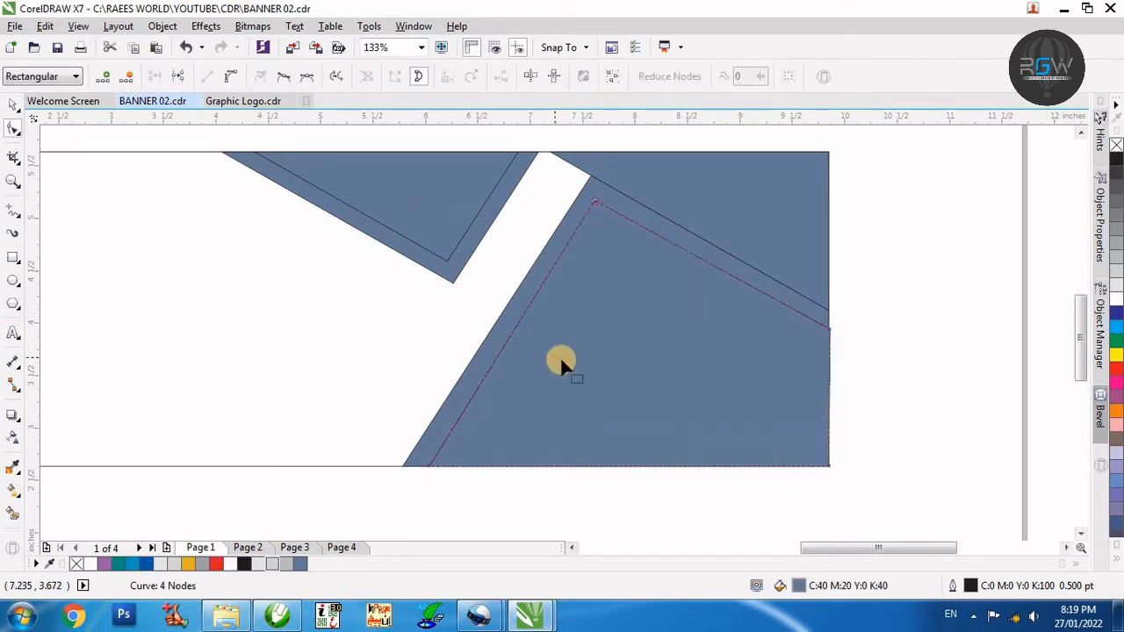
drag(637, 239, 689, 264)
drag(886, 216, 571, 401)
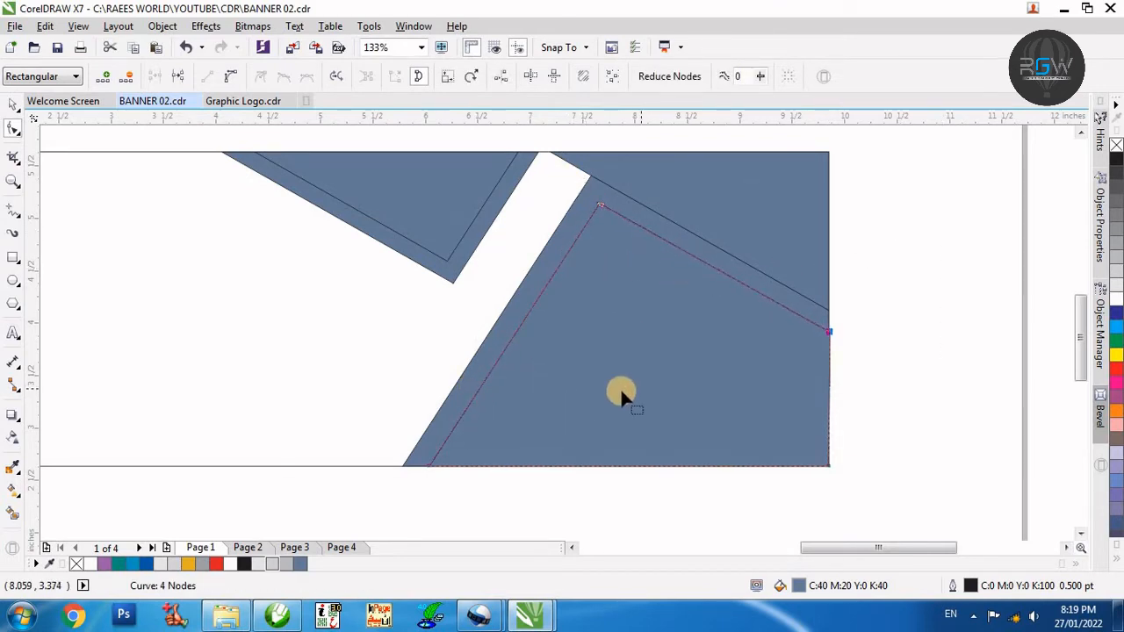
key(Down)
key(F4)
key(space)
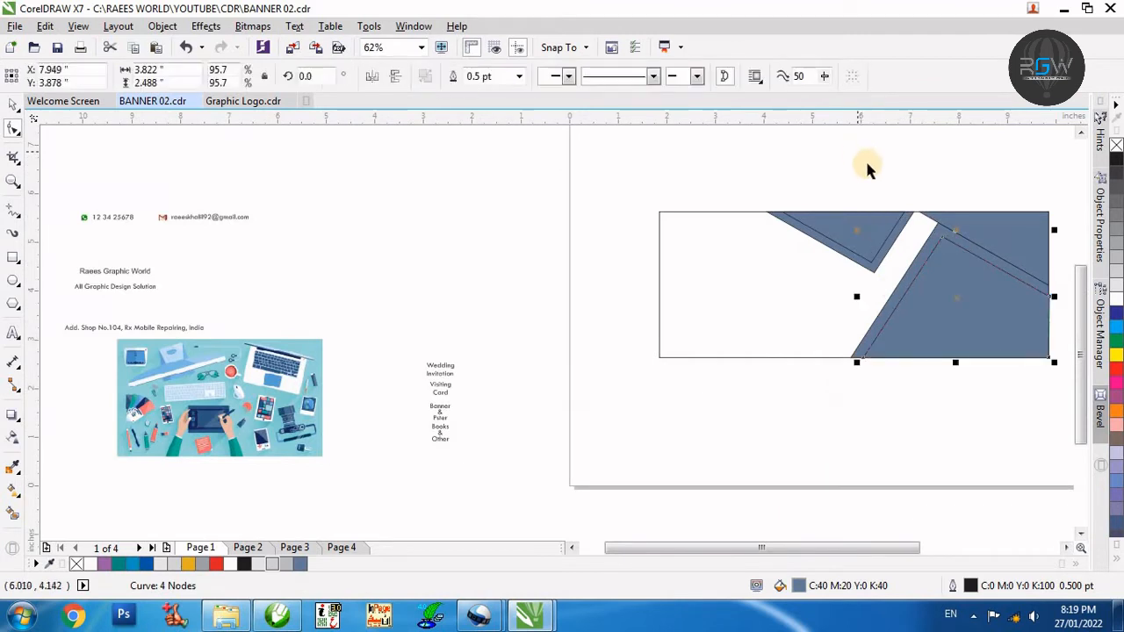
click(866, 166)
- Try to smart-fill the border strip around the inner triangle at the banner's upper edge with blue-grey
key(F2)
drag(764, 166, 1077, 385)
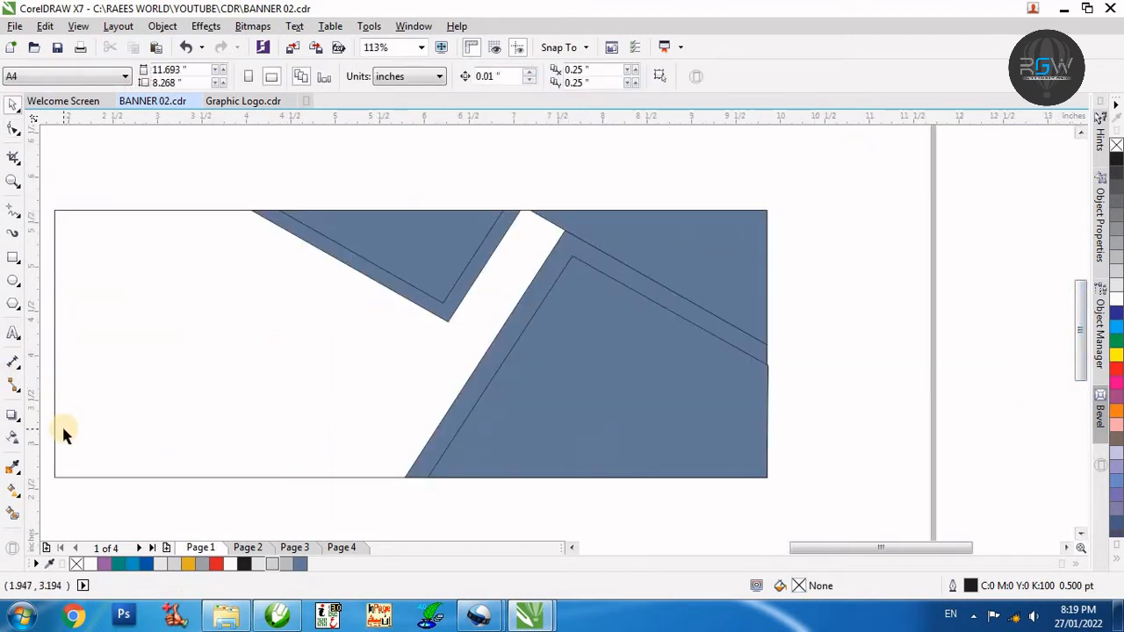
click(267, 354)
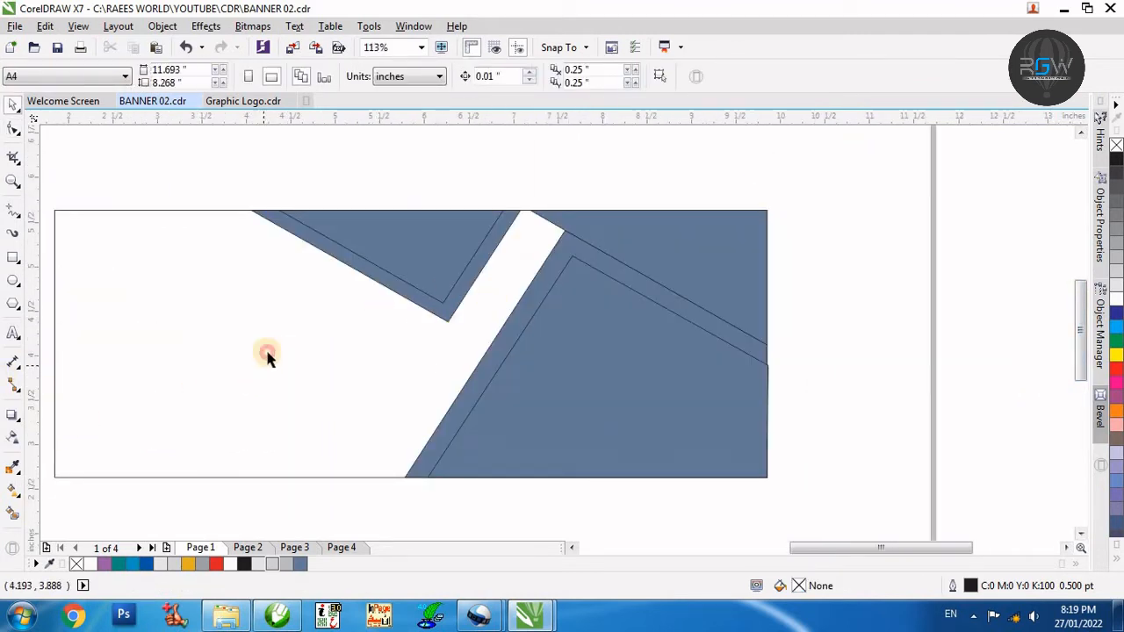
click(12, 512)
click(385, 289)
key(ctrl+z)
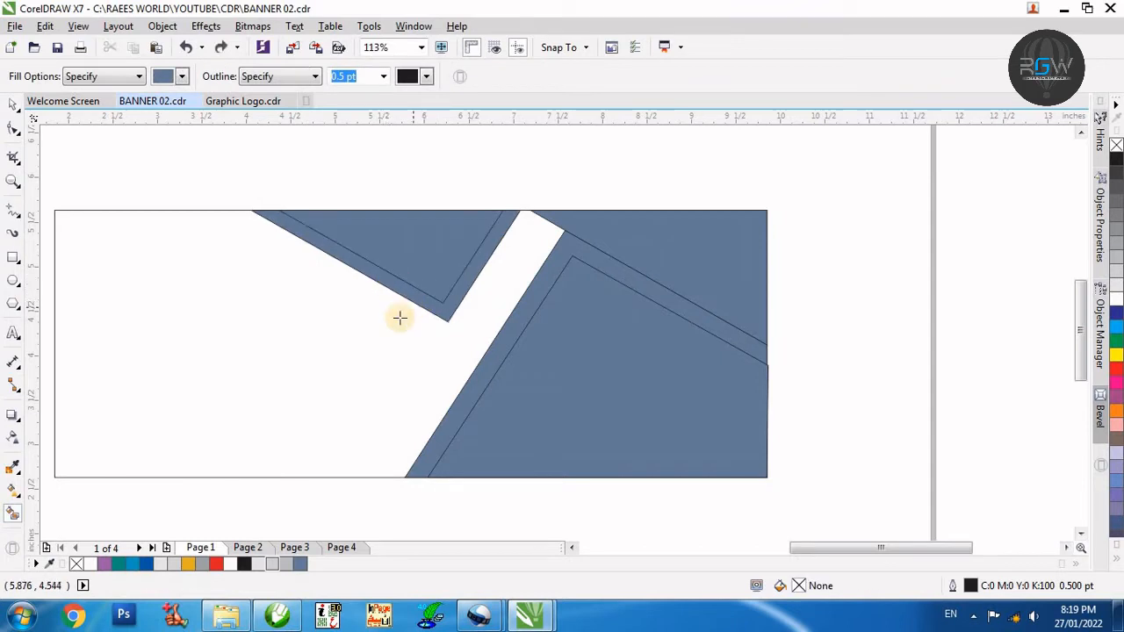
key(space)
click(466, 242)
click(470, 301)
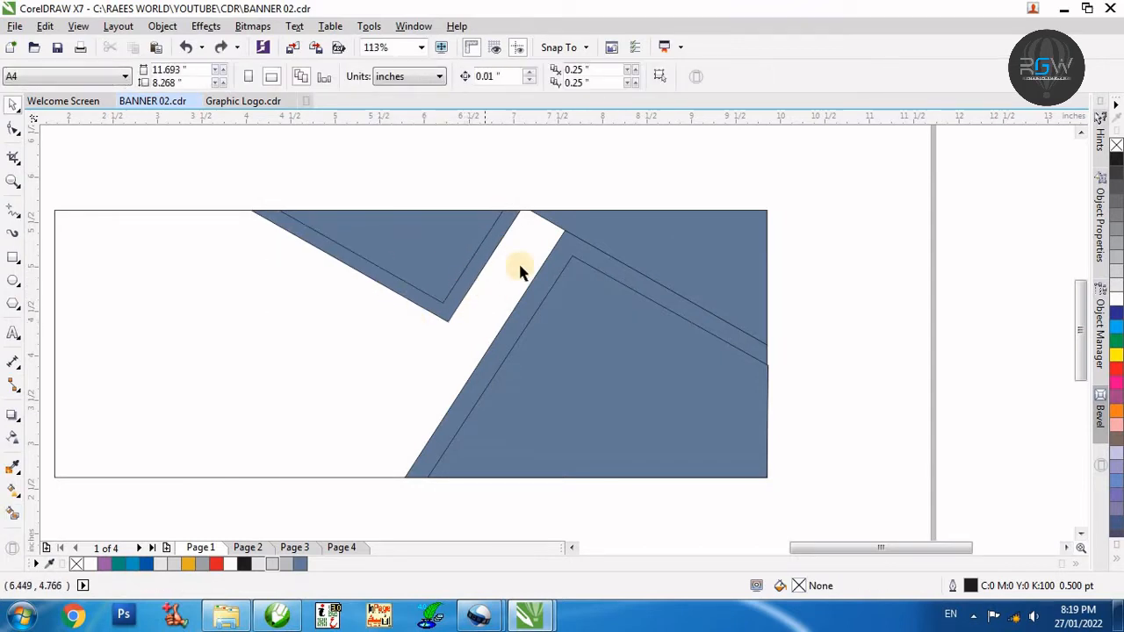
- Bring the desk illustration onto the banner and PowerClip it inside the large inner lower-right shape
key(F4)
click(542, 317)
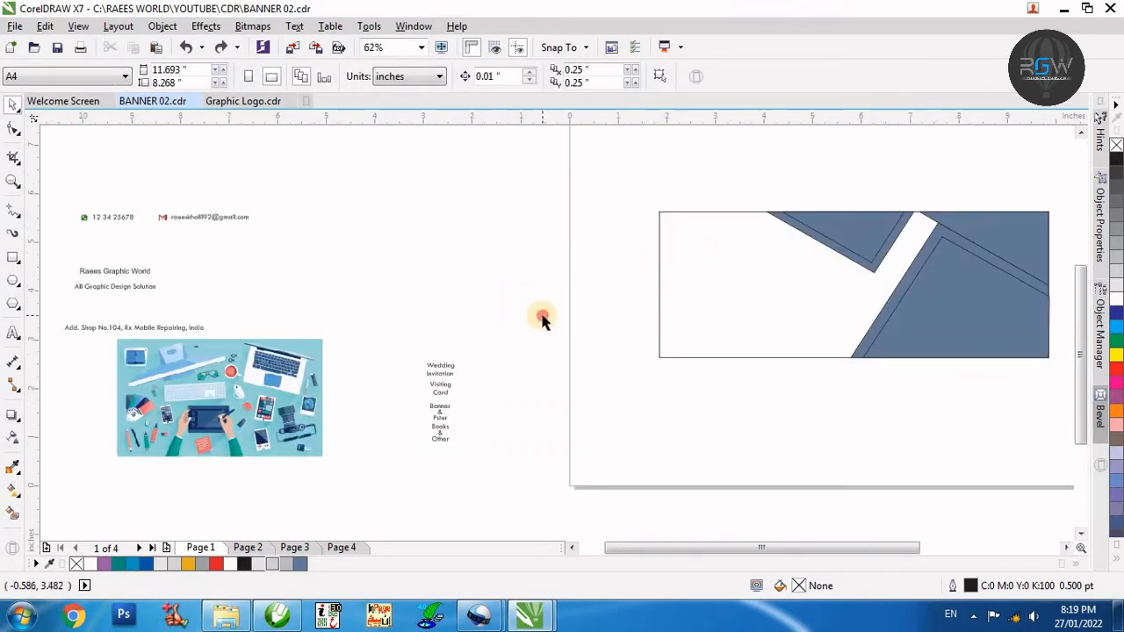
drag(264, 364, 932, 341)
click(953, 301)
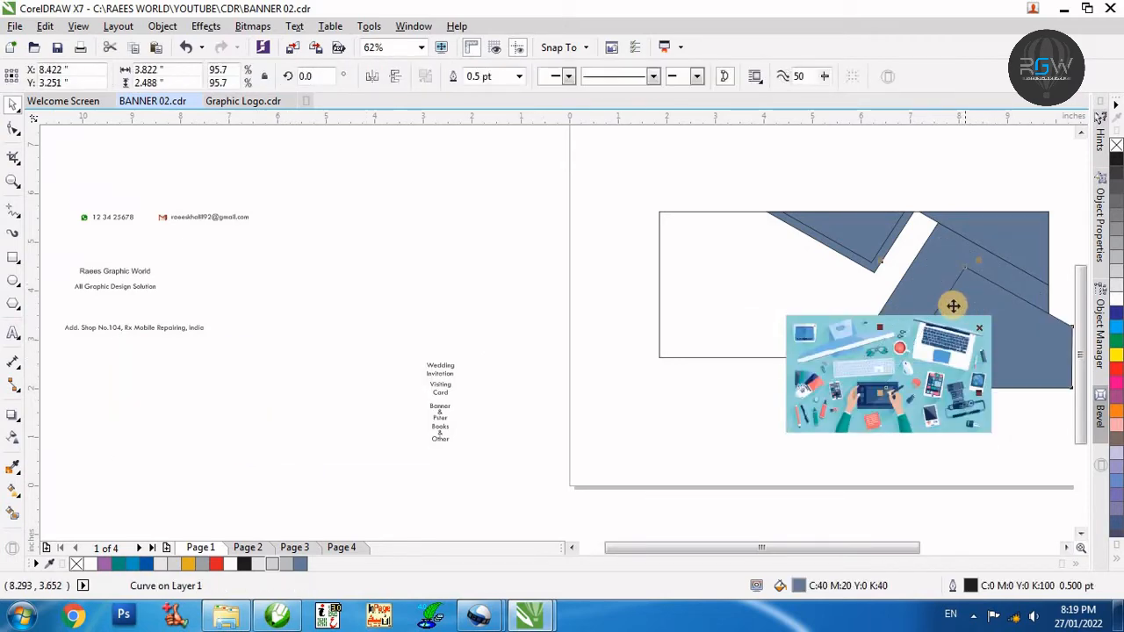
key(F2)
drag(740, 200, 1095, 457)
drag(436, 421, 598, 302)
click(705, 348)
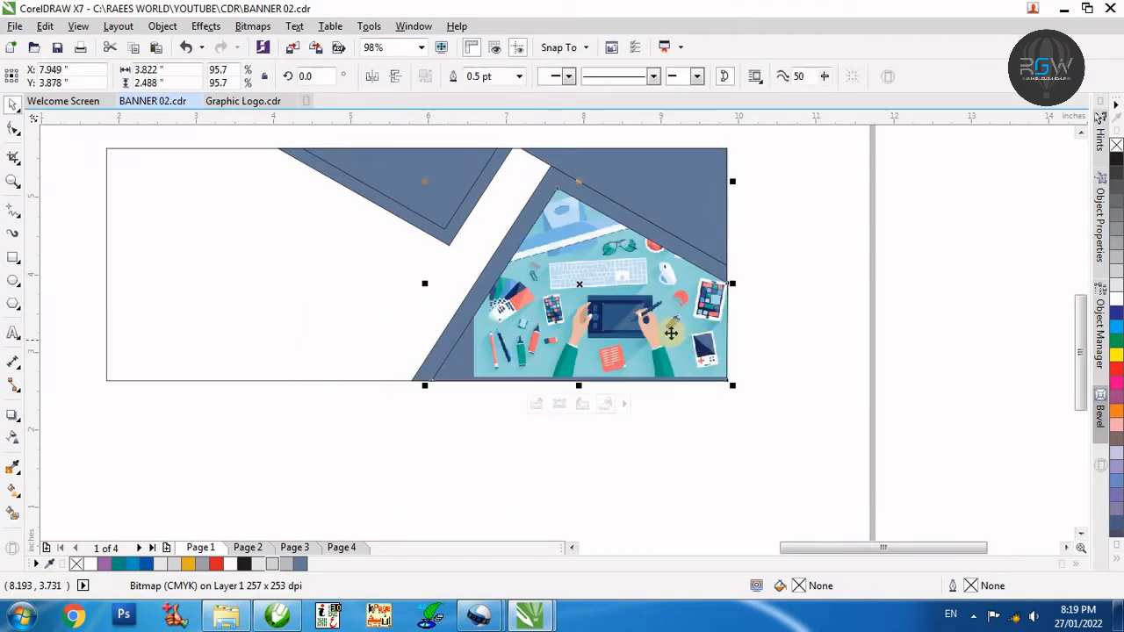
- Edit the PowerClip contents, enlarging the illustration to about 4.4 by 2.51 inches and repositioning it to cover the whole frame
ctrl+click(647, 334)
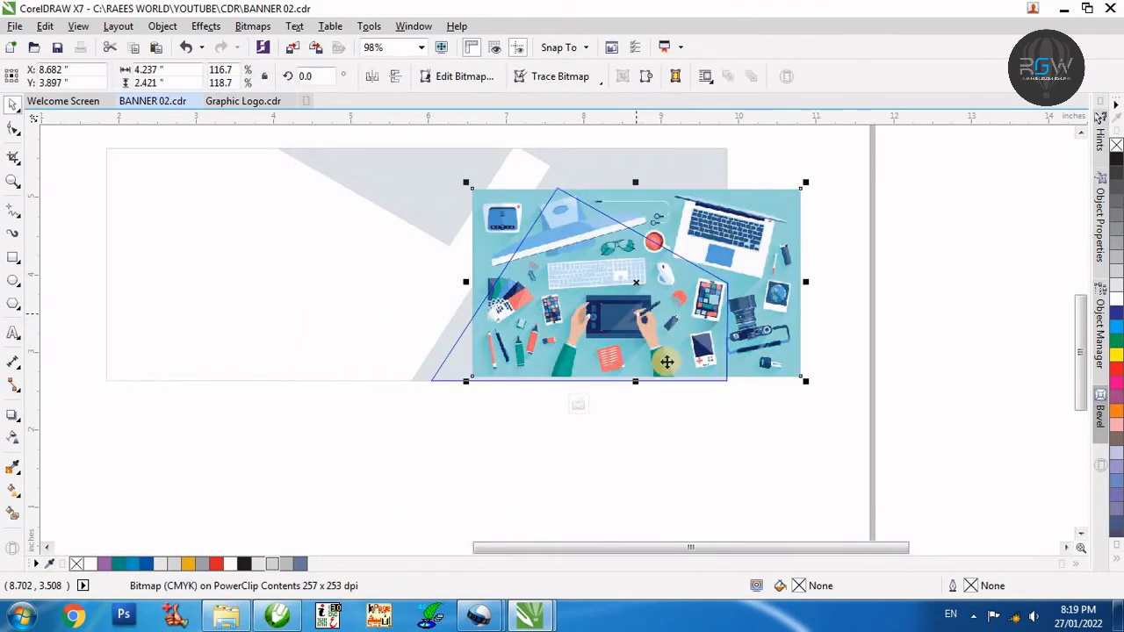
drag(748, 354, 693, 354)
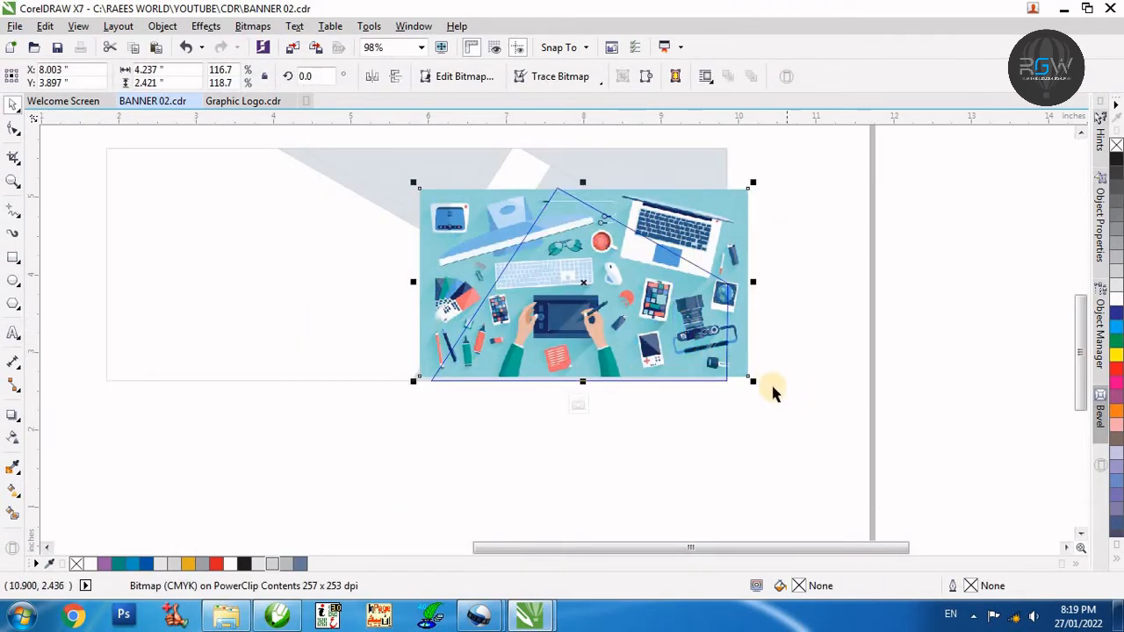
drag(760, 384, 771, 391)
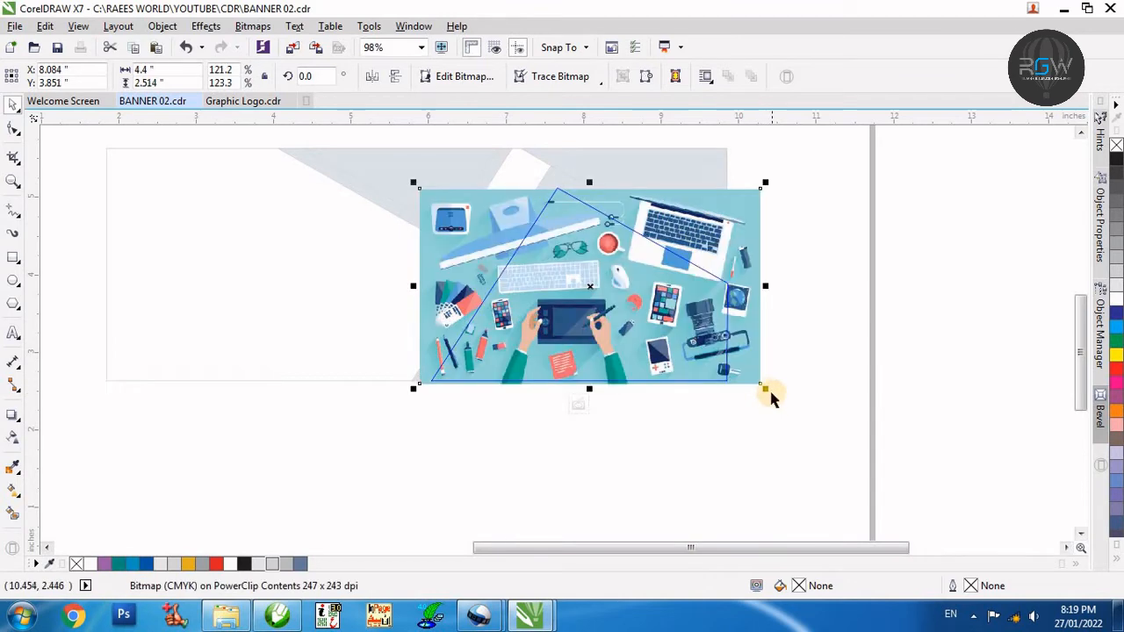
key(Right)
key(Right)
key(Right)
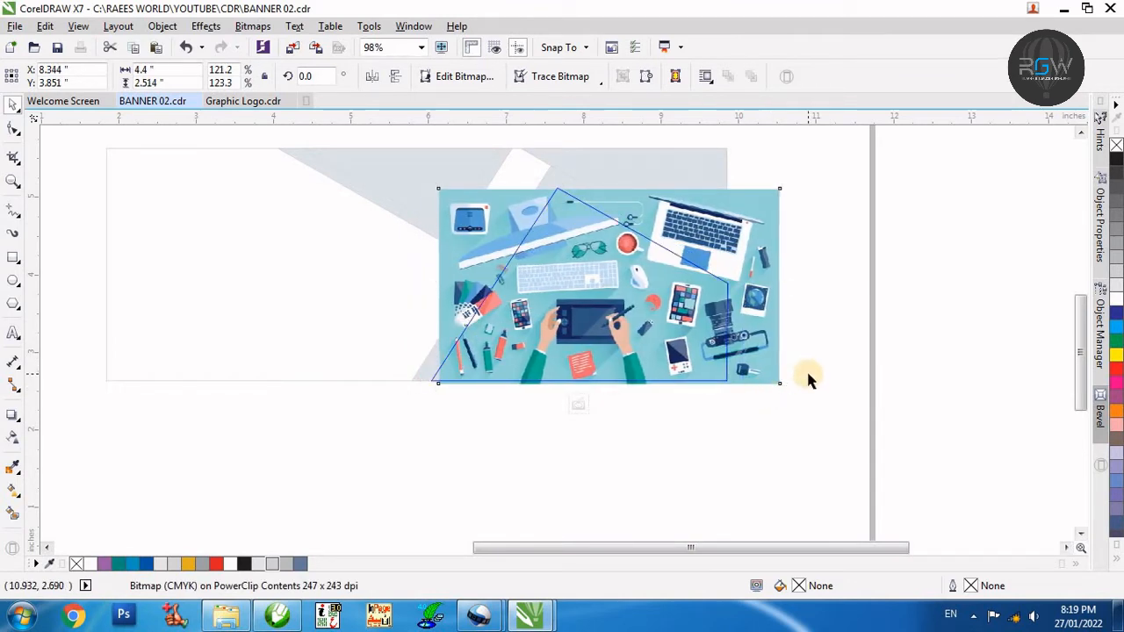
key(Right)
ctrl+click(860, 353)
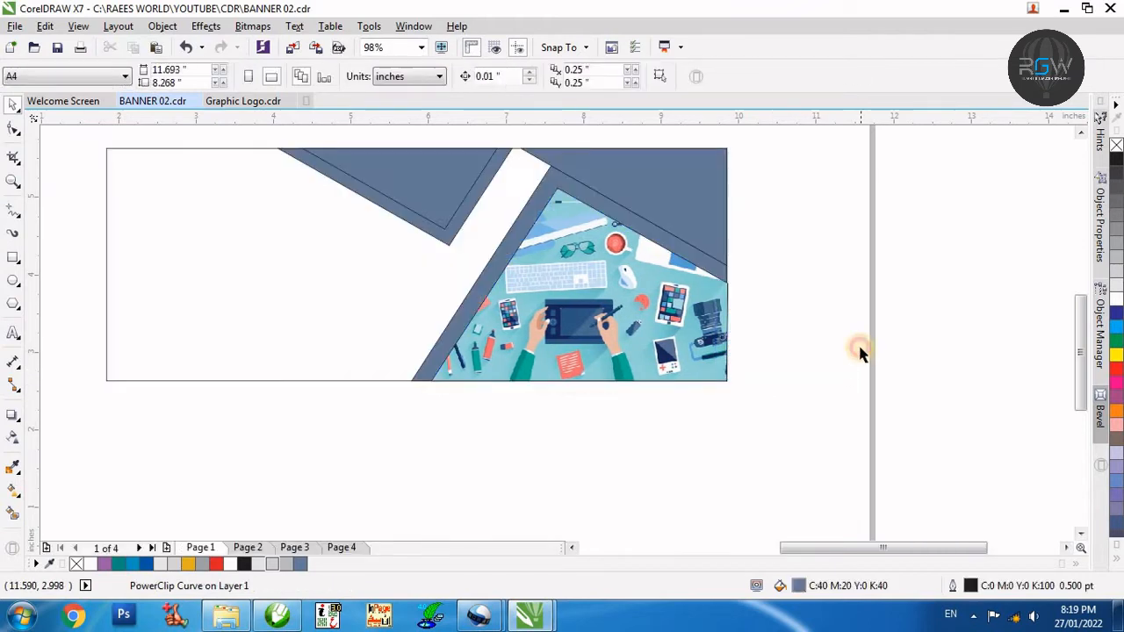
- Remove the outlines from all the blue-grey shapes and the illustration frame on the banner
click(659, 301)
drag(325, 183, 537, 309)
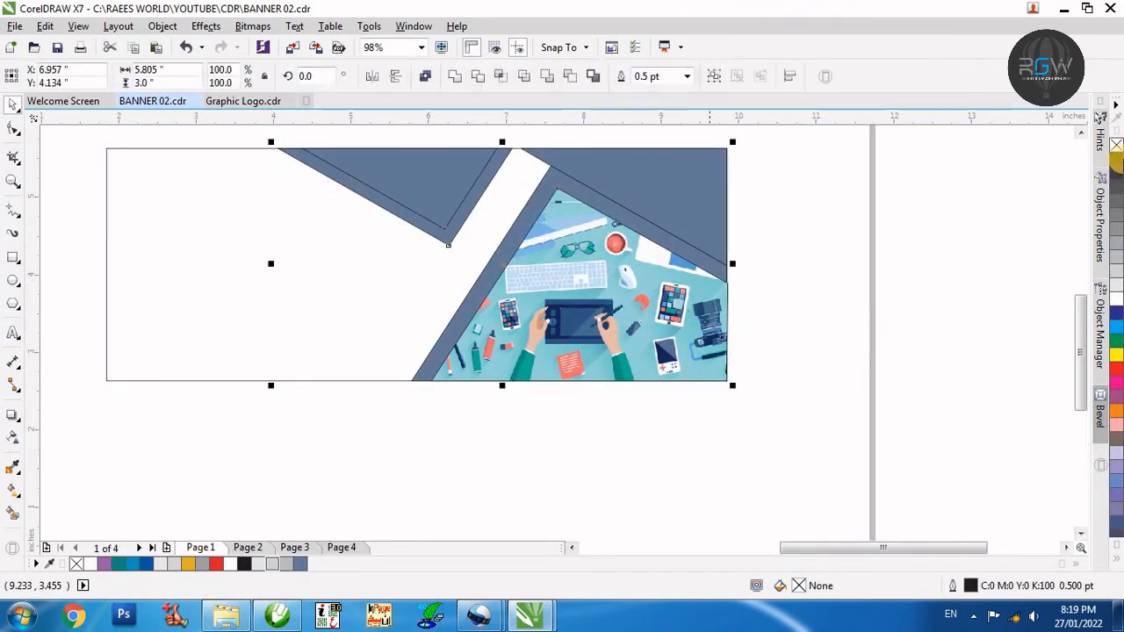
right_click(1116, 147)
click(957, 222)
- Recolour the outer triangular shape at the banner's upper edge light grey so it forms a border around the inner blue-grey triangle
drag(449, 236, 450, 257)
key(ctrl+z)
click(1114, 297)
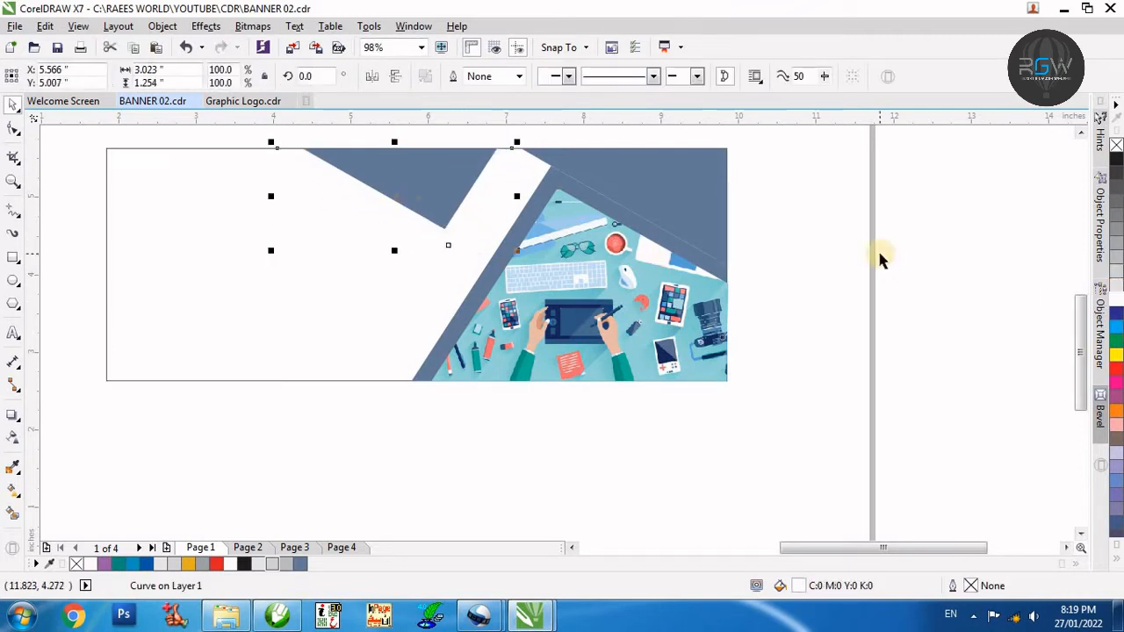
click(1117, 275)
click(881, 269)
- Move the four service texts, from Wedding Invitation to Books & Other, onto the white area of the banner
key(F4)
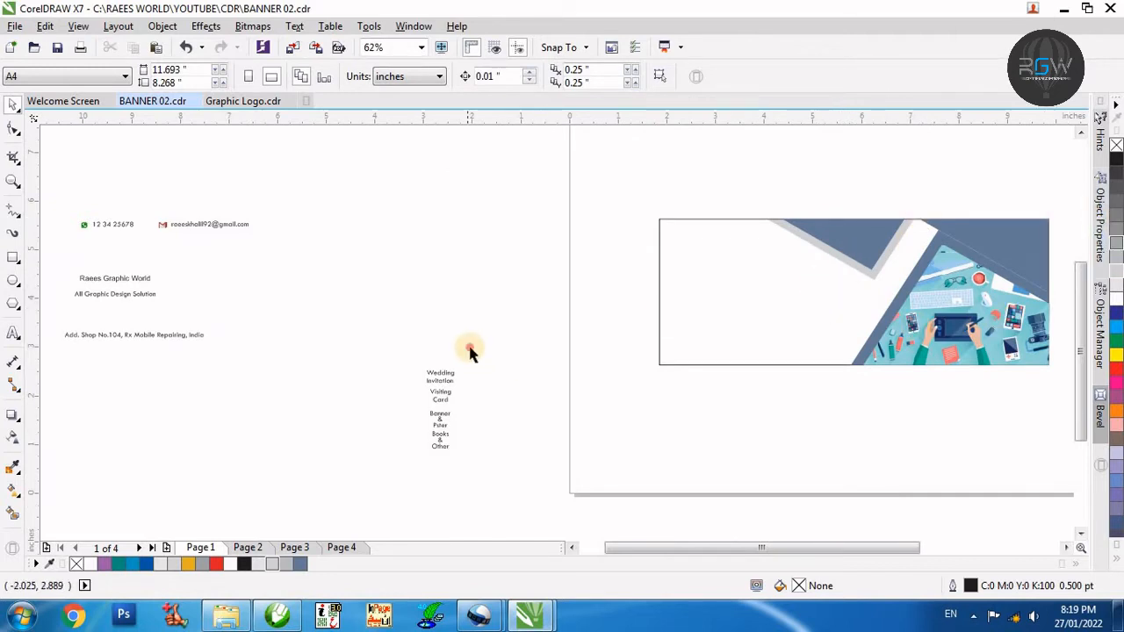
drag(505, 330, 414, 490)
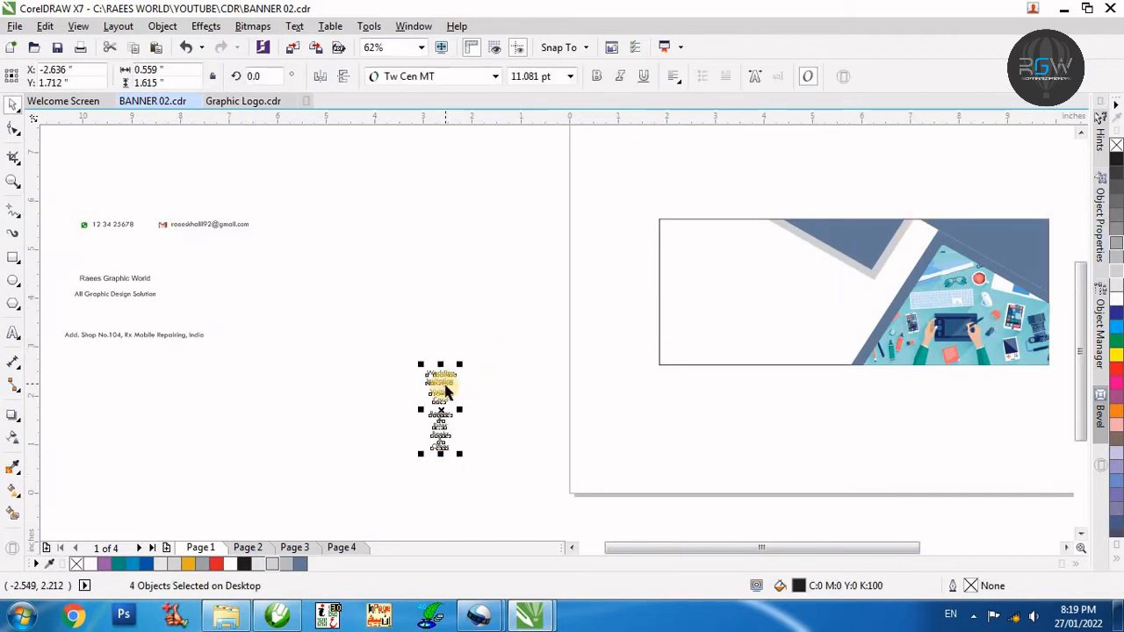
drag(445, 390, 782, 295)
click(759, 387)
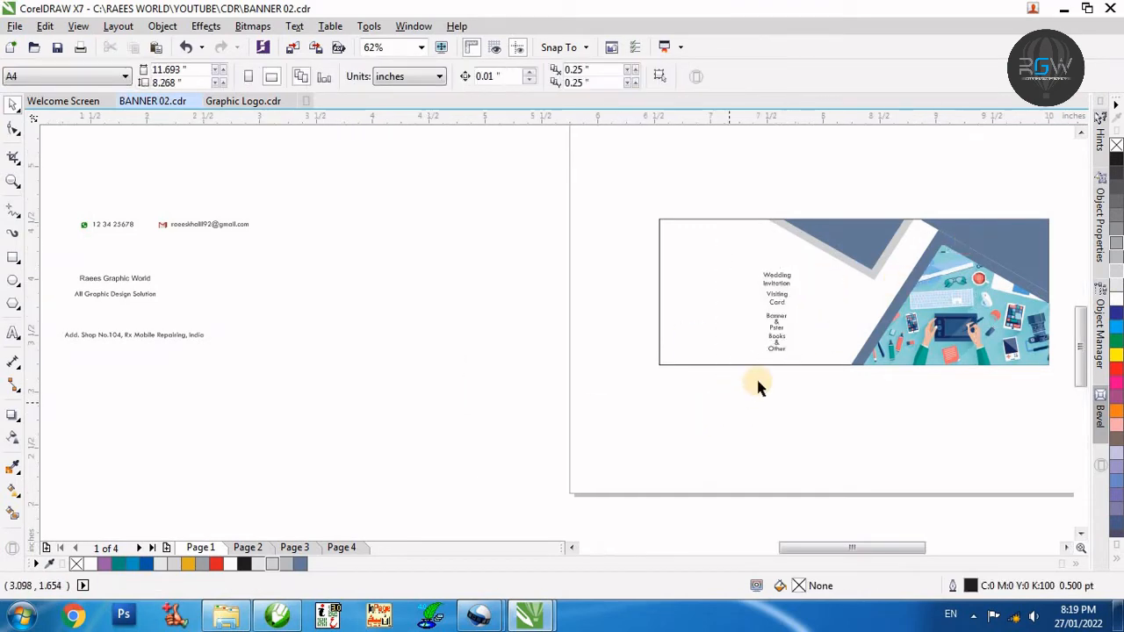
- Recolour the large blue-grey shape in the banner's upper corner above the illustration to C50 M0 Y0 K50
scroll(759, 386, up, 4)
click(948, 194)
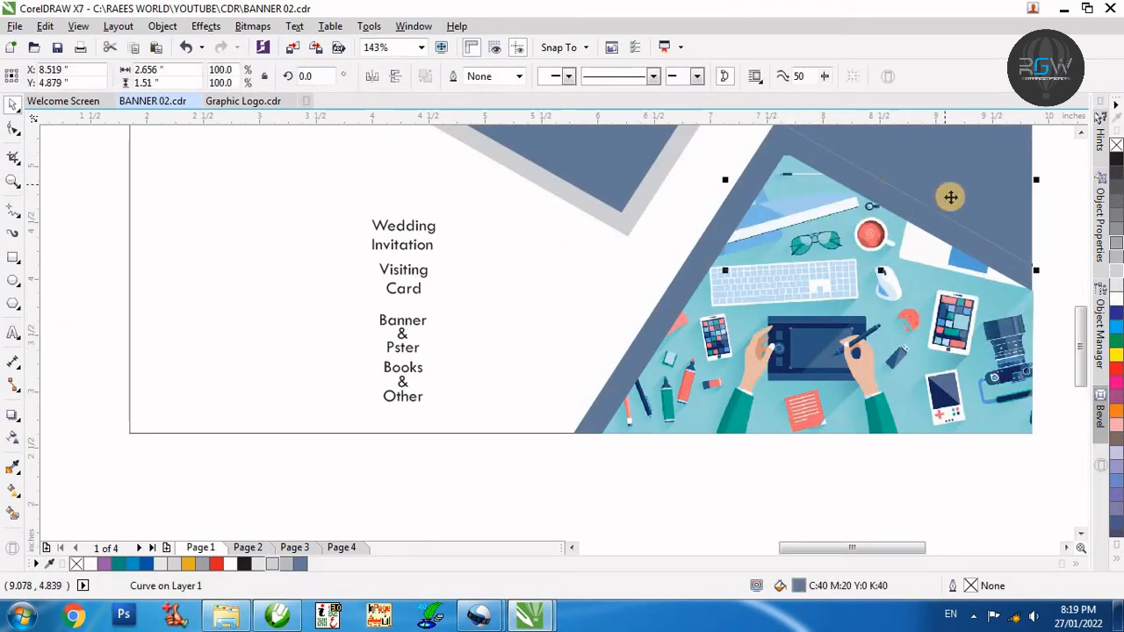
scroll(948, 198, down, 4)
drag(689, 221, 1029, 455)
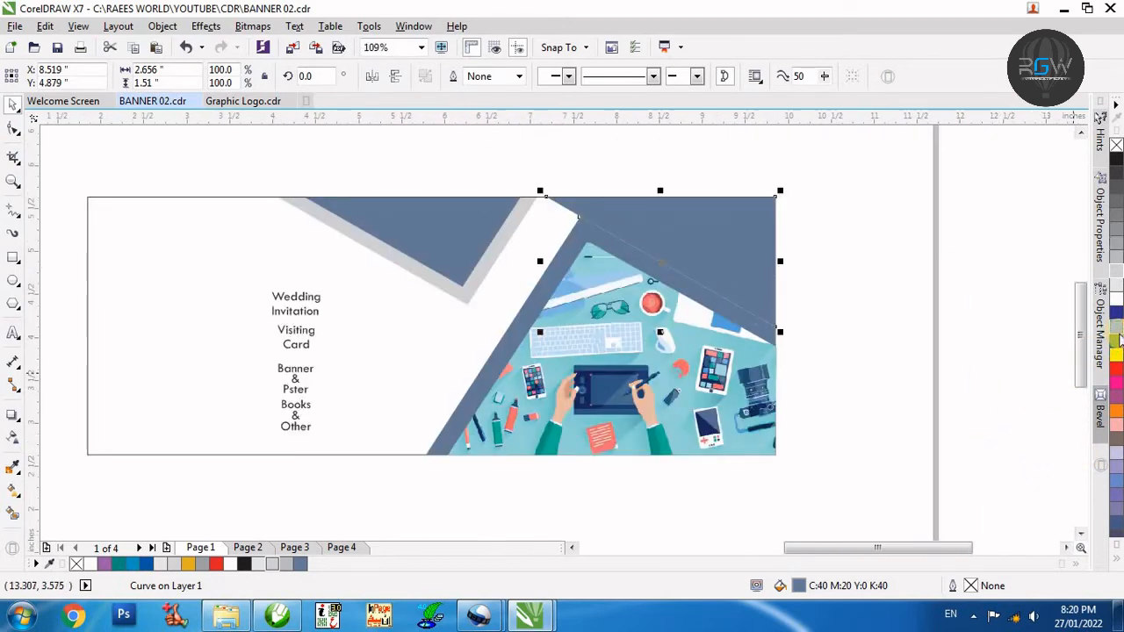
click(1116, 330)
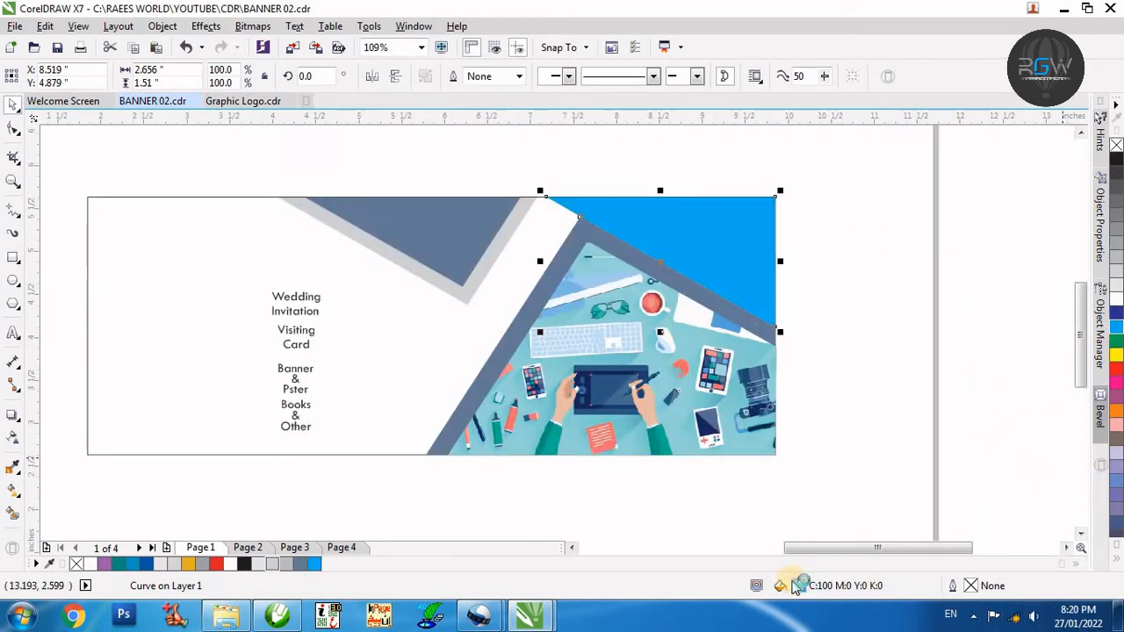
double_click(799, 585)
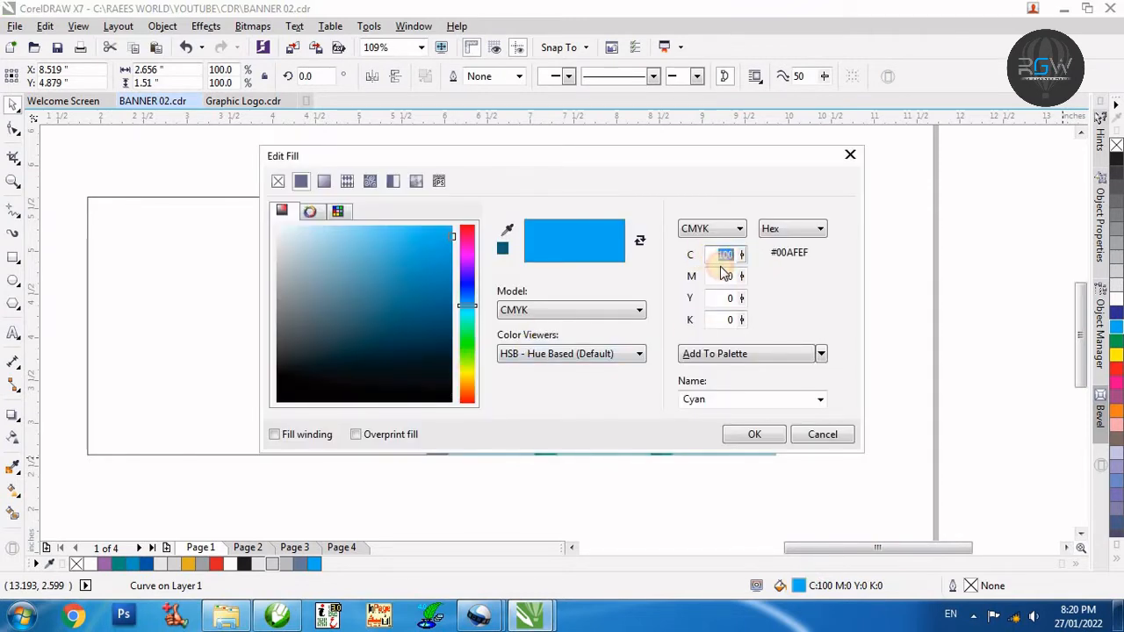
key(Tab)
key(Tab)
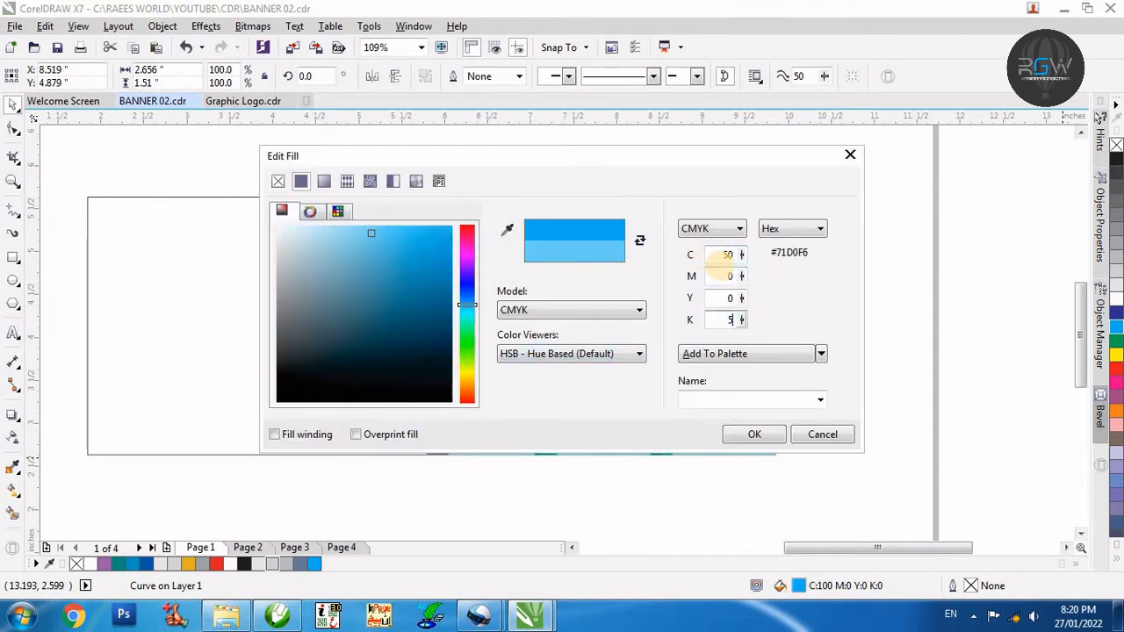
click(757, 433)
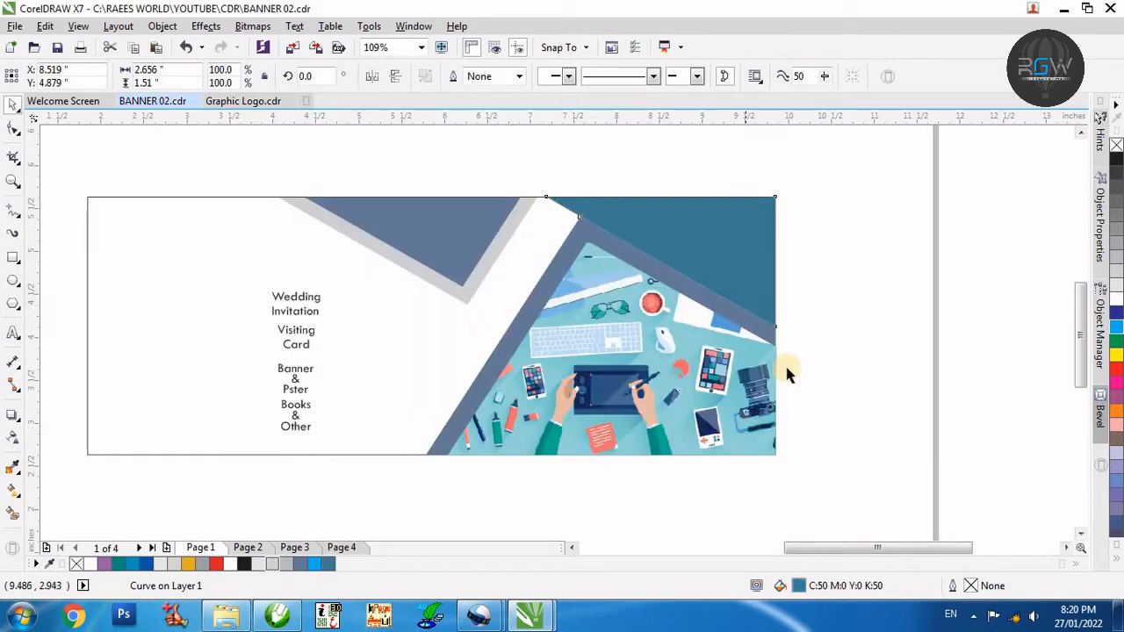
- Try a horizontal linear transparency across the recoloured corner shape, reducing its end transparency to 48
click(844, 296)
drag(719, 237, 796, 214)
key(ctrl+z)
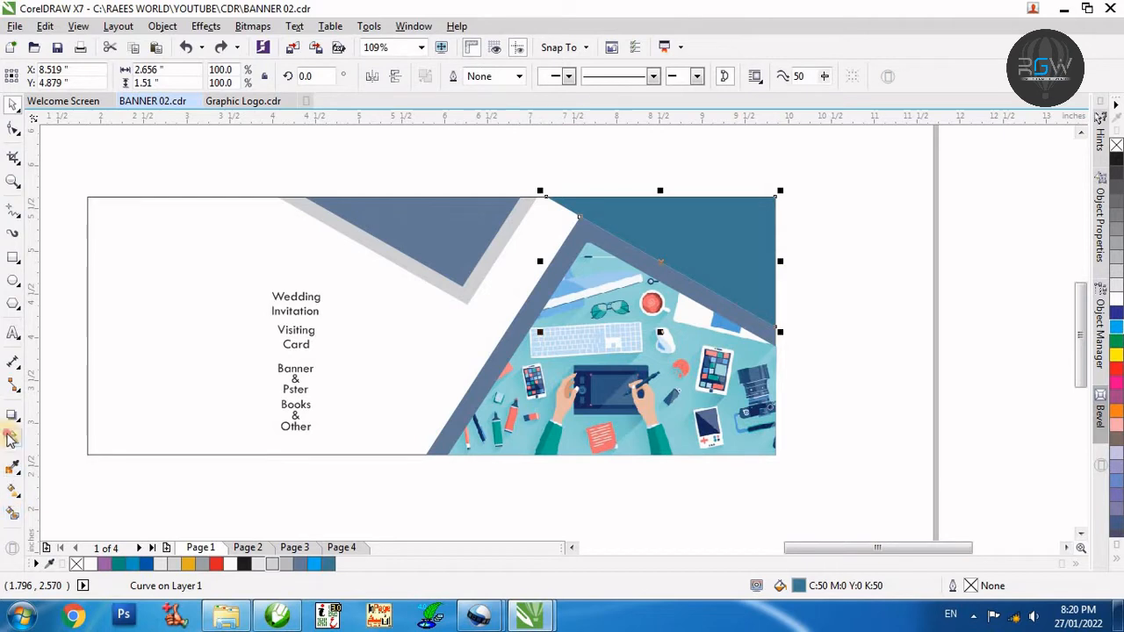
click(12, 437)
drag(731, 233, 618, 229)
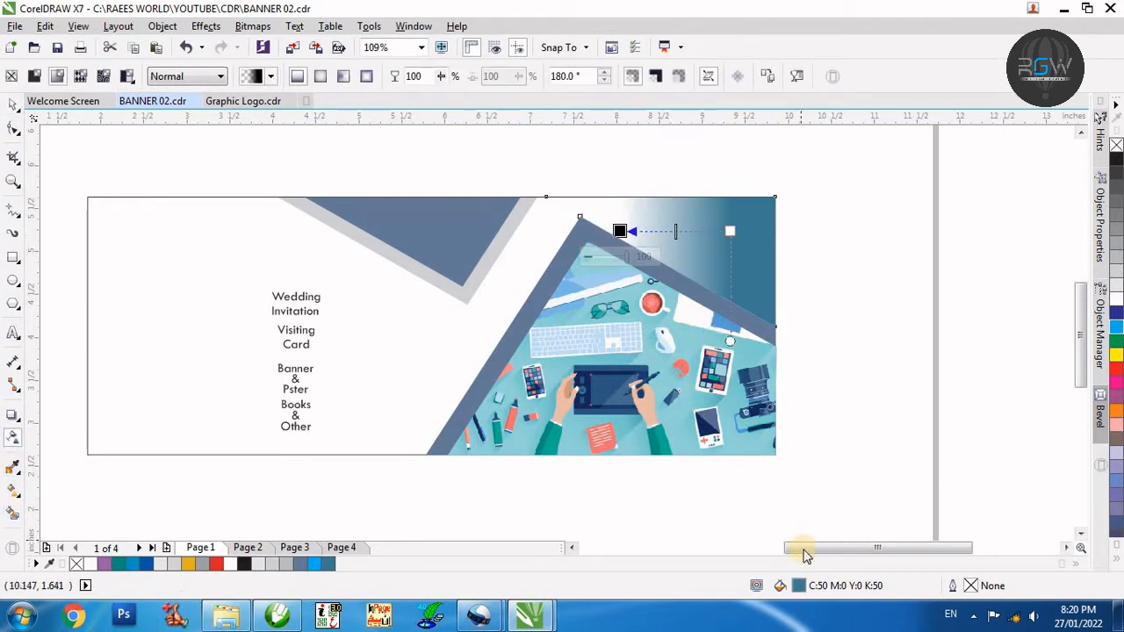
click(323, 564)
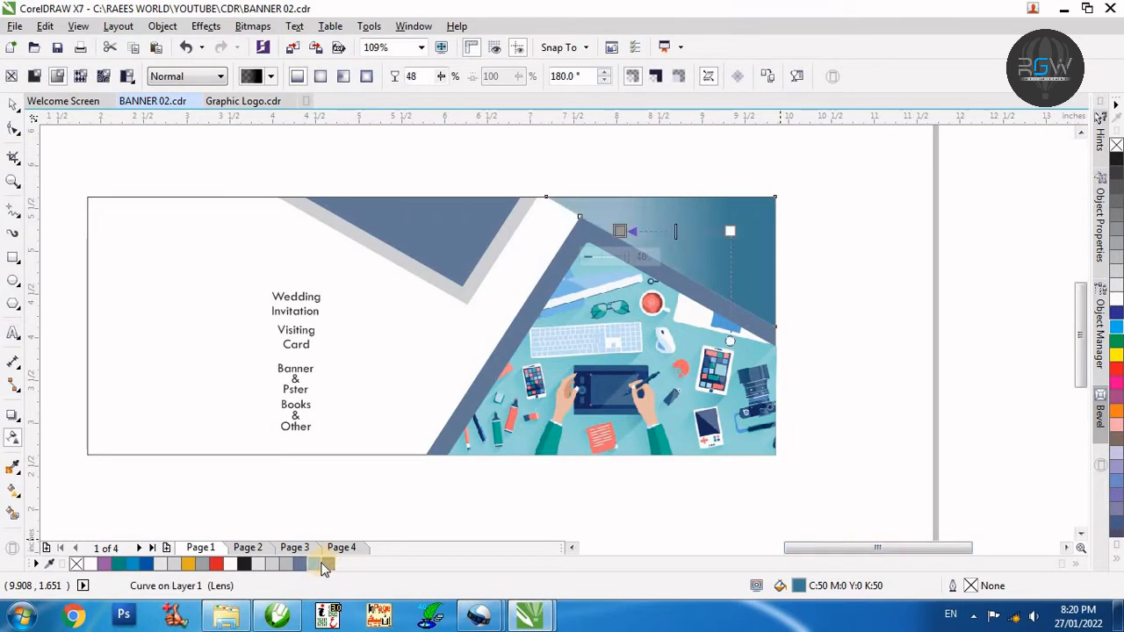
- Give the corner shape a horizontal linear fountain fill, entering C25 M0 Y0 K25 as the colour of its light end
double_click(618, 231)
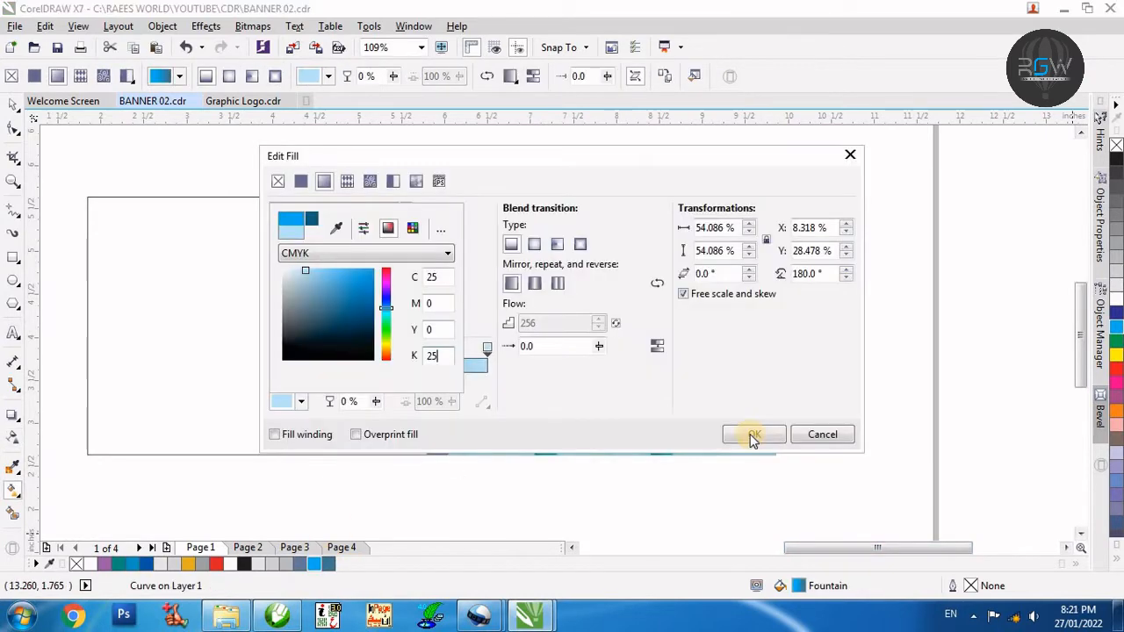
click(750, 435)
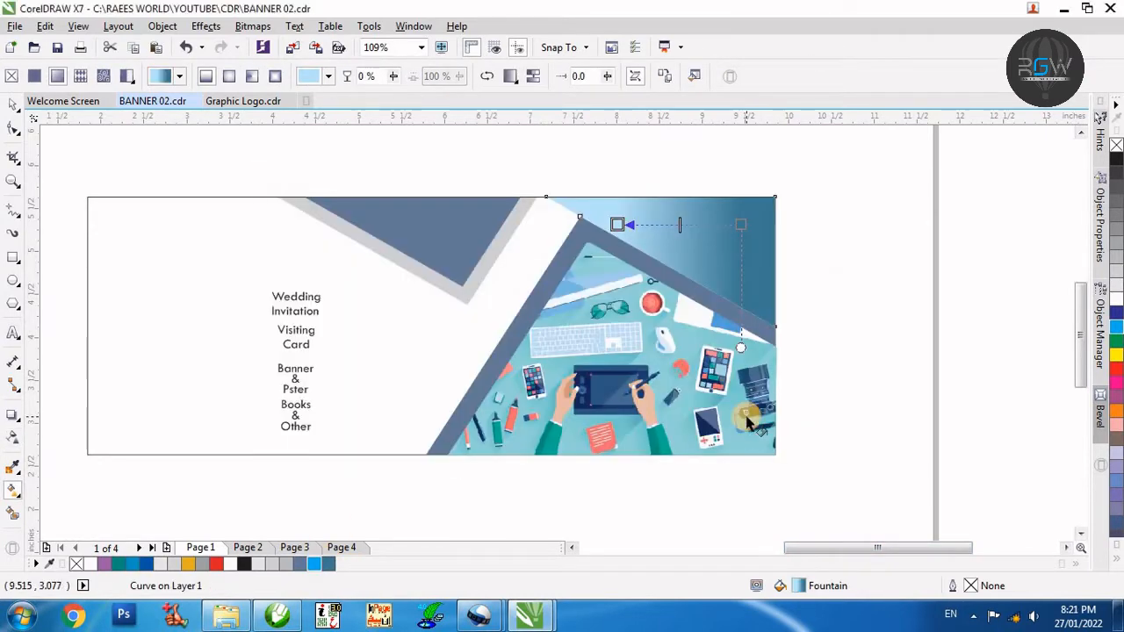
click(813, 250)
key(space)
- Recolour the blue-grey border around the desk illustration cyan
click(622, 233)
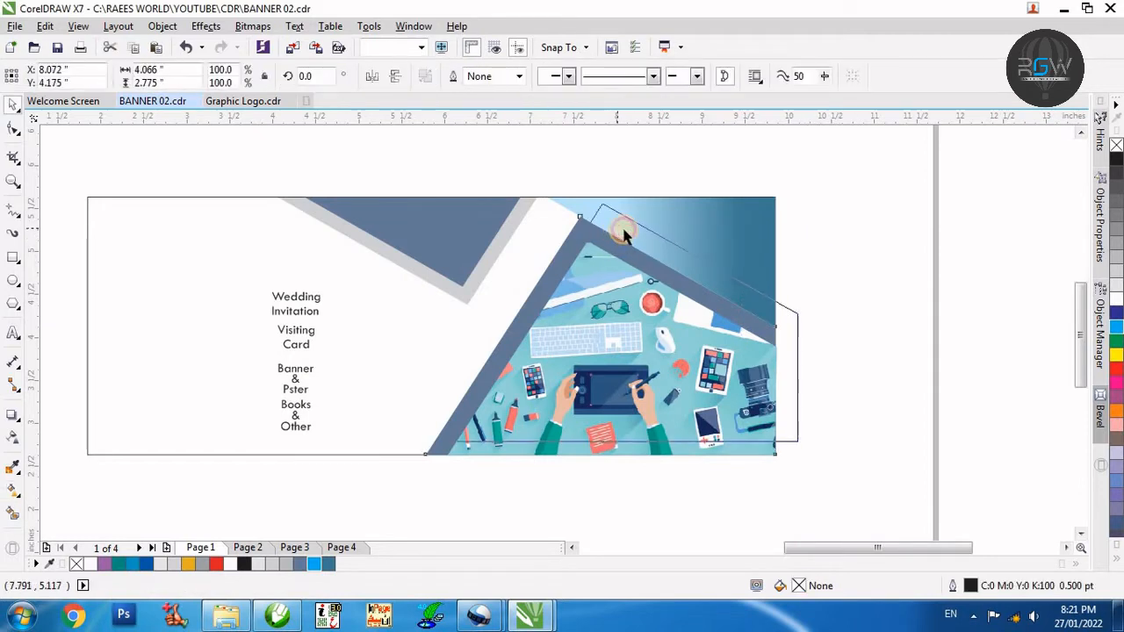
click(808, 358)
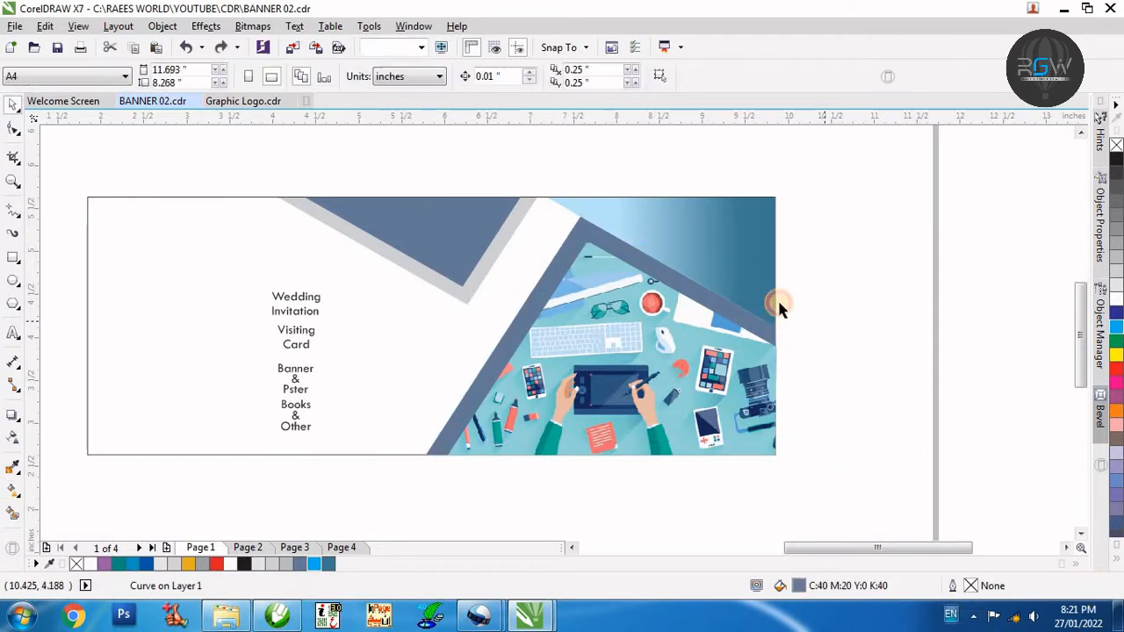
click(772, 332)
click(1117, 326)
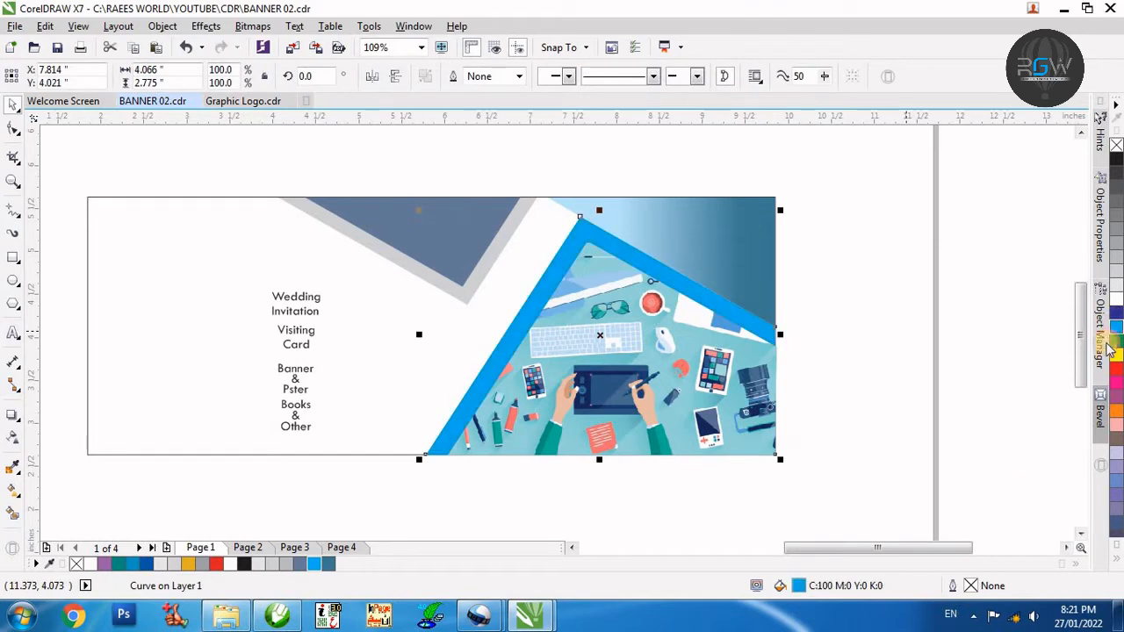
double_click(798, 586)
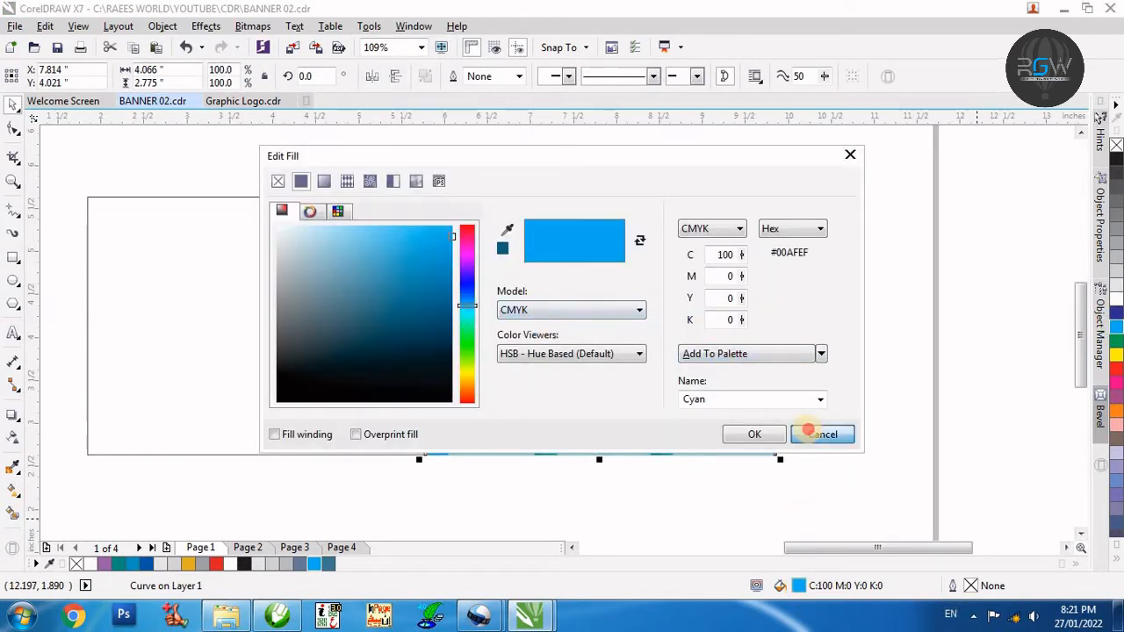
click(808, 432)
- Copy the corner shape's gradient fill onto the border around the desk illustration
right_click(622, 250)
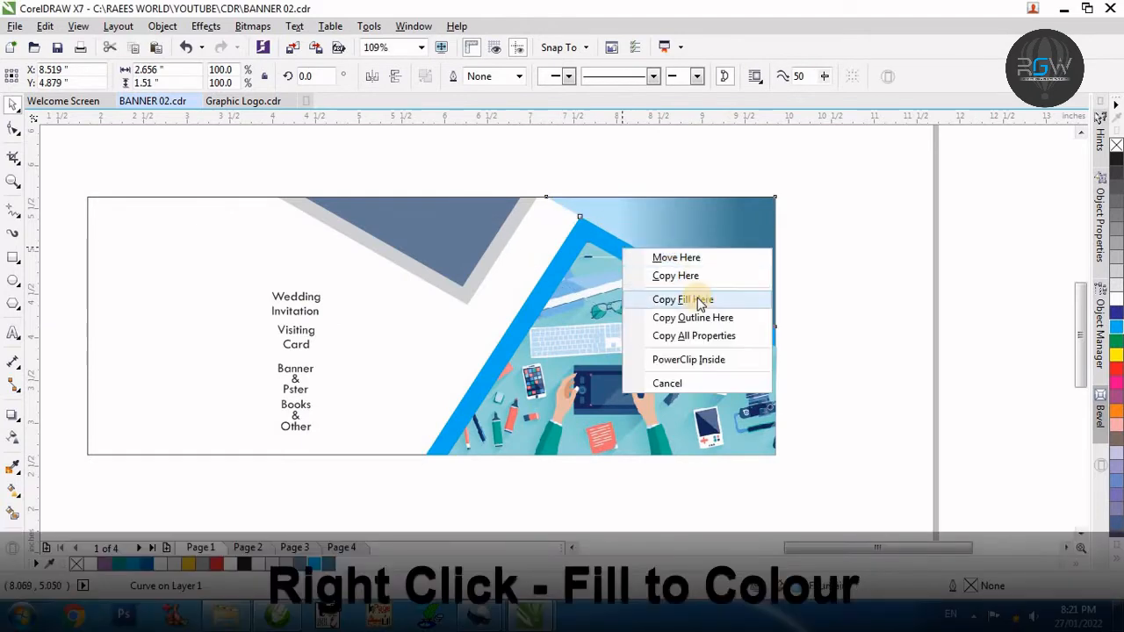
click(700, 301)
click(762, 323)
click(689, 286)
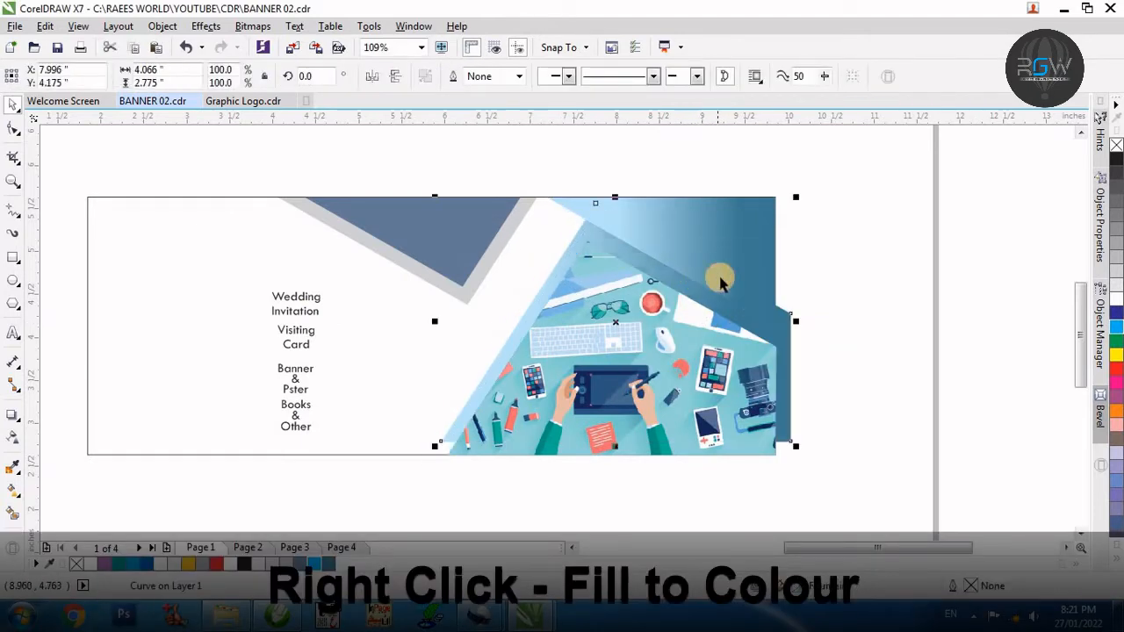
- Reverse the border's gradient direction so its dark end lies on the diagonal edge beside the white area
click(14, 493)
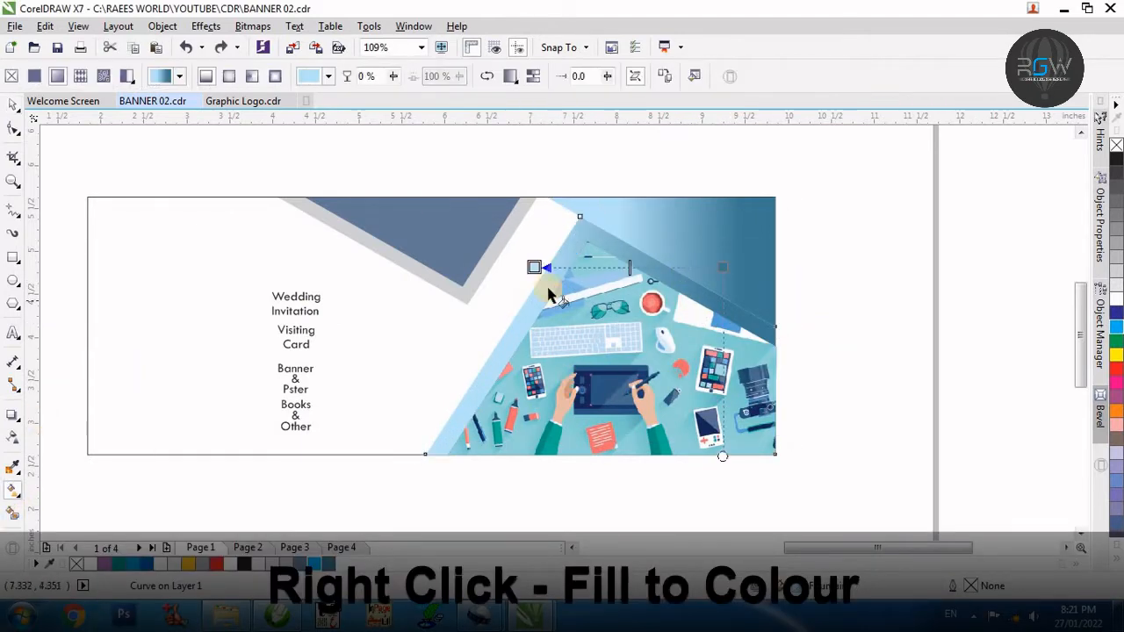
drag(534, 269, 802, 271)
drag(723, 267, 516, 267)
key(space)
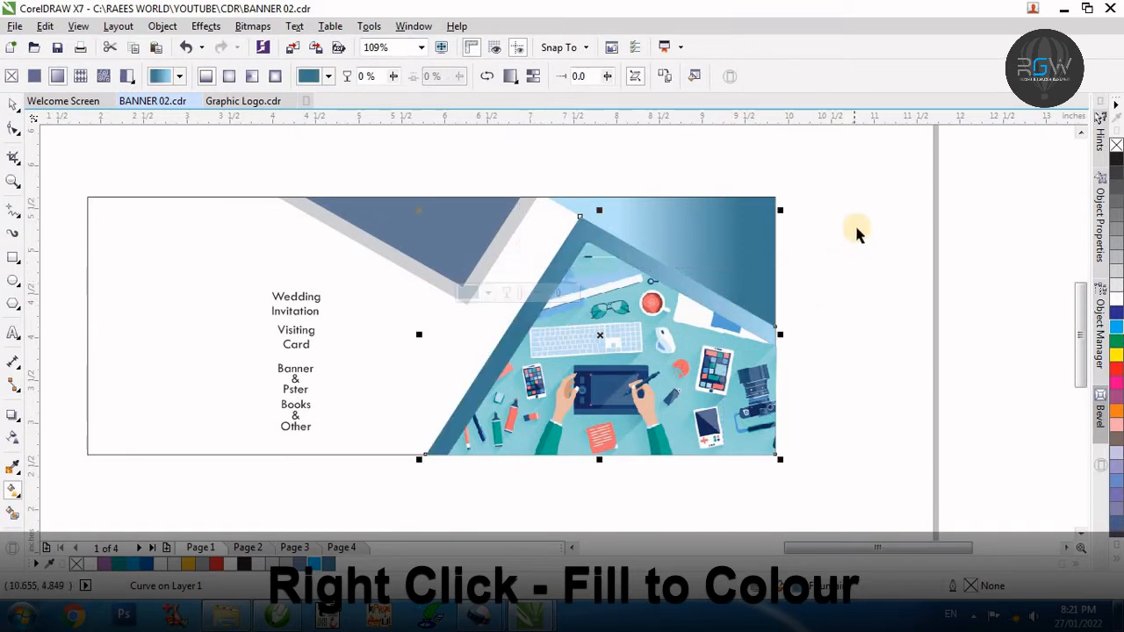
click(852, 231)
- Recolour the inner blue-grey triangle at the banner's upper edge white
click(471, 235)
click(471, 235)
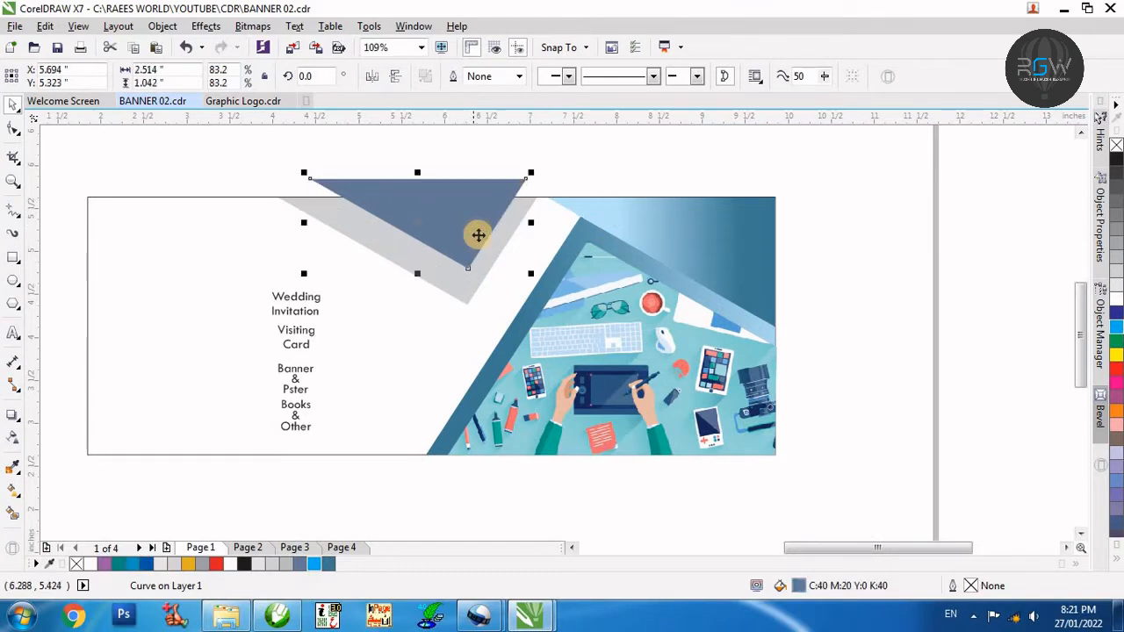
key(Delete)
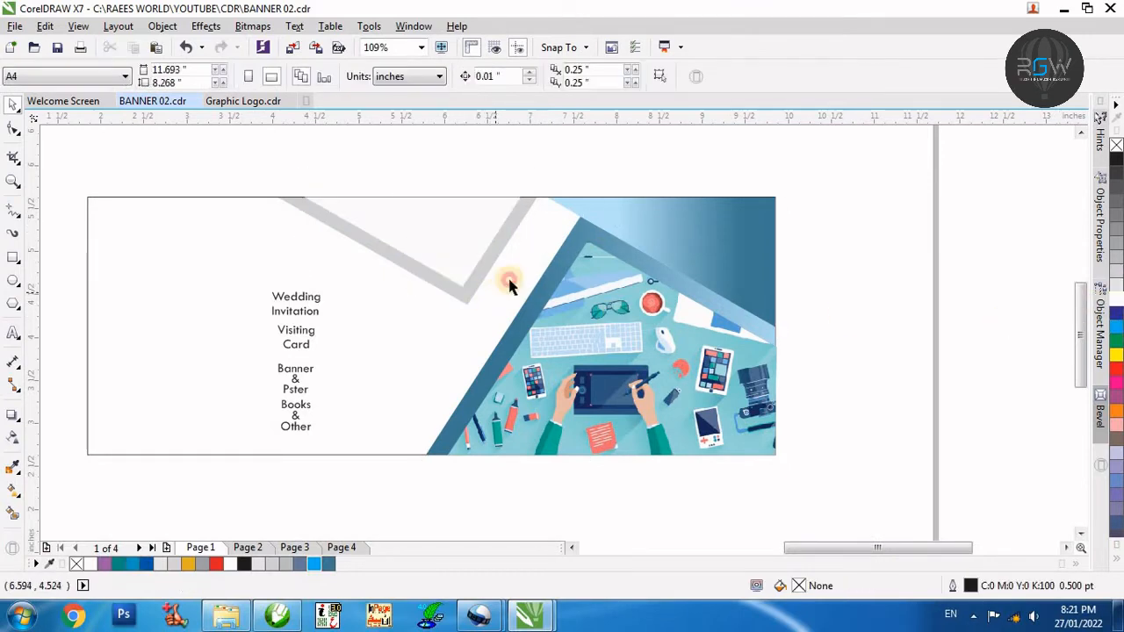
- Copy the corner shape's gradient fill onto the light grey outer triangle at the banner's upper edge
drag(675, 217, 507, 233)
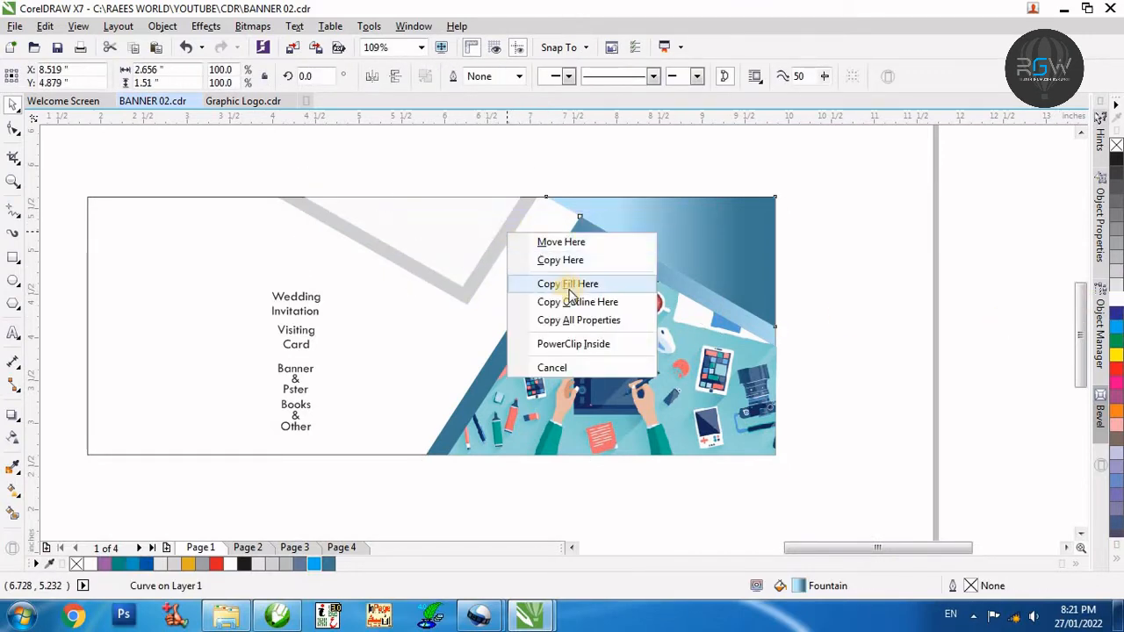
click(565, 285)
click(494, 294)
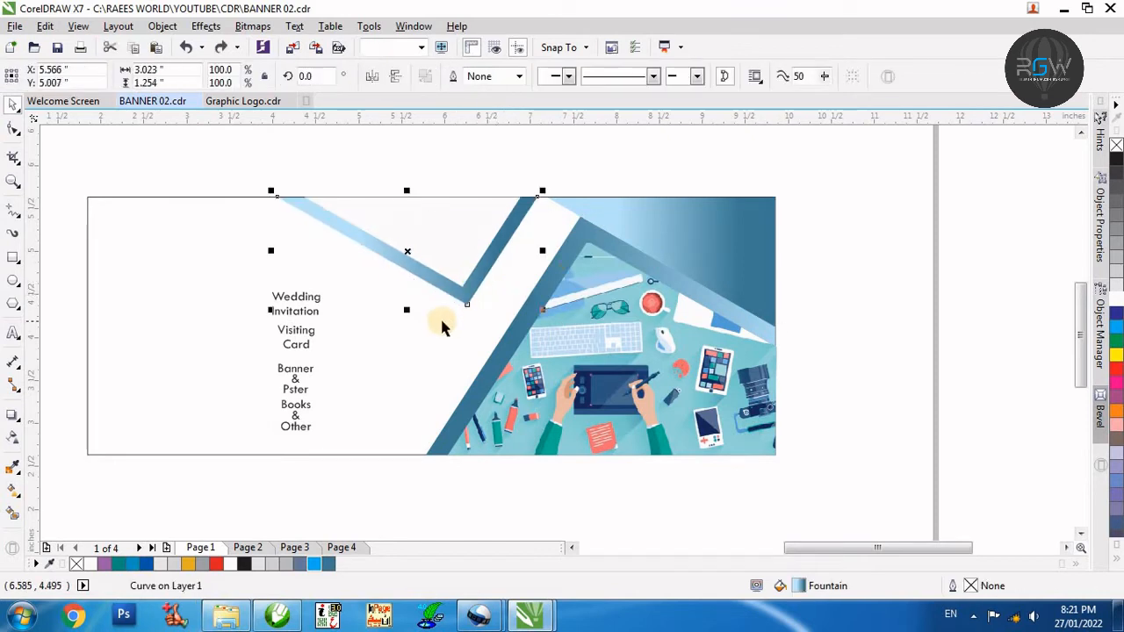
click(505, 284)
- Draw a circle about 0.68 inch across over the lower part of the diagonal border and fill it white
key(F4)
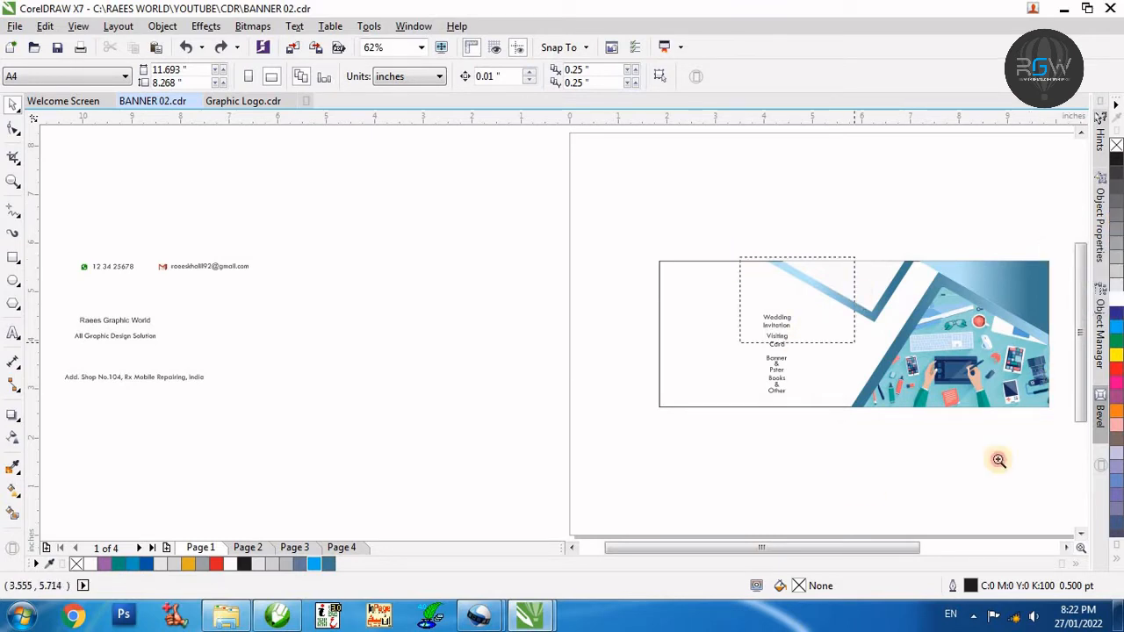
key(shift+F2)
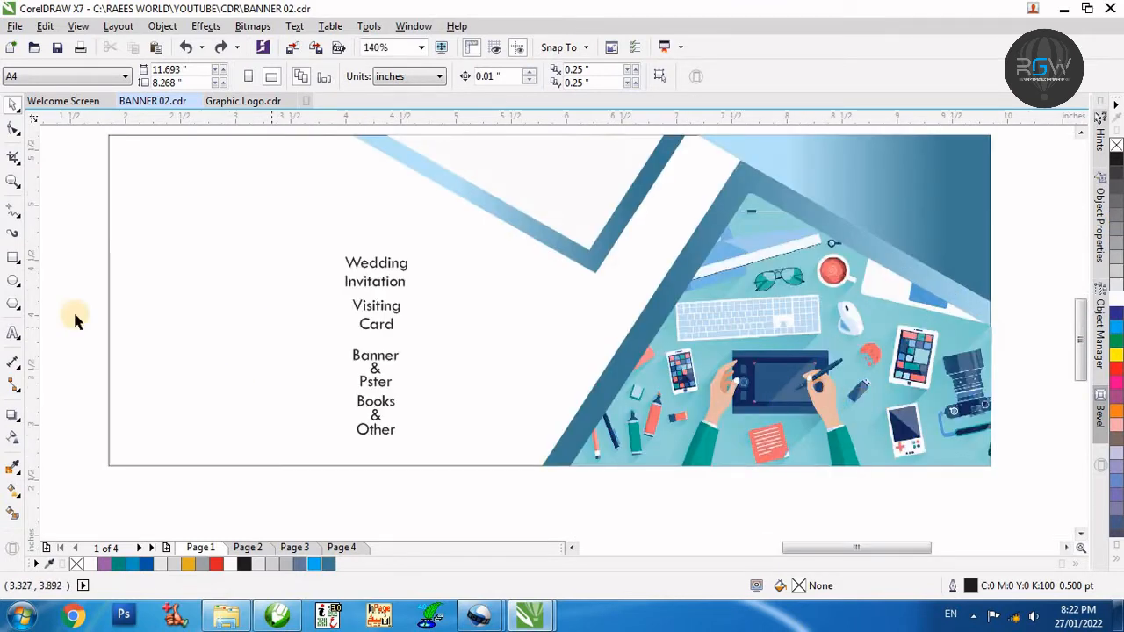
click(7, 281)
drag(555, 344, 601, 398)
key(space)
drag(649, 350, 650, 359)
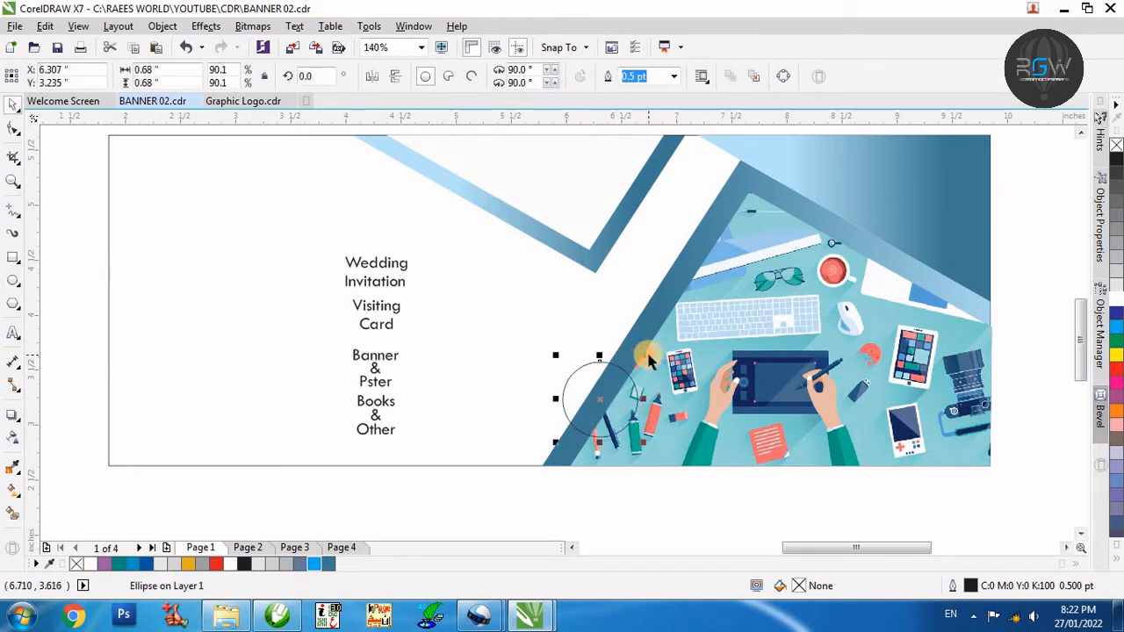
click(1115, 296)
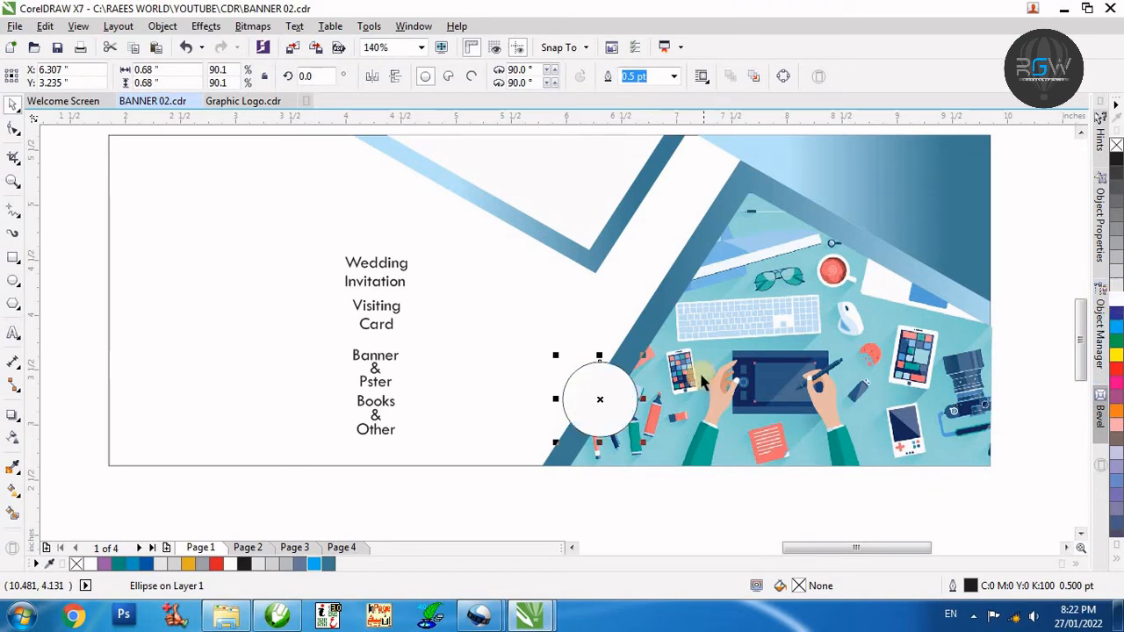
- Make a smaller concentric copy of the white circle, about 0.52 inch across
drag(645, 357, 645, 362)
right_click(645, 362)
click(526, 339)
click(466, 518)
scroll(487, 485, up, 2)
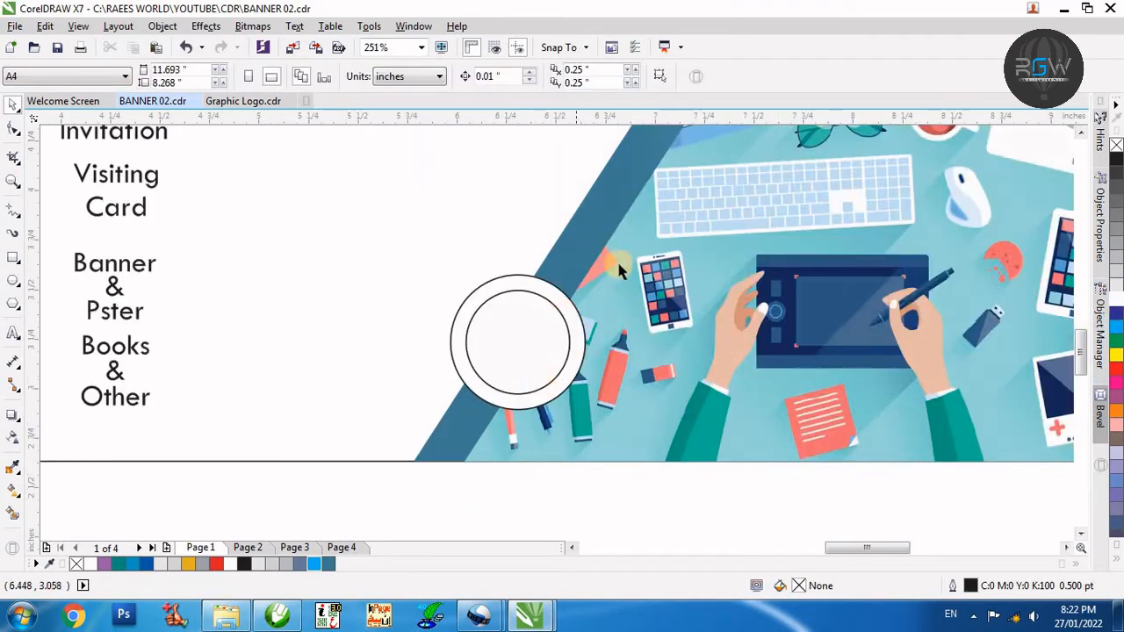
scroll(709, 268, down, 2)
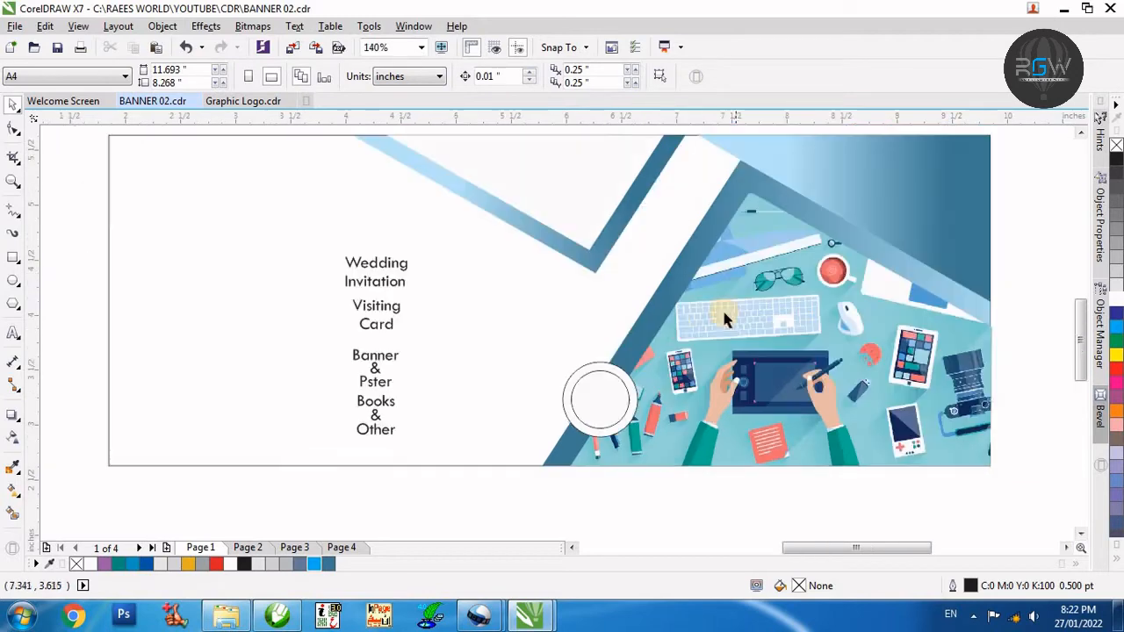
- Copy the corner shape's gradient fill onto the inner circle
click(602, 369)
drag(867, 197, 603, 384)
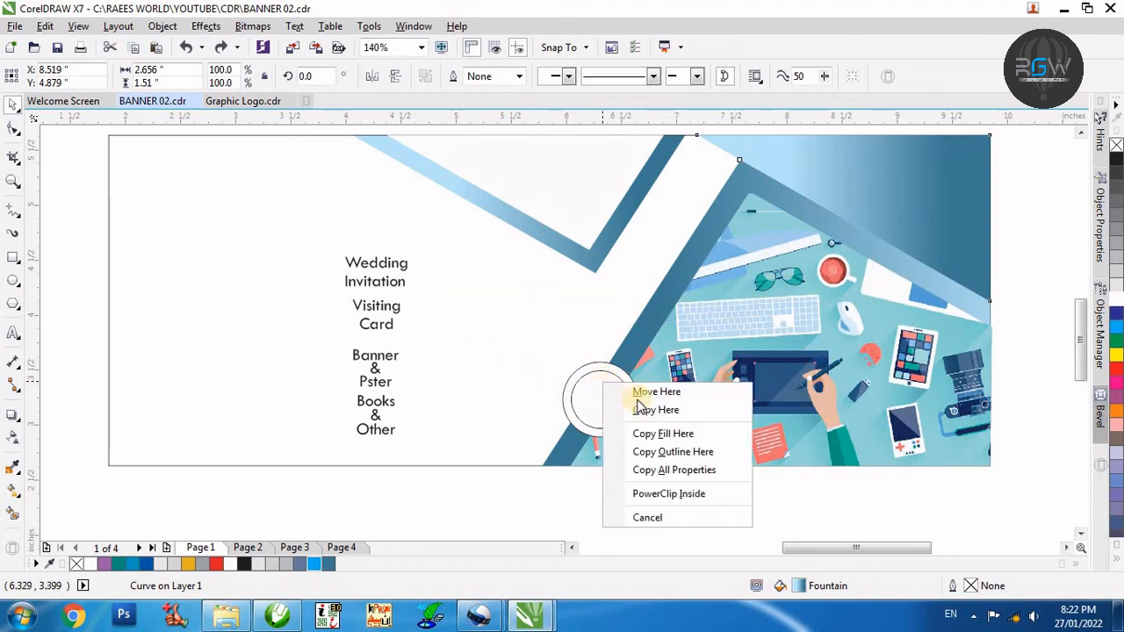
click(663, 433)
key(Escape)
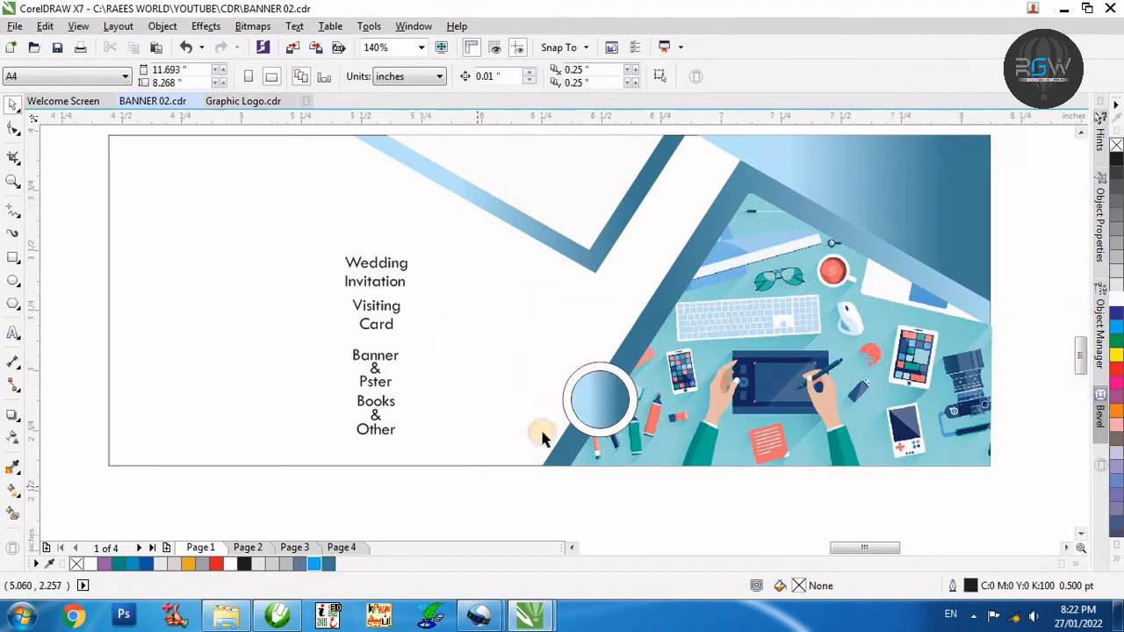
- Copy the gradient fill onto the outer circle and mirror that circle horizontally
scroll(542, 434, up, 2)
drag(572, 316, 569, 239)
click(599, 278)
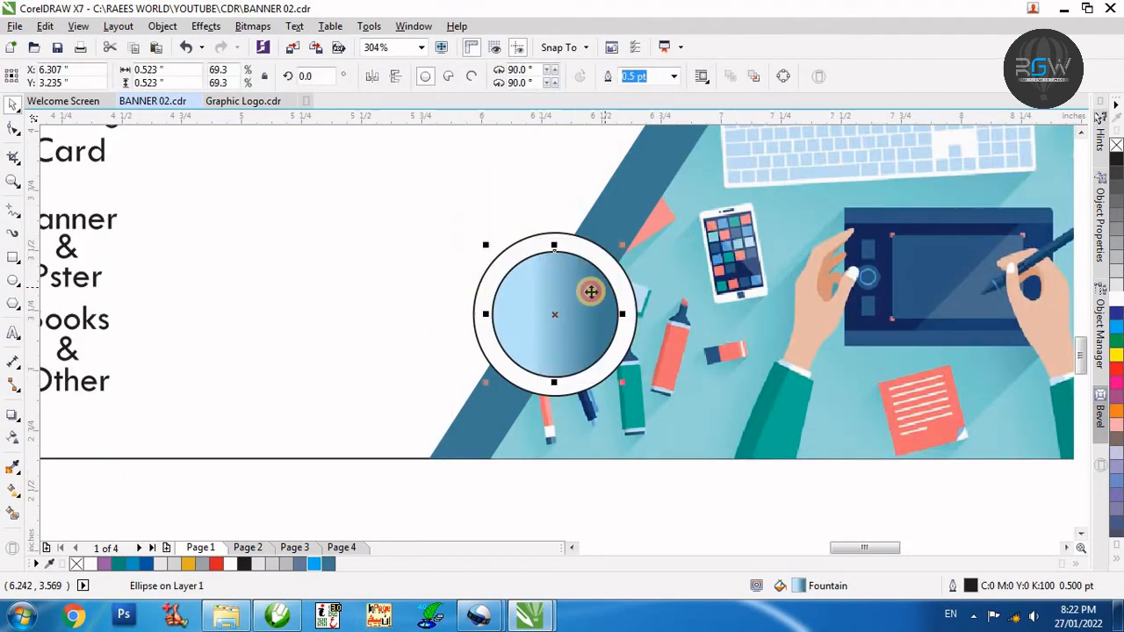
click(543, 230)
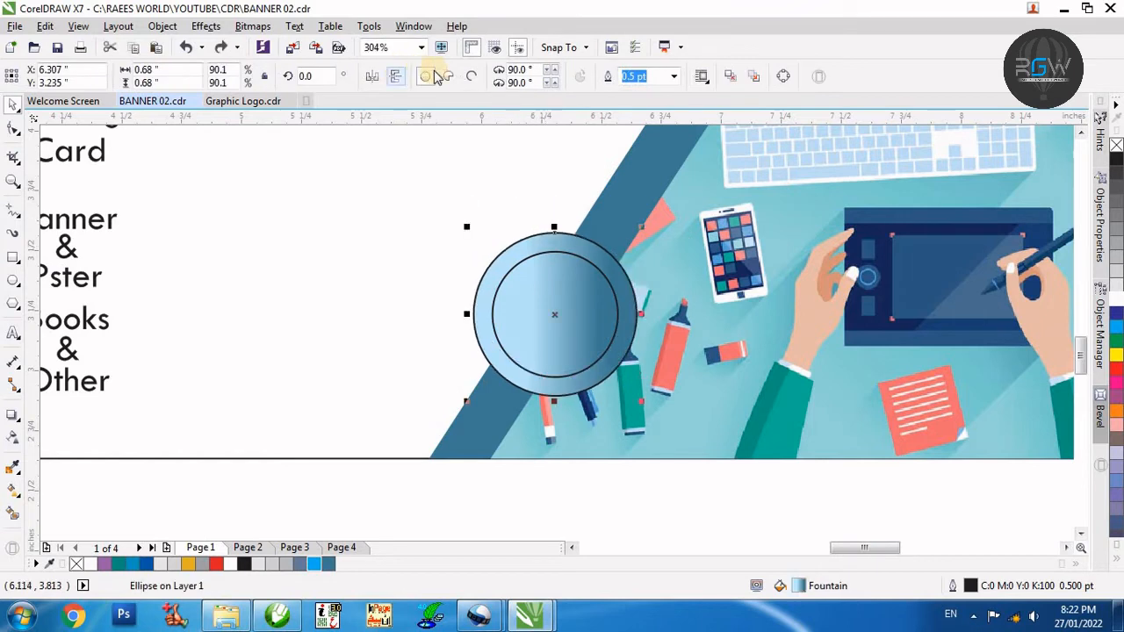
click(379, 83)
click(399, 187)
- Enlarge the inner circle about its centre to about 0.566 inch across
click(608, 326)
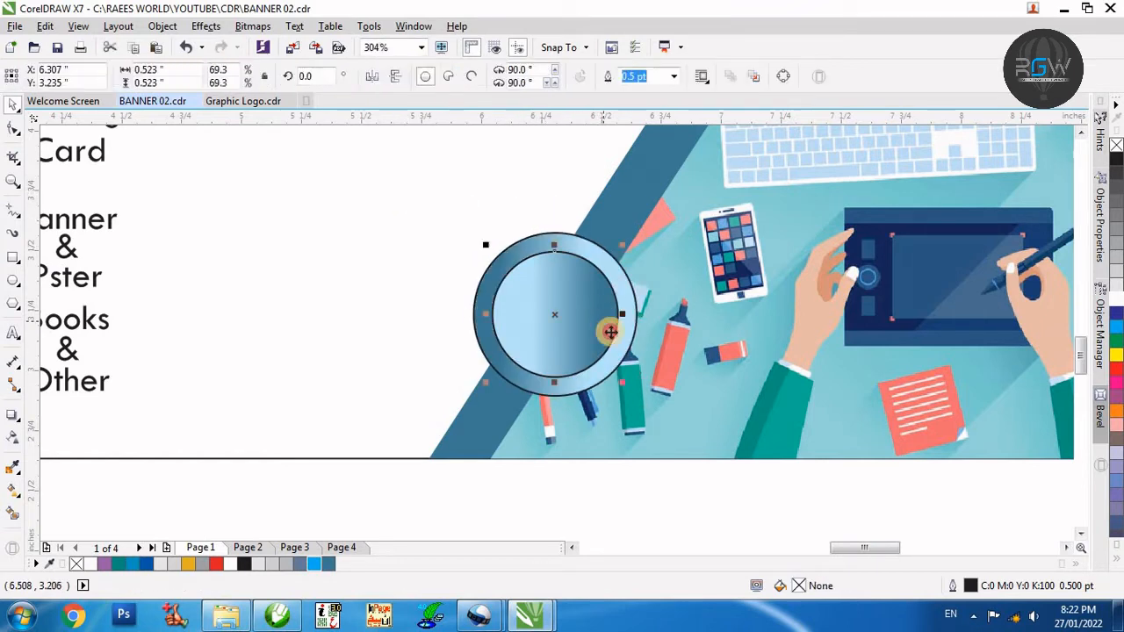
drag(619, 383, 631, 384)
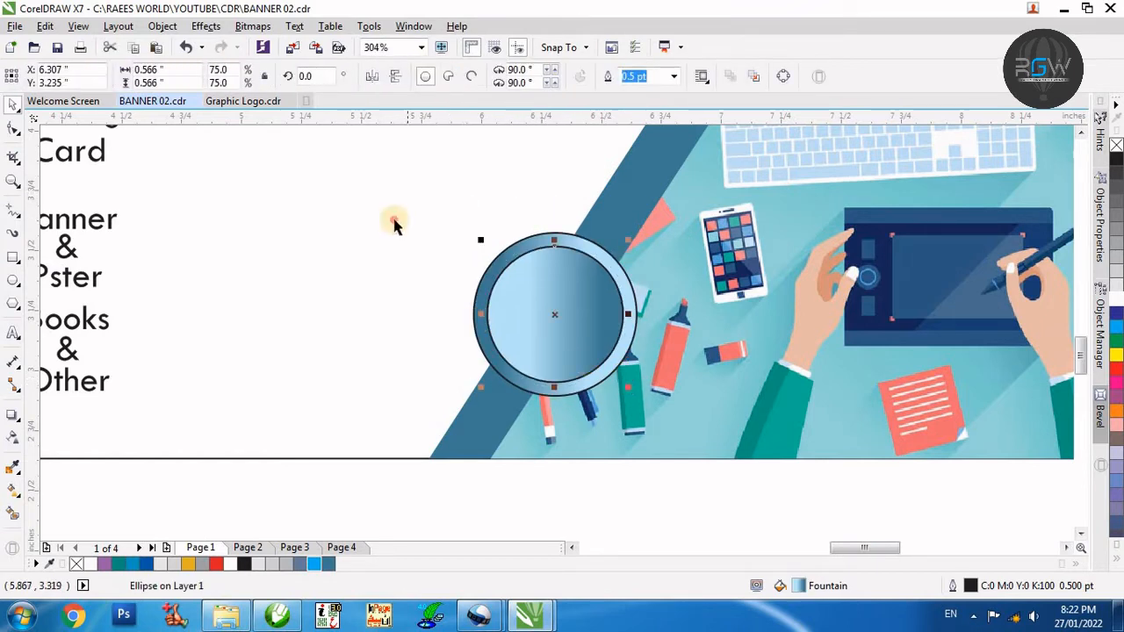
- Remove the outlines from both concentric circles and group them into one badge
drag(377, 193, 685, 430)
right_click(1116, 147)
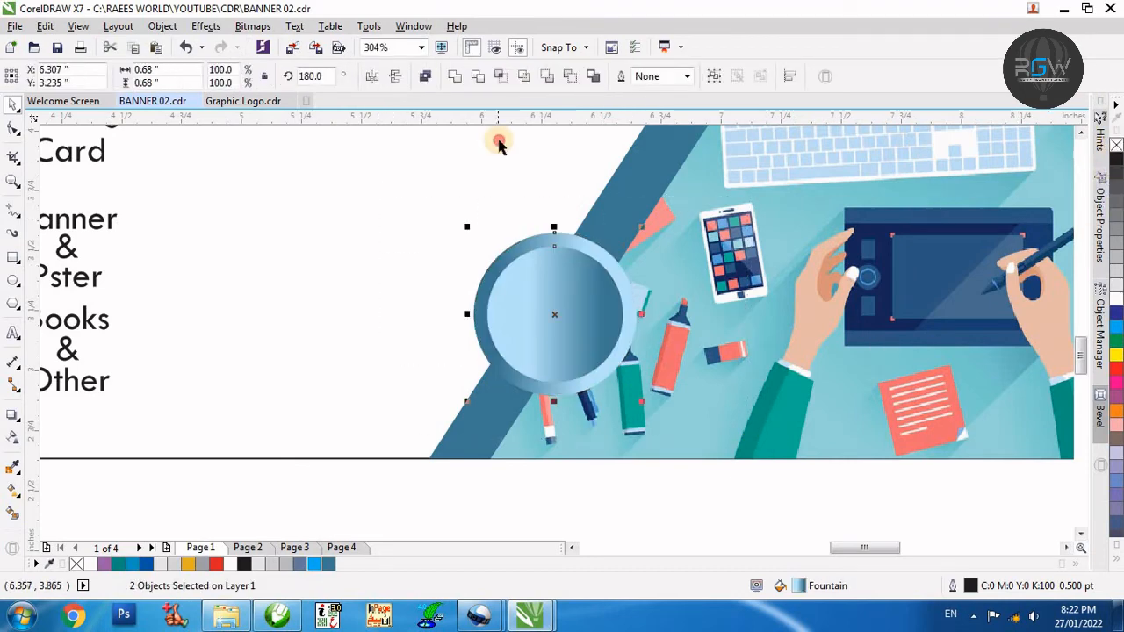
click(499, 144)
key(F4)
right_click(615, 267)
click(542, 374)
drag(540, 339, 697, 466)
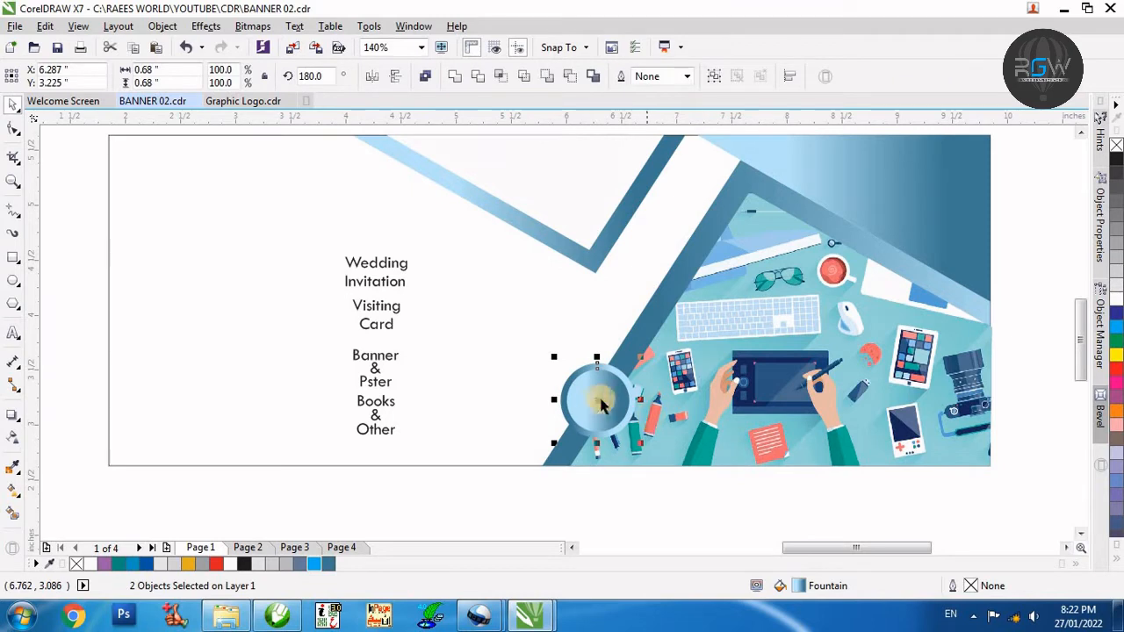
key(ctrl+g)
- Duplicate the circular badge three times at even spacing up along the slanted border beside the desk illustration
key(ctrl+d)
drag(601, 402, 648, 333)
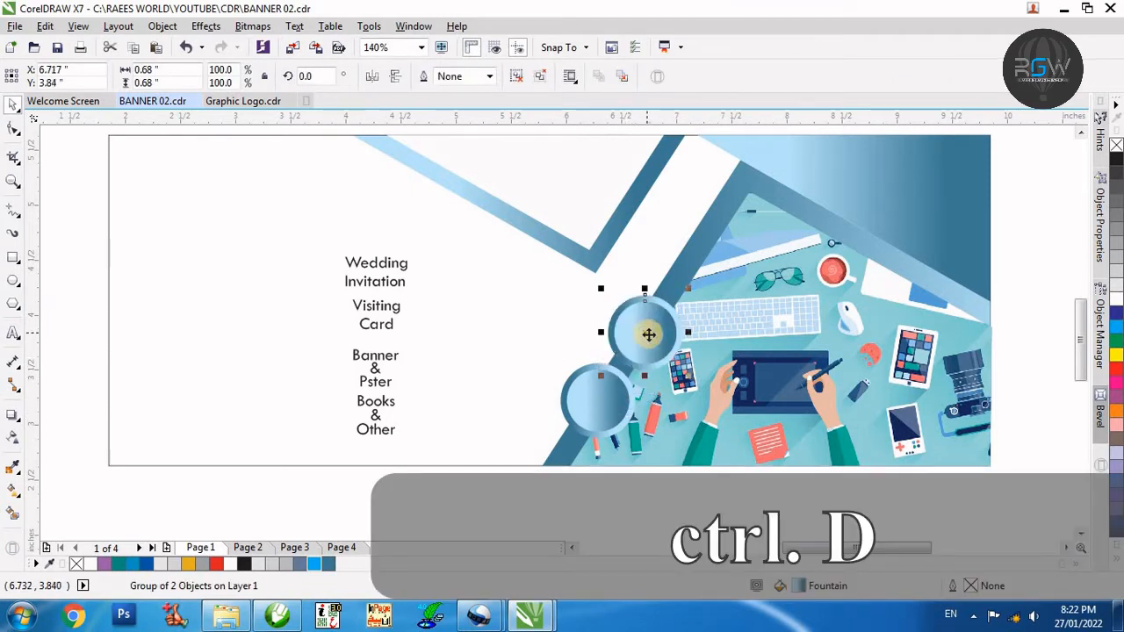
key(ctrl+d)
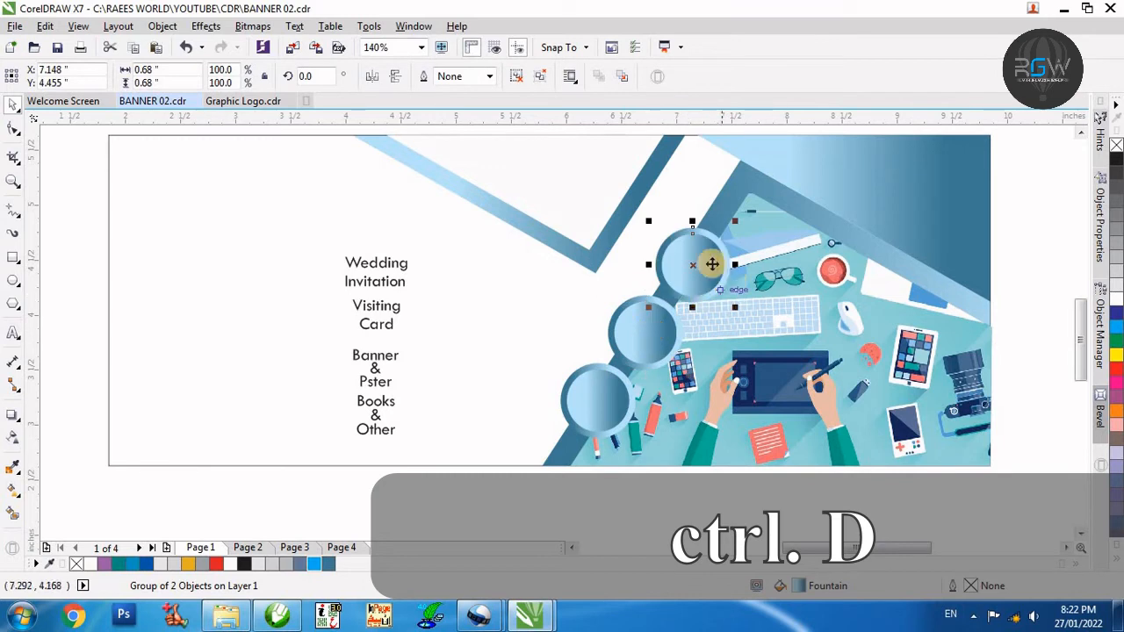
drag(712, 263, 645, 323)
drag(666, 279, 735, 197)
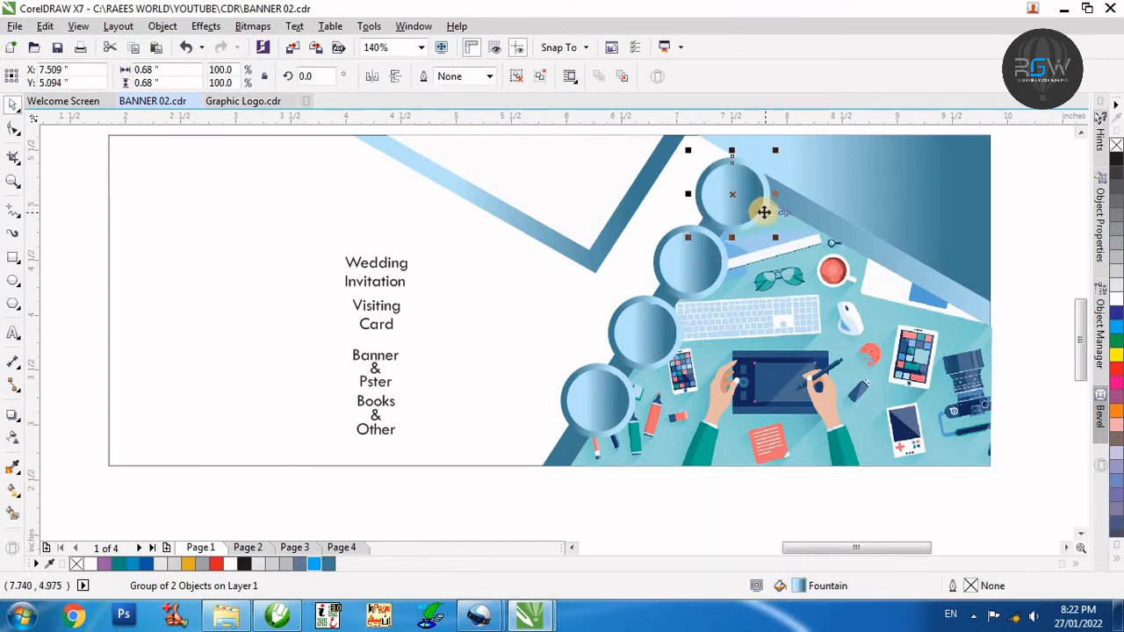
- Scale the four badges together to about 1.794 by 2.376 inches, keep them on the slanted border, and group them
scroll(776, 305, down, 3)
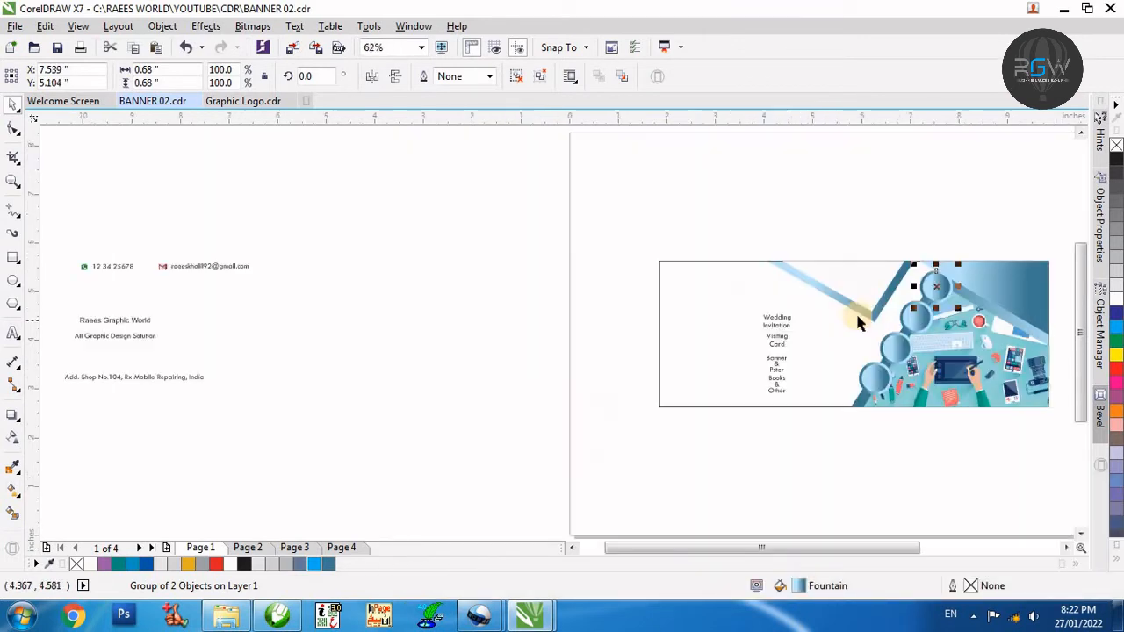
click(884, 431)
drag(1000, 481, 1000, 481)
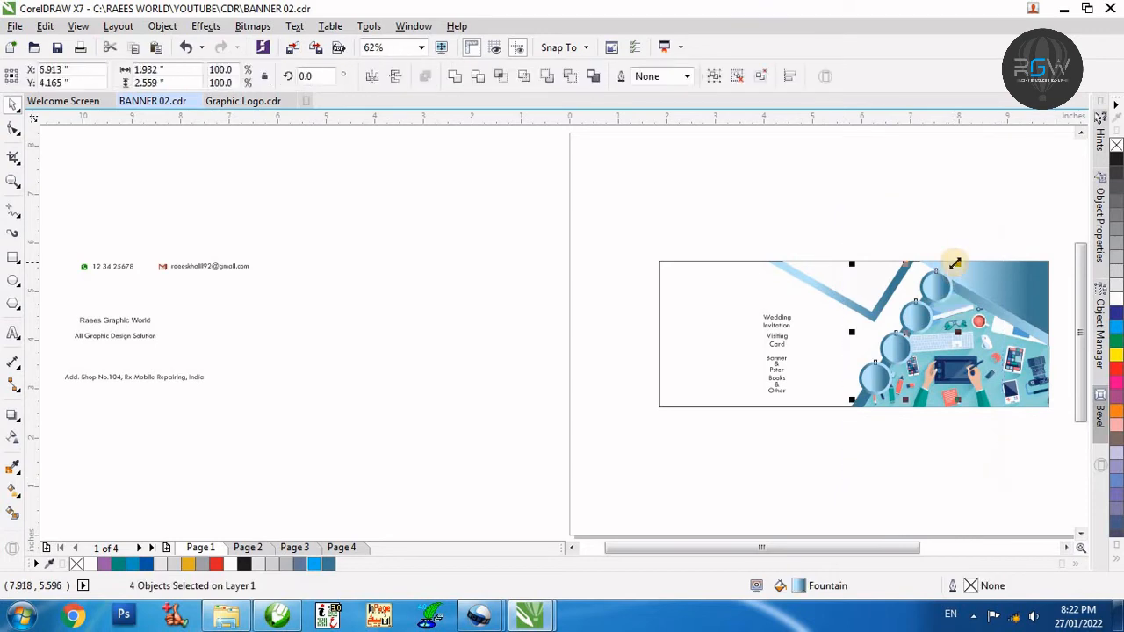
drag(955, 264, 949, 292)
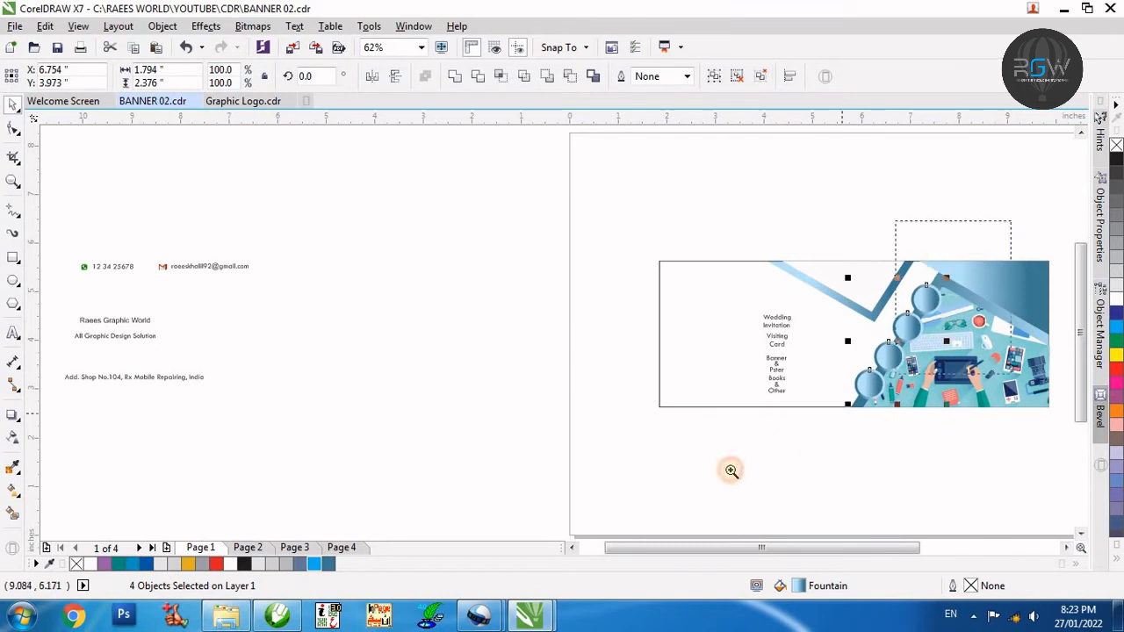
scroll(730, 471, up, 2)
key(ctrl+g)
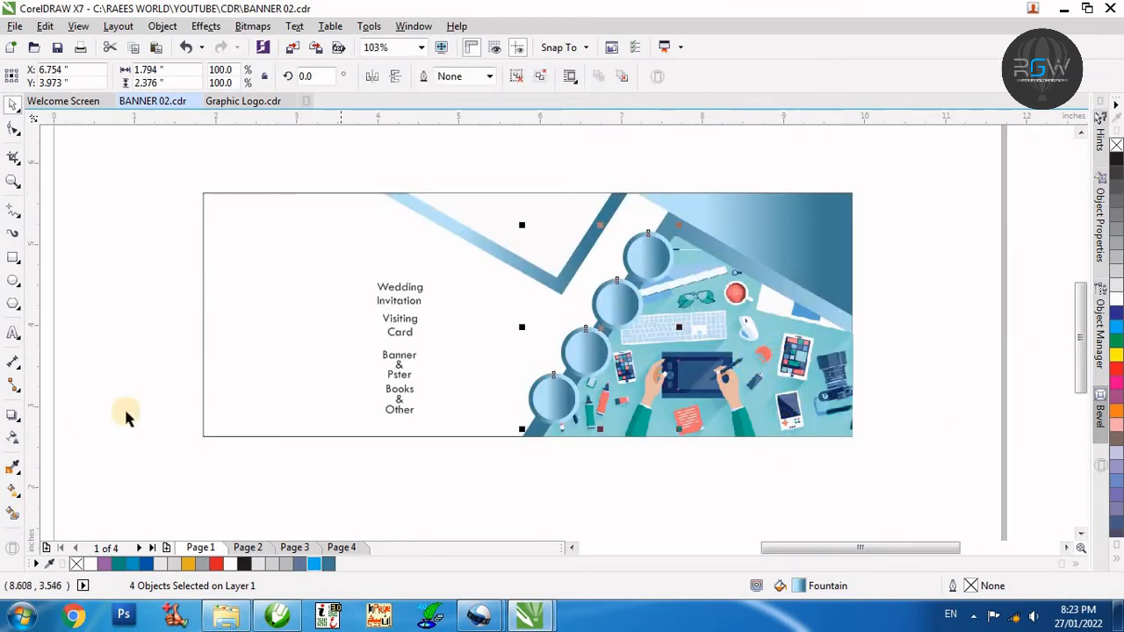
- Add a black drop shadow with no offset to the badge group, using opacity 50 and feathering 7
click(76, 409)
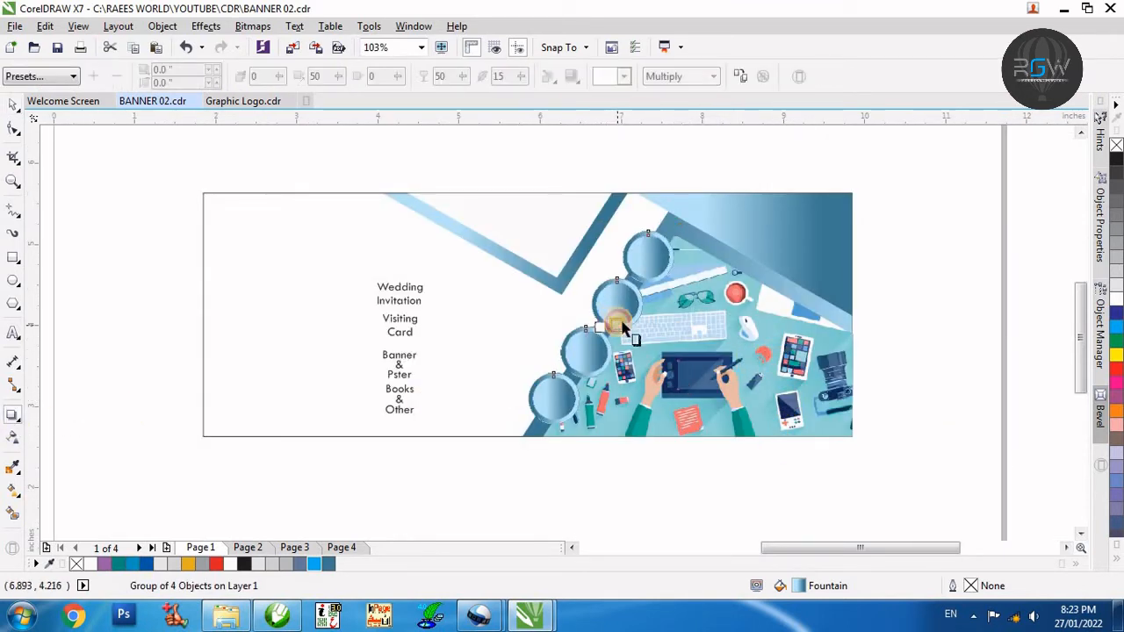
drag(622, 326, 634, 335)
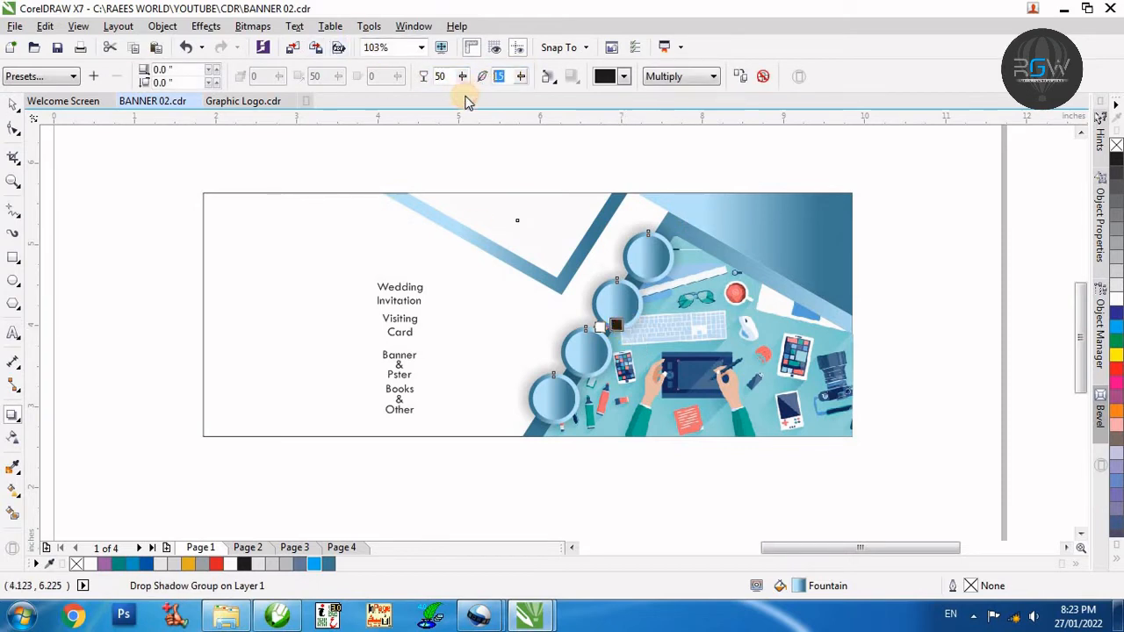
key(Return)
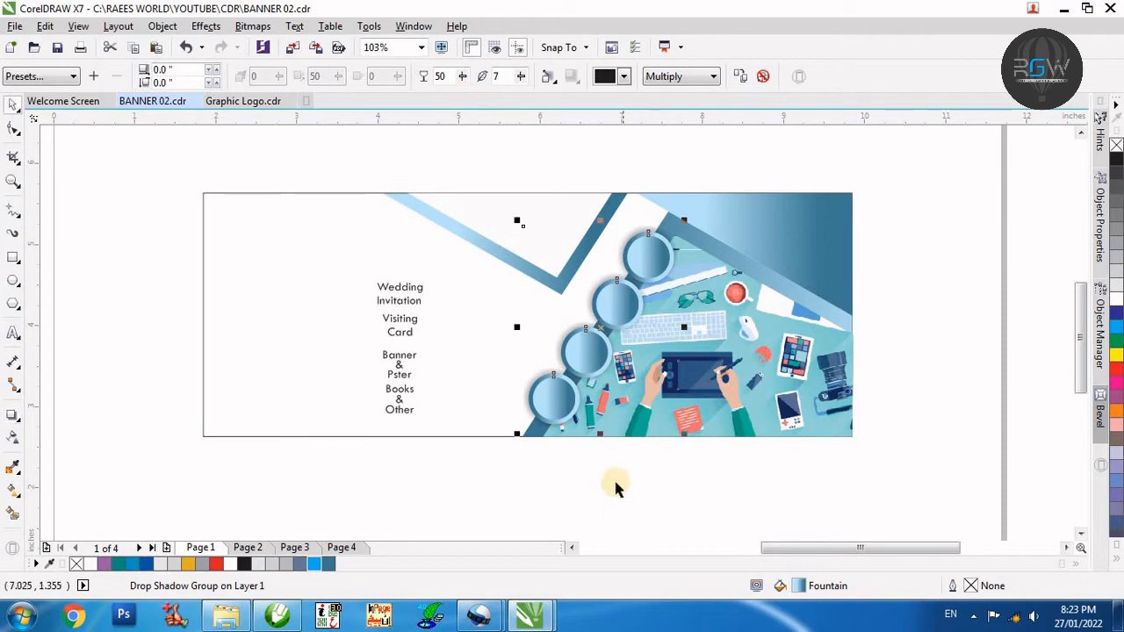
key(space)
click(574, 377)
click(601, 345)
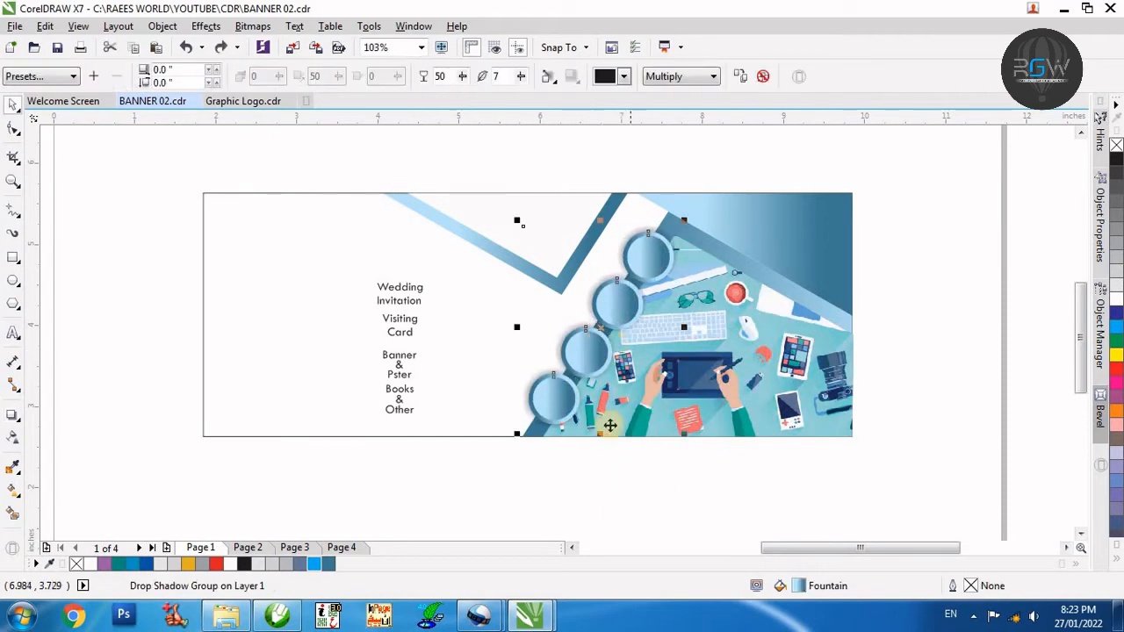
drag(585, 353, 546, 371)
key(ctrl+z)
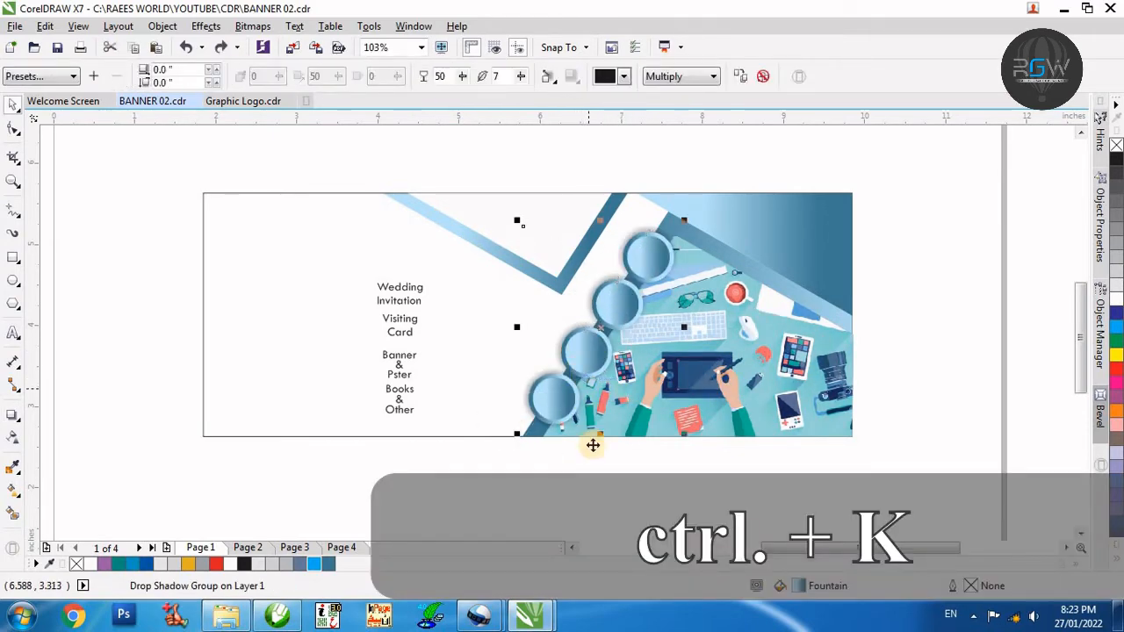
- Break the drop shadow apart from the badge group and ungroup the four badges
key(ctrl+k)
click(595, 376)
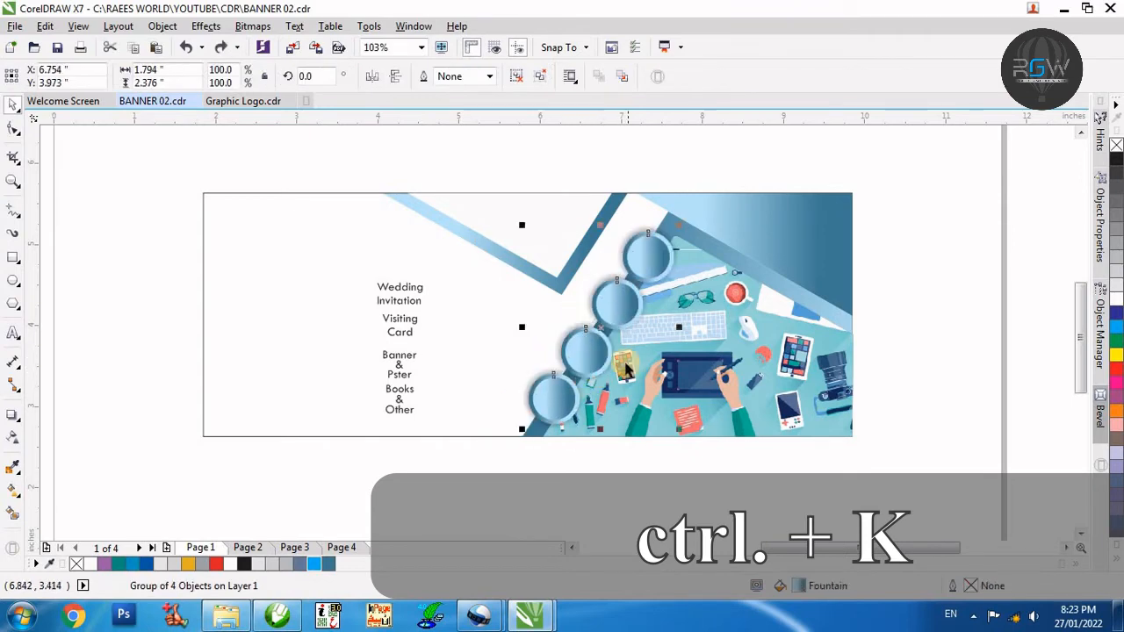
key(ctrl+u)
click(463, 312)
click(412, 296)
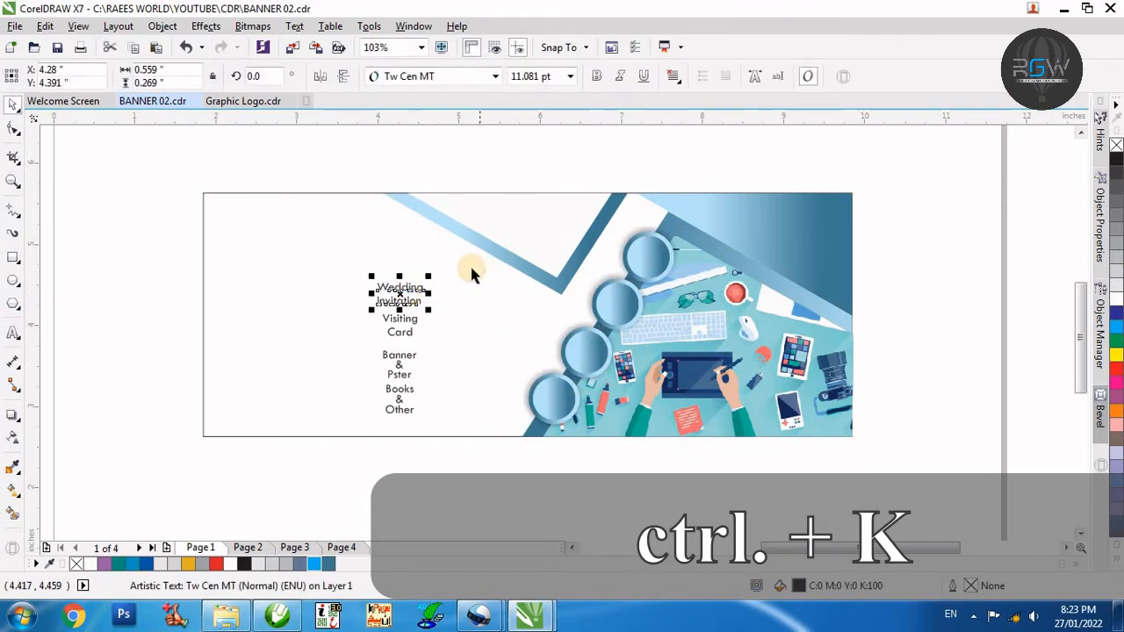
click(471, 267)
key(F2)
drag(780, 179, 252, 478)
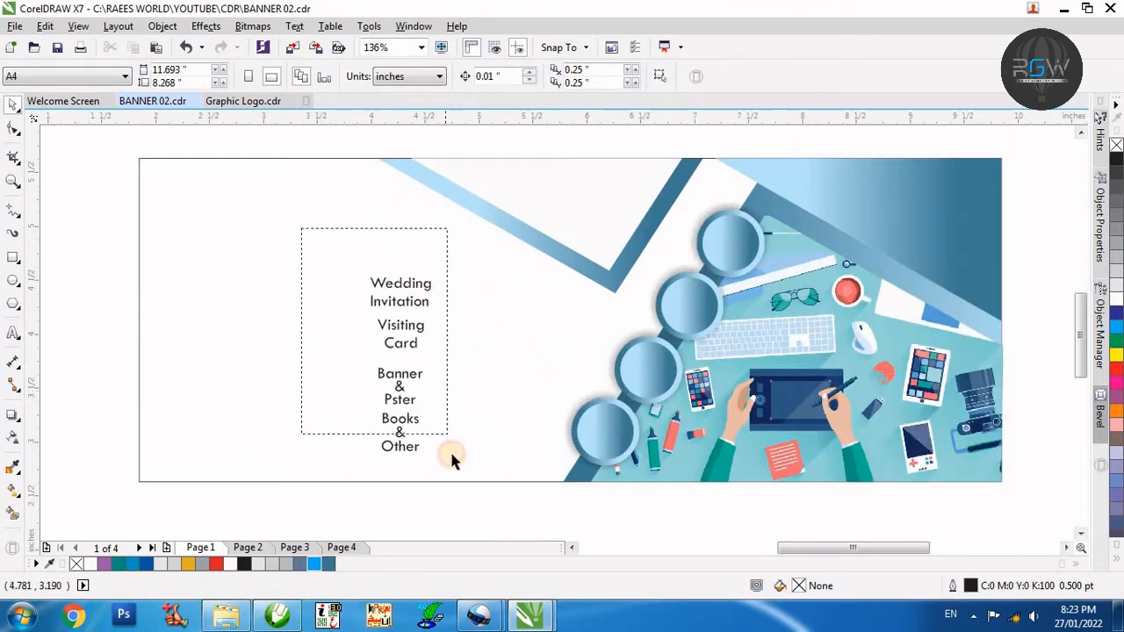
drag(449, 454, 455, 460)
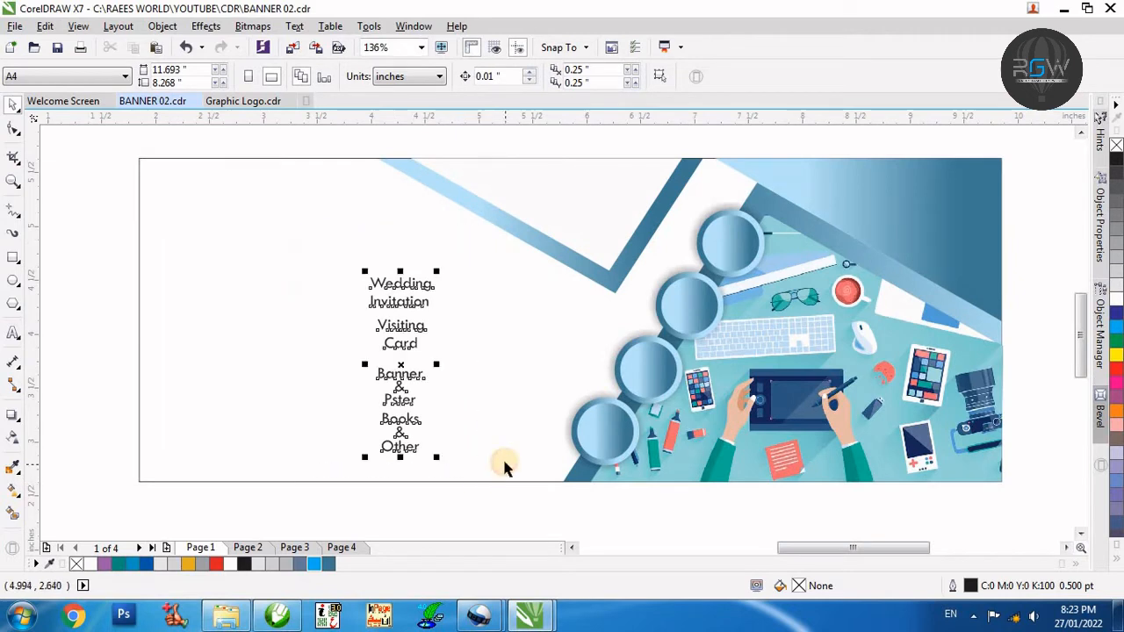
click(420, 286)
drag(415, 287, 742, 238)
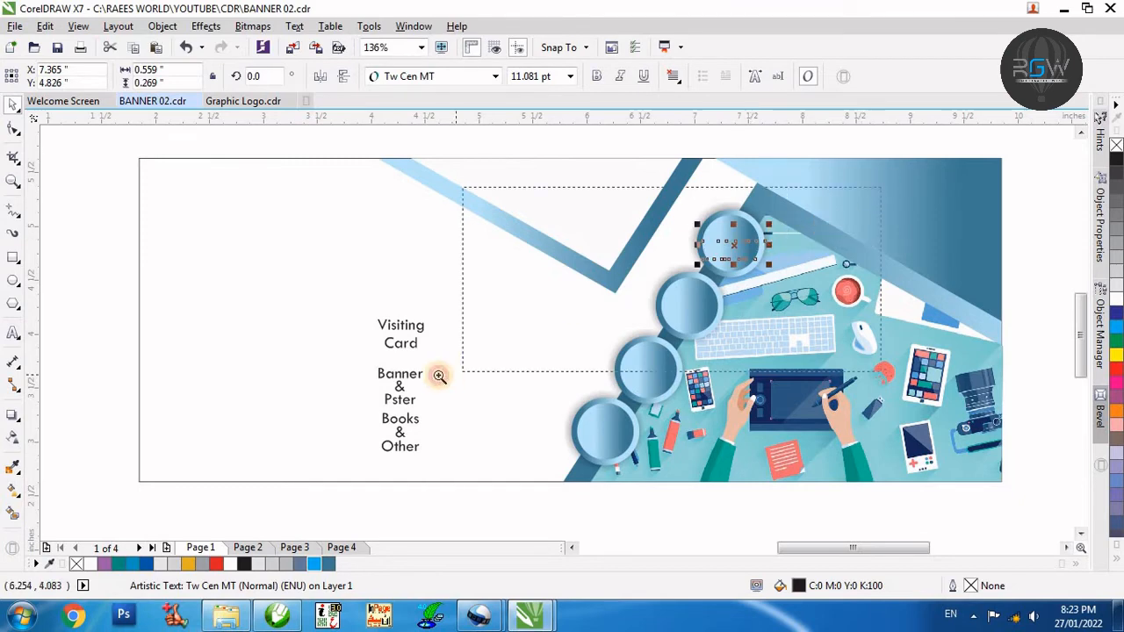
drag(438, 375, 431, 378)
key(ctrl+z)
- Bring the four service captions in front of the badges
key(F4)
drag(297, 239, 510, 486)
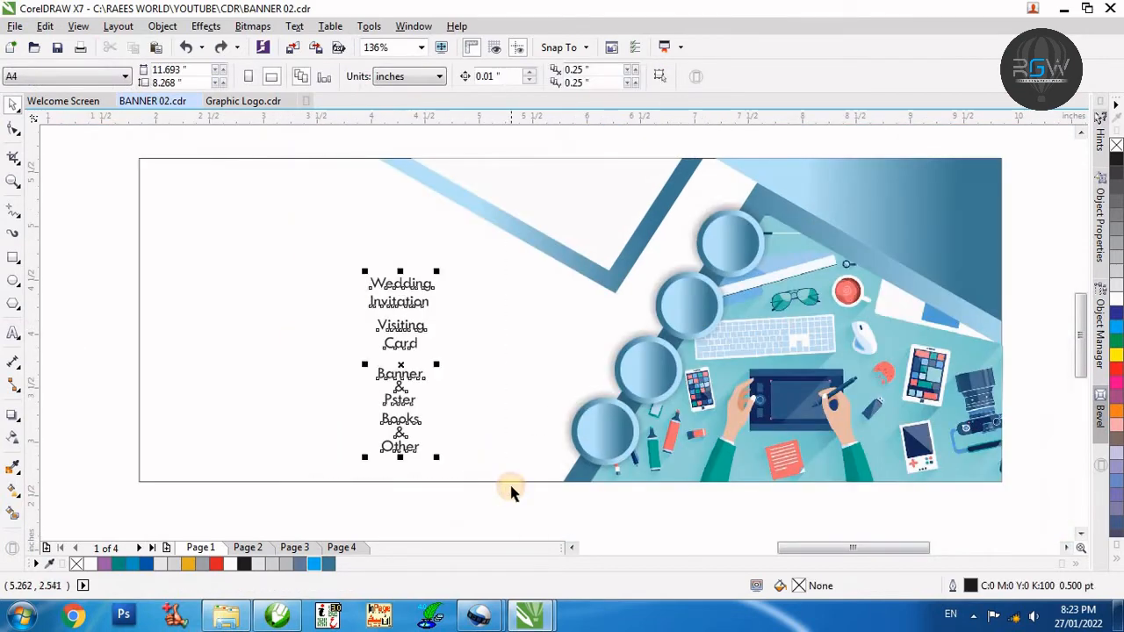
click(504, 301)
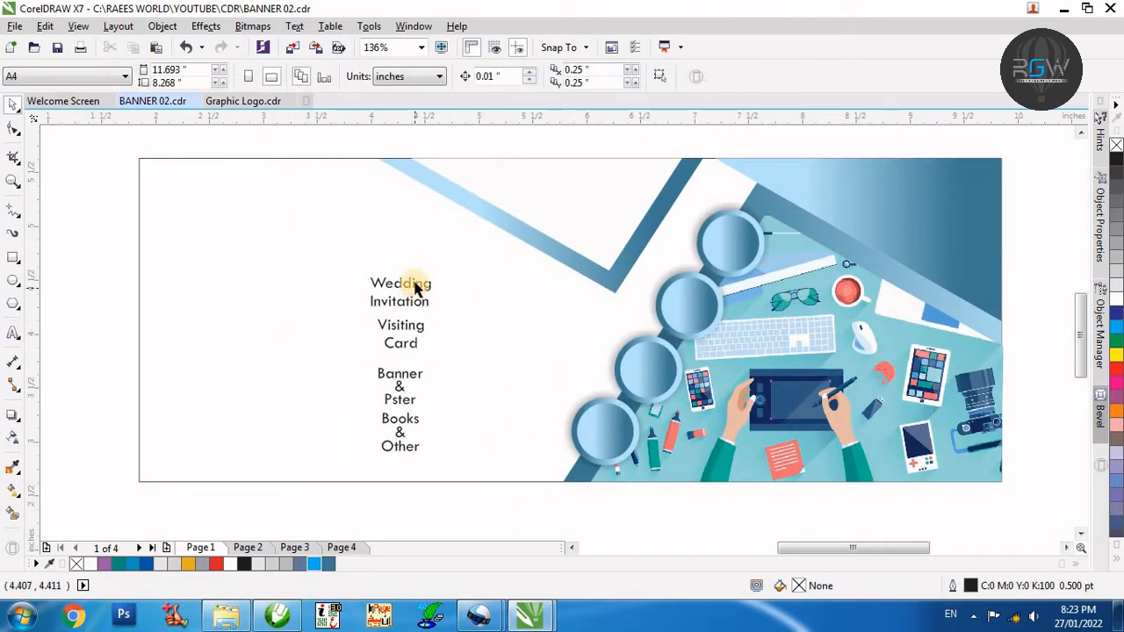
- Move the "Wedding Invitation" caption onto the uppermost badge and scale it to about 0.397 by 0.191 inch
drag(415, 288, 743, 235)
key(shift+F2)
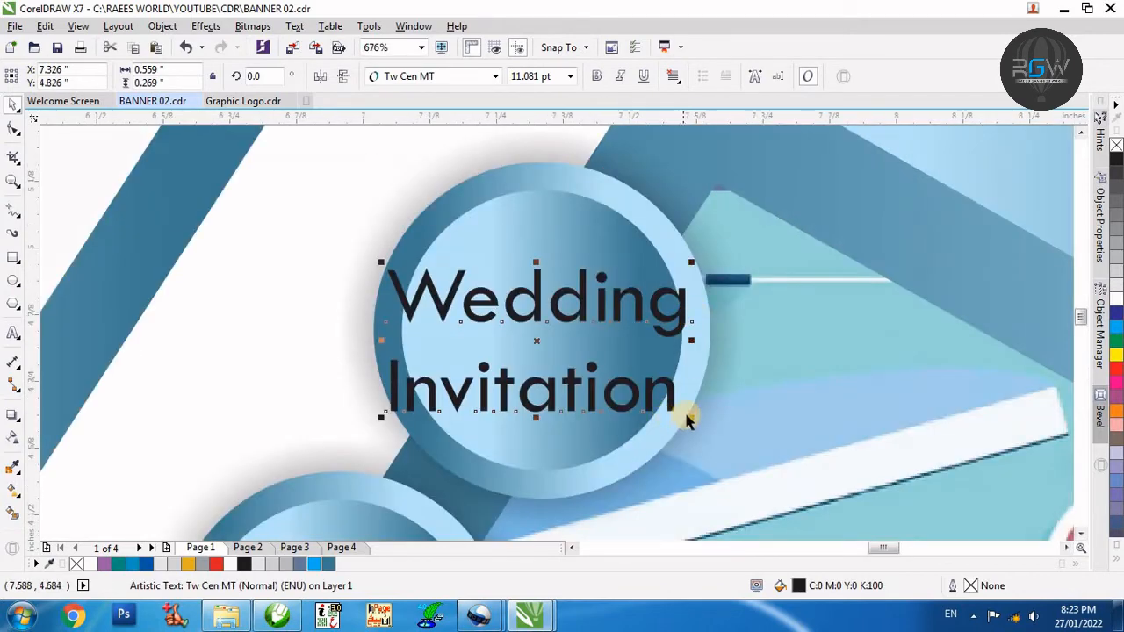
drag(694, 418, 651, 402)
- Repeat the same size reduction on the "Visiting Card", "Banner & Pster" and "Books & Other" captions, giving 7.871 pt text
key(F4)
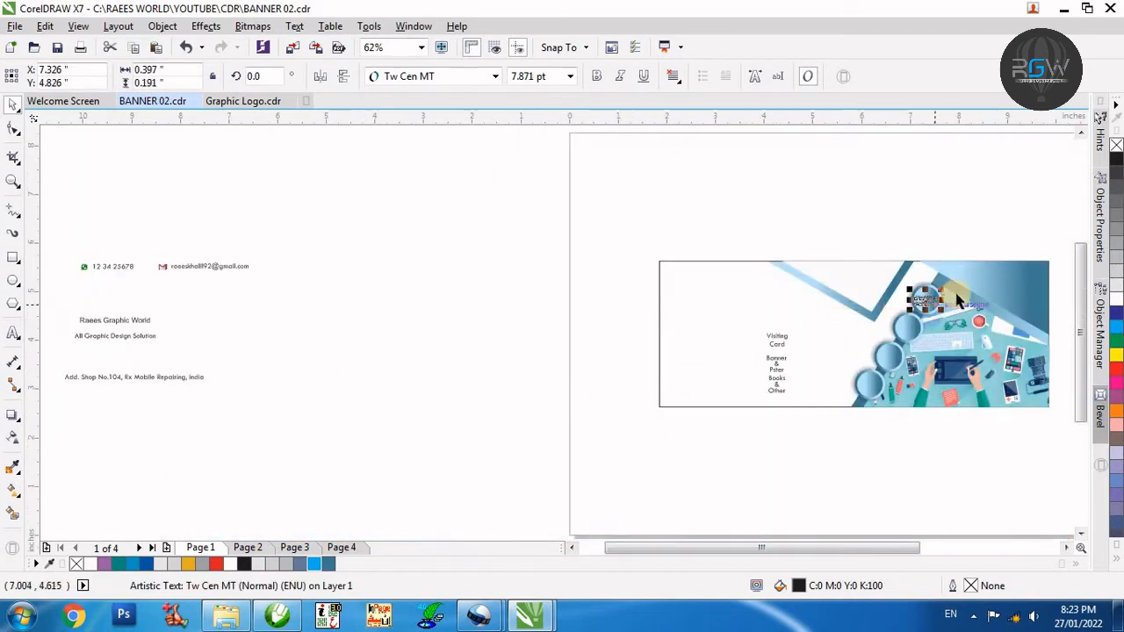
key(F2)
drag(981, 263, 602, 469)
click(503, 299)
key(ctrl+r)
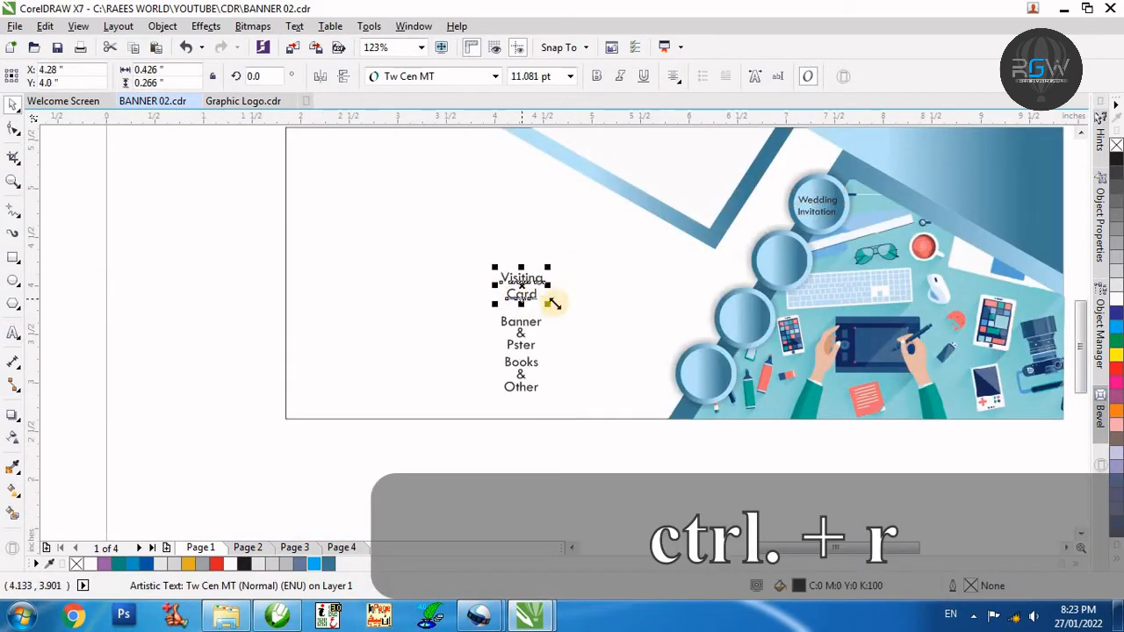
click(525, 338)
key(ctrl+r)
click(525, 368)
key(ctrl+r)
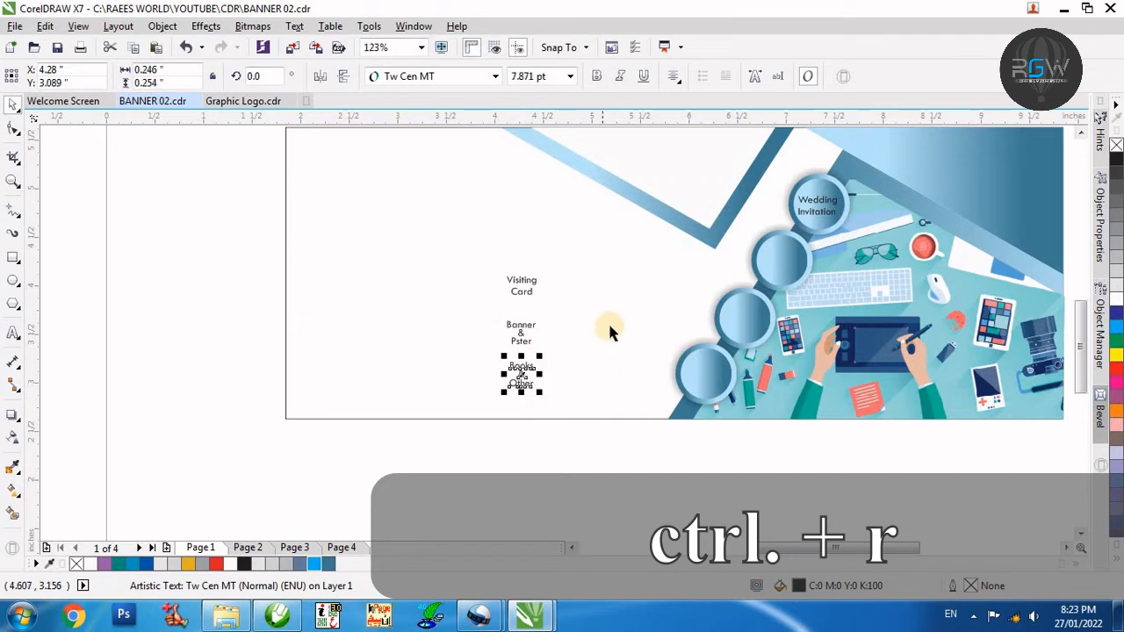
- Centre the "Wedding Invitation" caption on the uppermost badge and the "Visiting Card" caption on the badge below it
click(610, 328)
click(823, 210)
shift+click(824, 181)
key(c)
key(e)
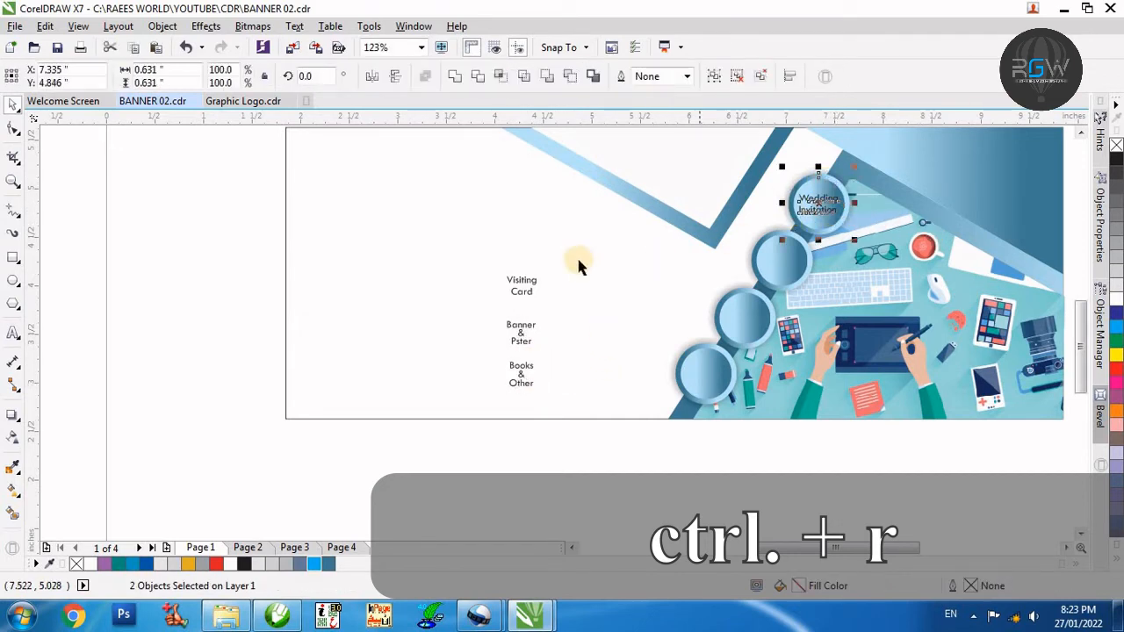
click(521, 284)
shift+click(760, 250)
key(c)
key(e)
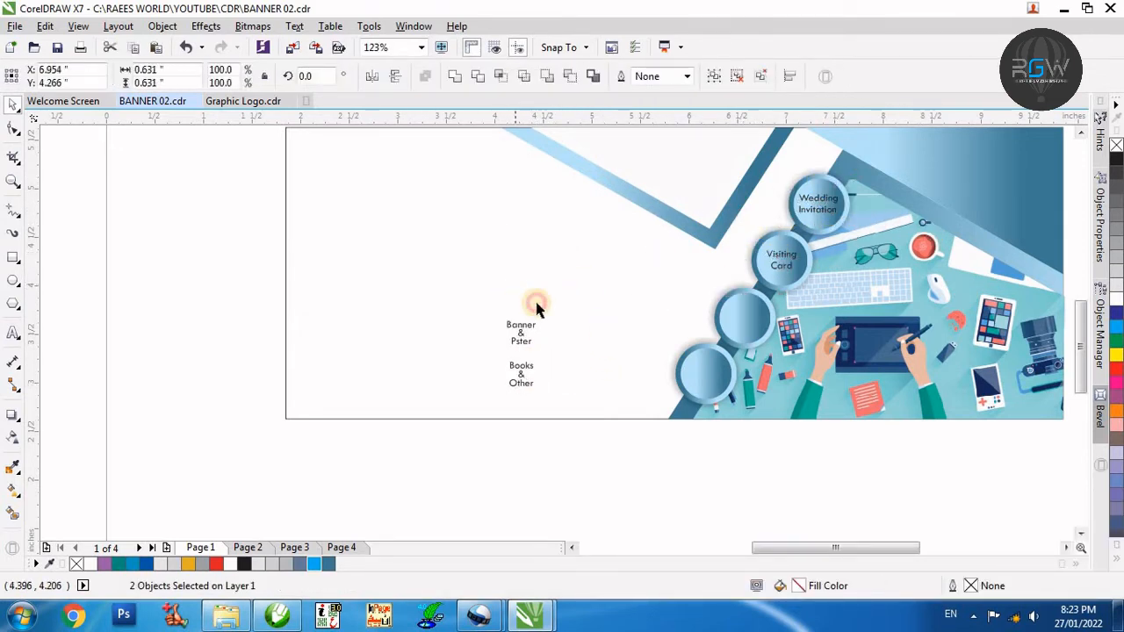
- Centre the "Banner & Pster" caption on the third badge and the "Books & Other" caption on the lowest badge
click(523, 332)
shift+click(745, 316)
key(c)
key(e)
click(521, 375)
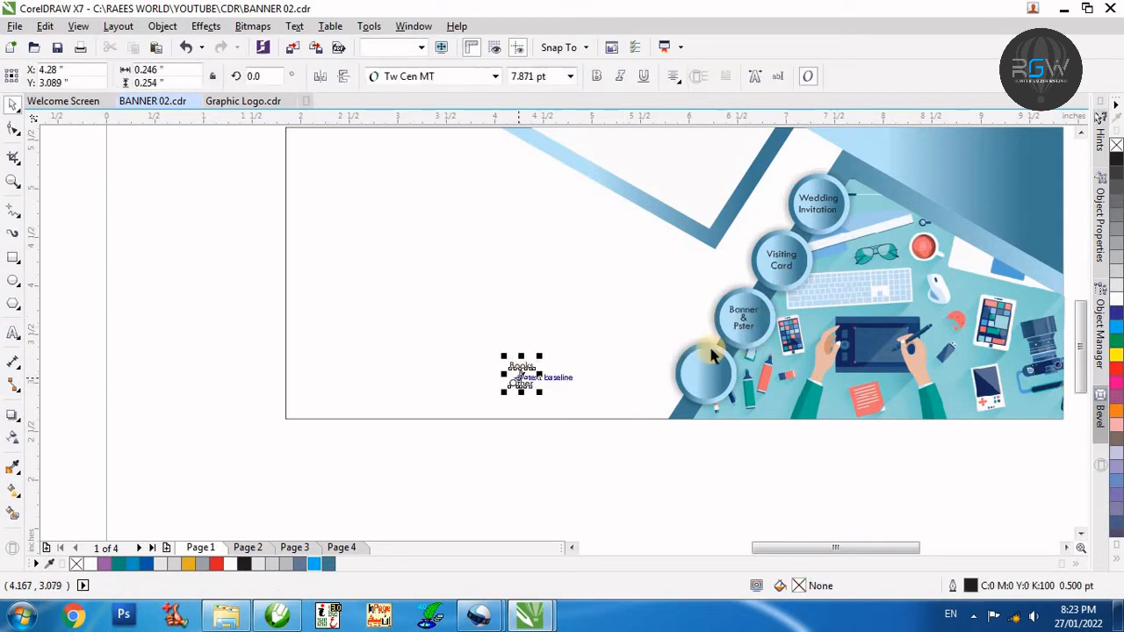
shift+click(712, 353)
key(c)
key(e)
click(621, 343)
click(708, 368)
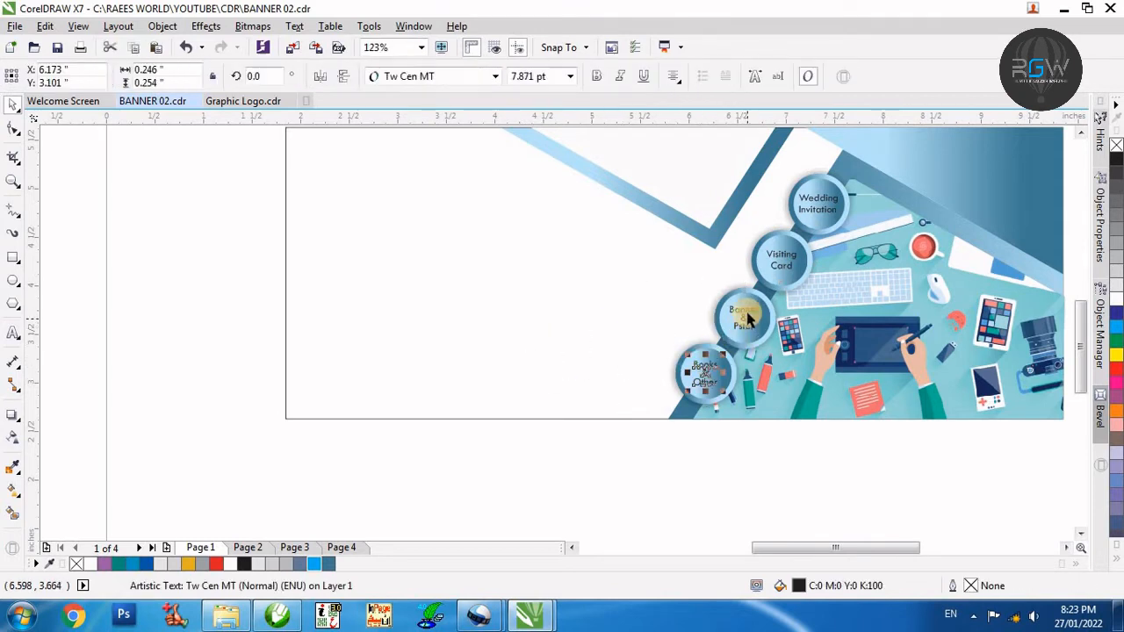
shift+click(744, 318)
shift+click(780, 259)
shift+click(817, 203)
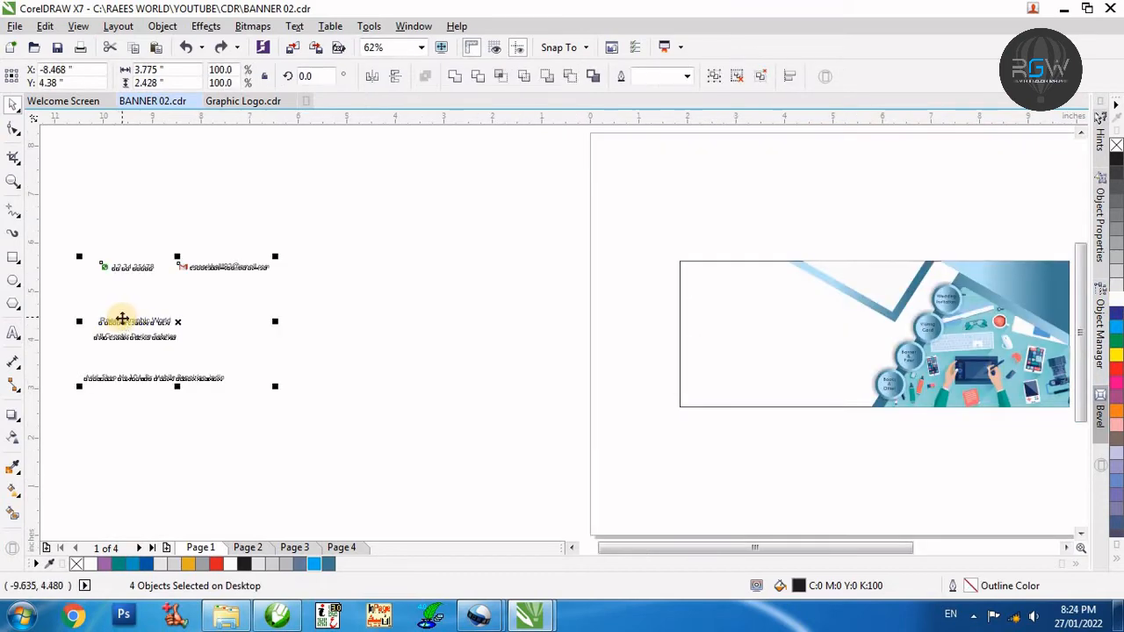
- Move the prepared contact, company name, tagline and address texts from outside the page onto the banner's blank area
drag(114, 319, 712, 349)
key(F4)
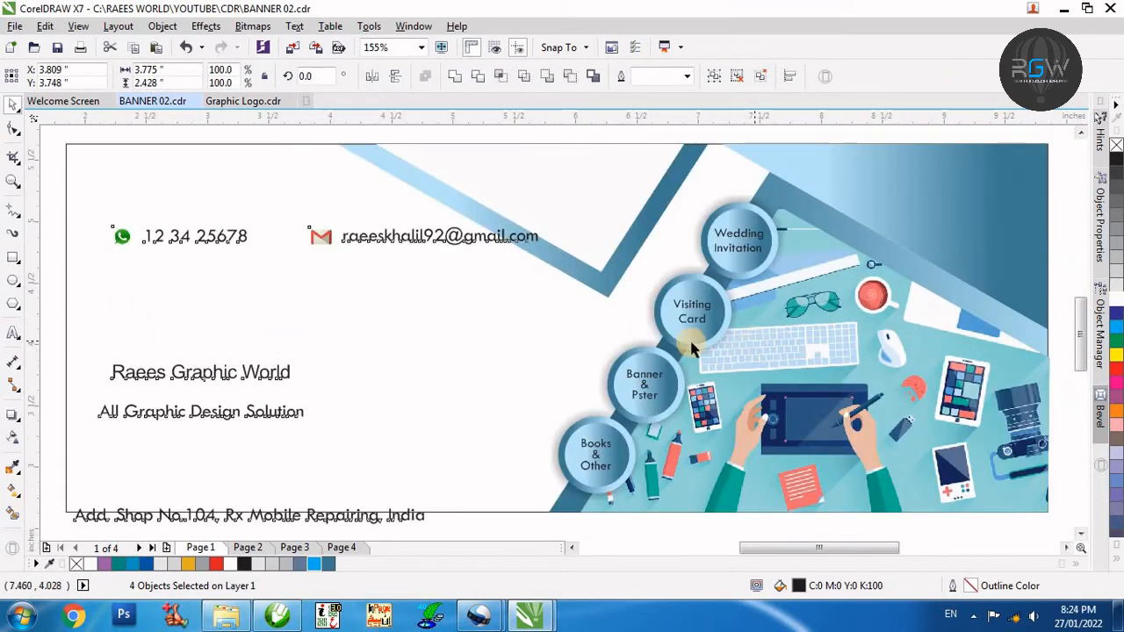
key(F2)
key(F3)
key(F2)
drag(855, 200, 107, 493)
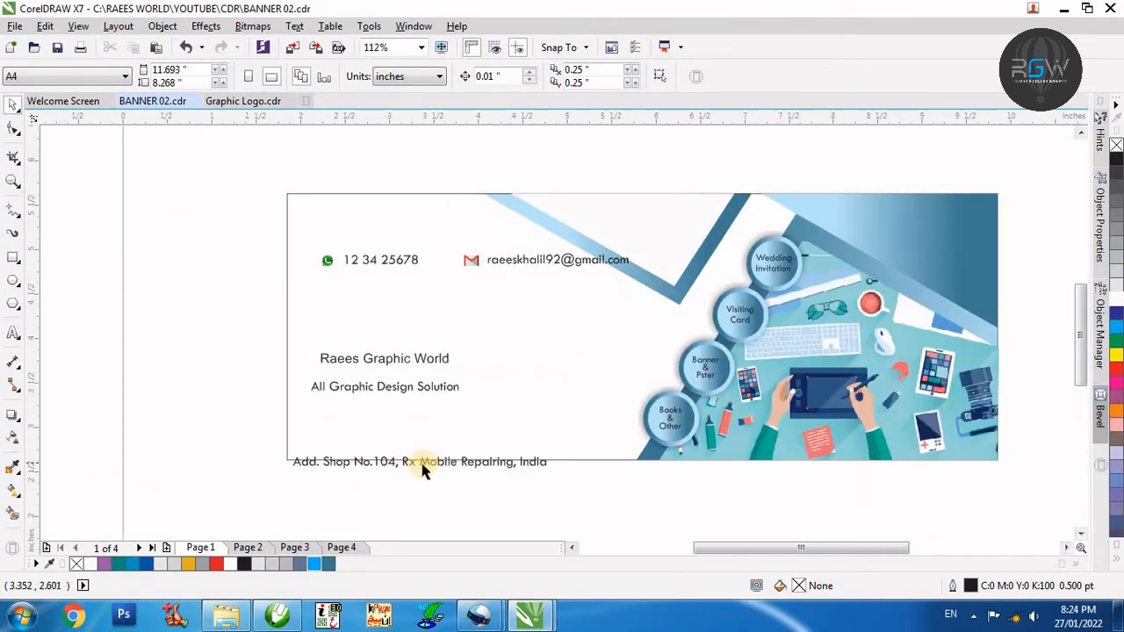
- Raise the address line inside the banner's lower edge and left-align the company name, tagline and address lines
click(435, 466)
drag(437, 465, 444, 441)
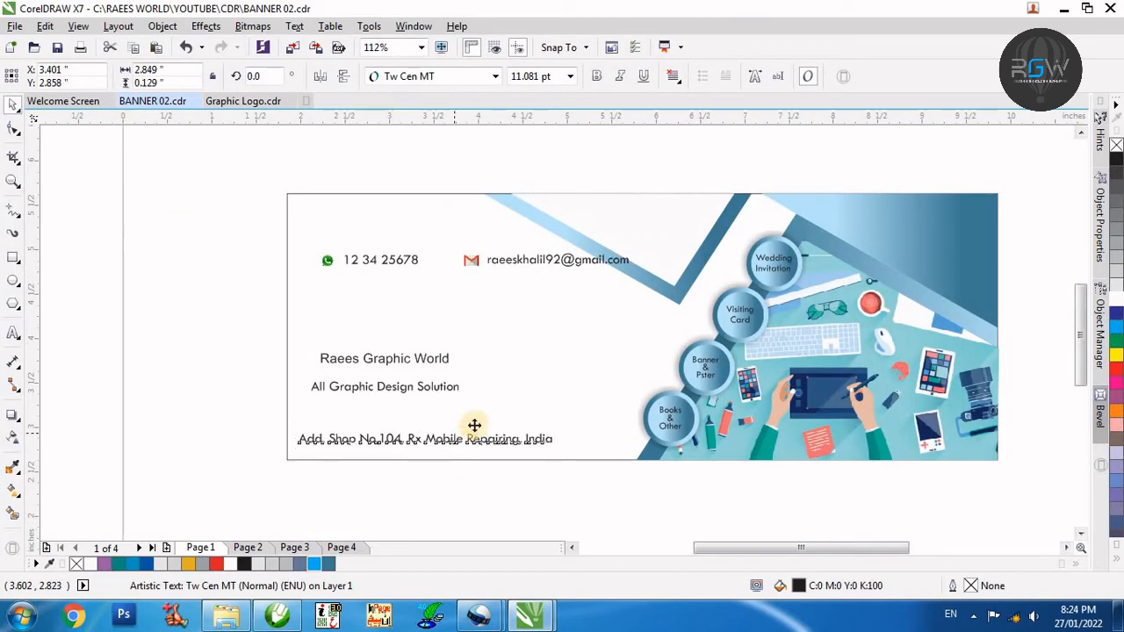
drag(466, 322, 356, 456)
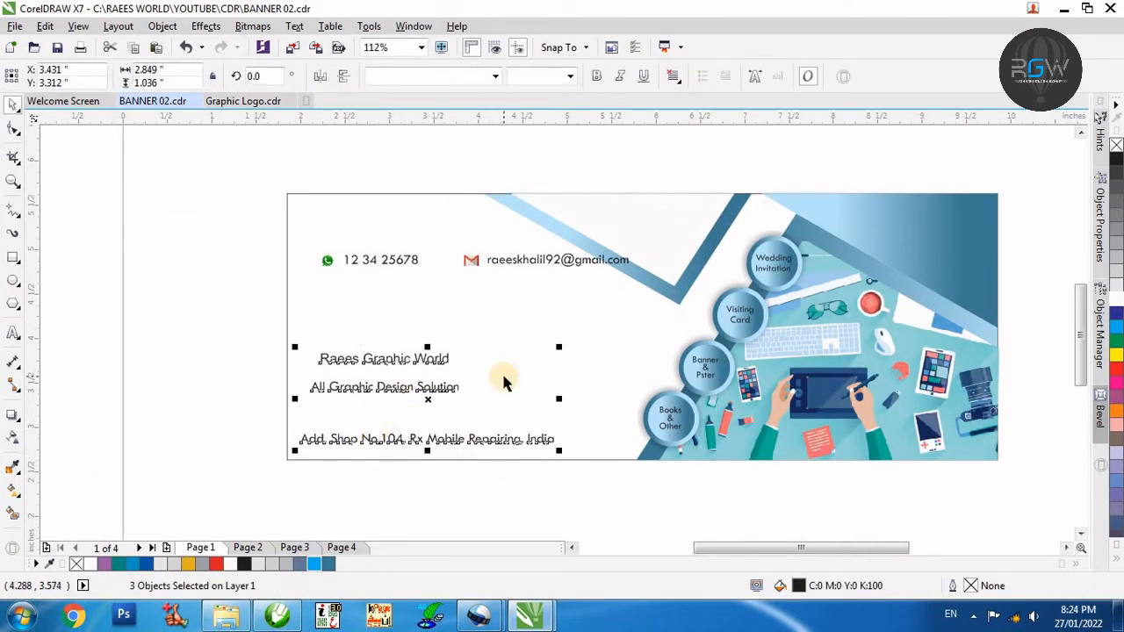
key(l)
- Set the company name's font to AnneBoleynSH and enlarge the text to about 36 pt
drag(553, 309, 279, 367)
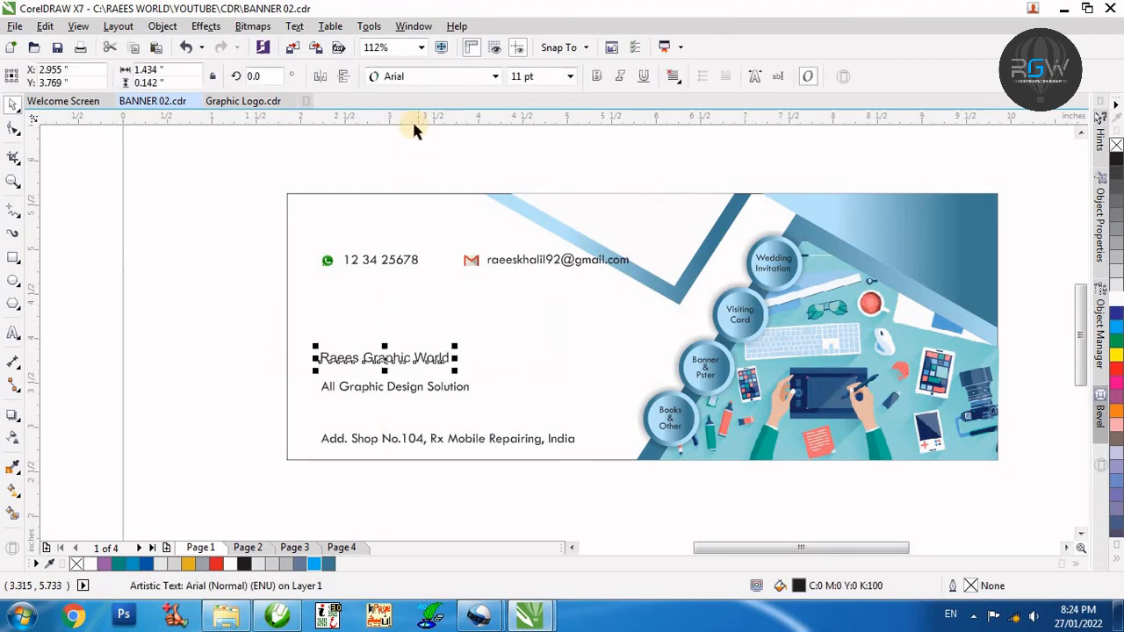
click(411, 77)
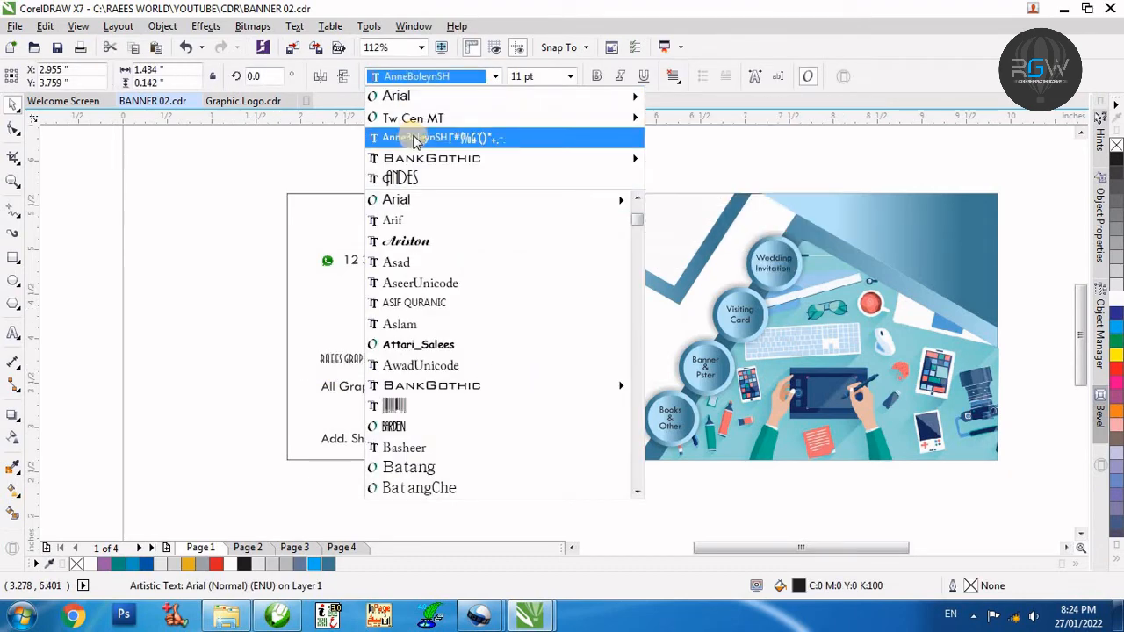
click(416, 139)
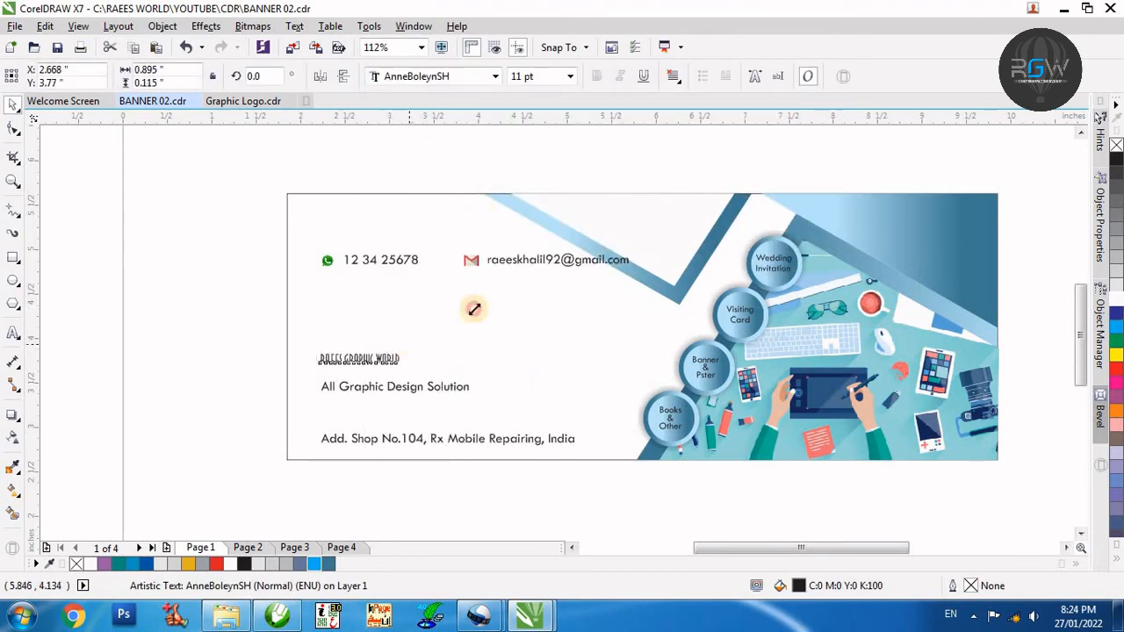
drag(474, 309, 589, 247)
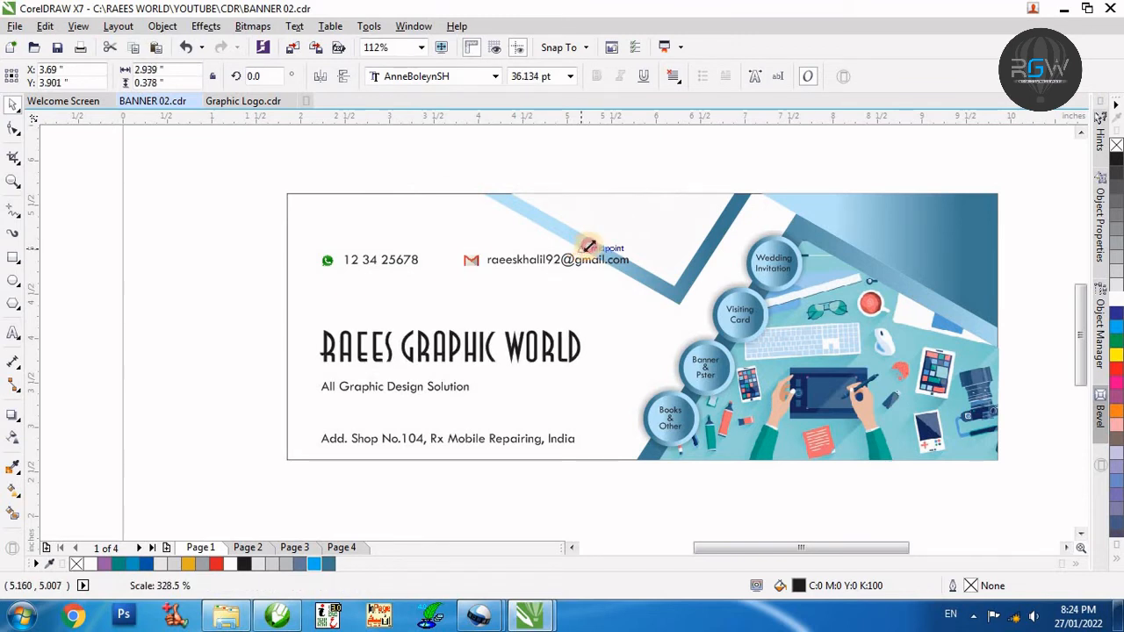
click(498, 277)
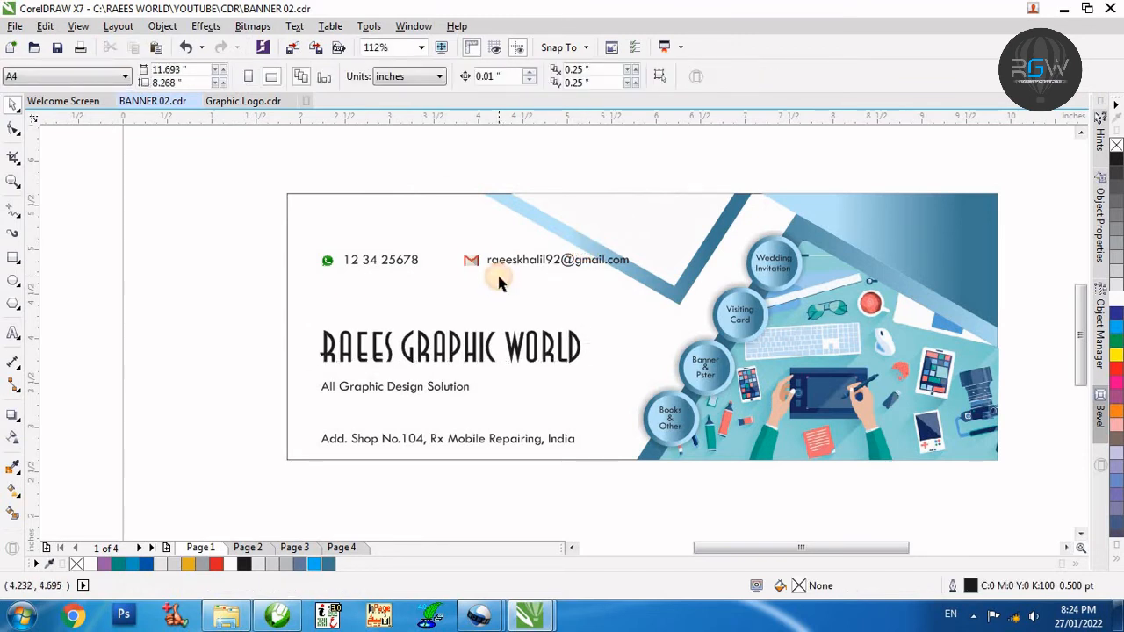
- Left-align the tagline with the company name and raise it closer beneath the name
click(427, 388)
shift+click(450, 344)
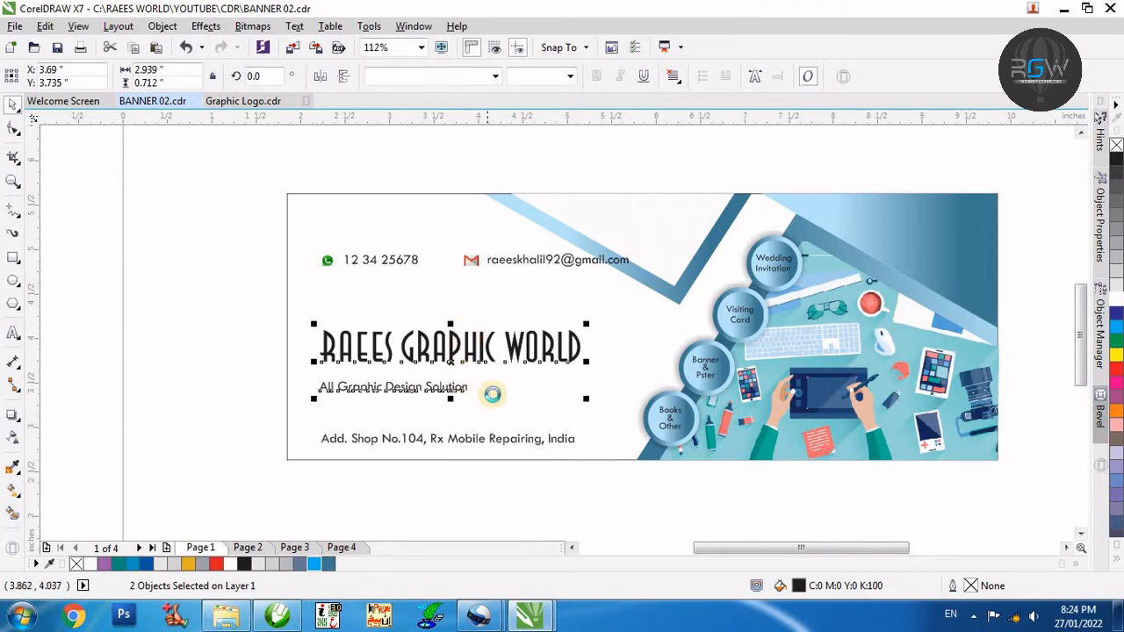
drag(516, 373, 289, 430)
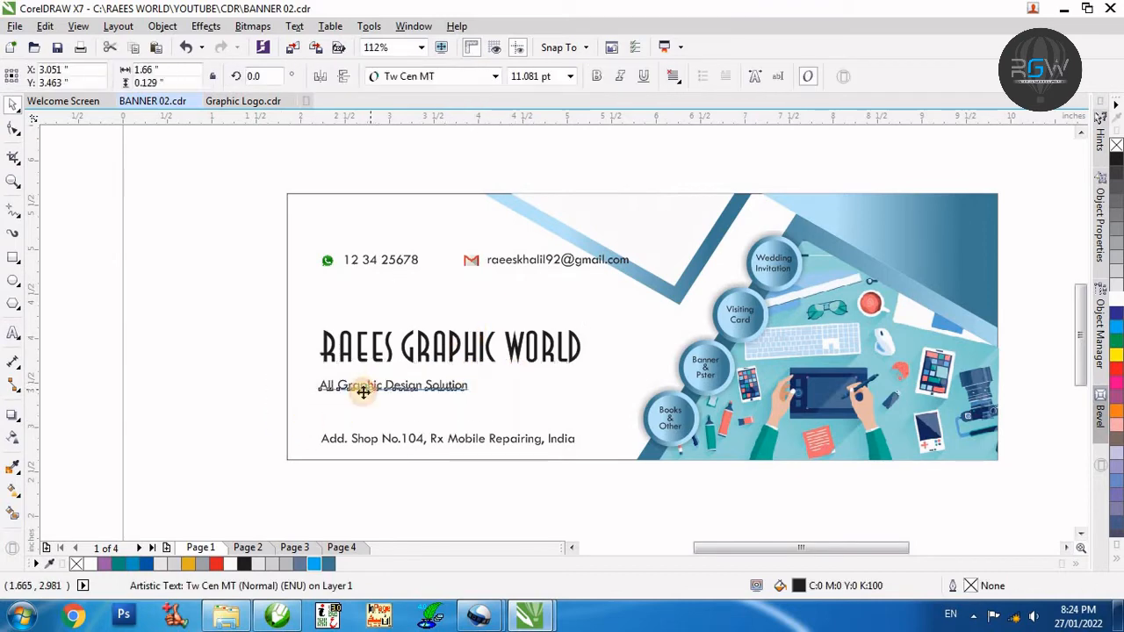
- Set the tagline's font to BankGothic and enlarge it to about 2.86 inches wide
click(396, 77)
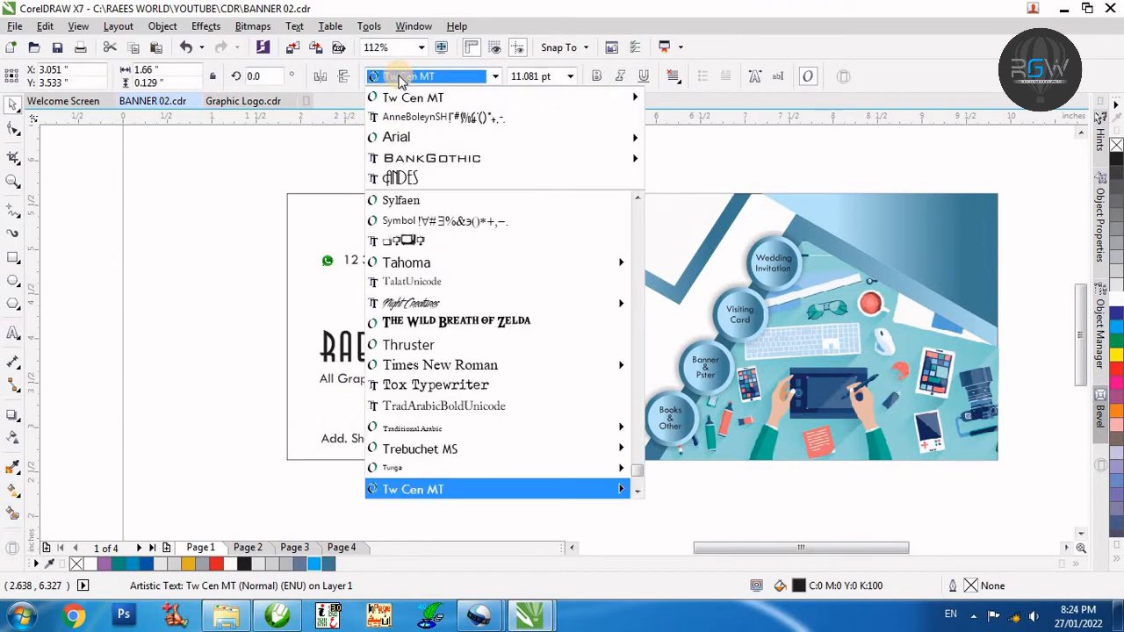
click(457, 158)
drag(541, 393, 580, 413)
click(687, 270)
- Change the whole "All Graphic Design Solution" tagline to UPPERCASE
drag(686, 271, 258, 461)
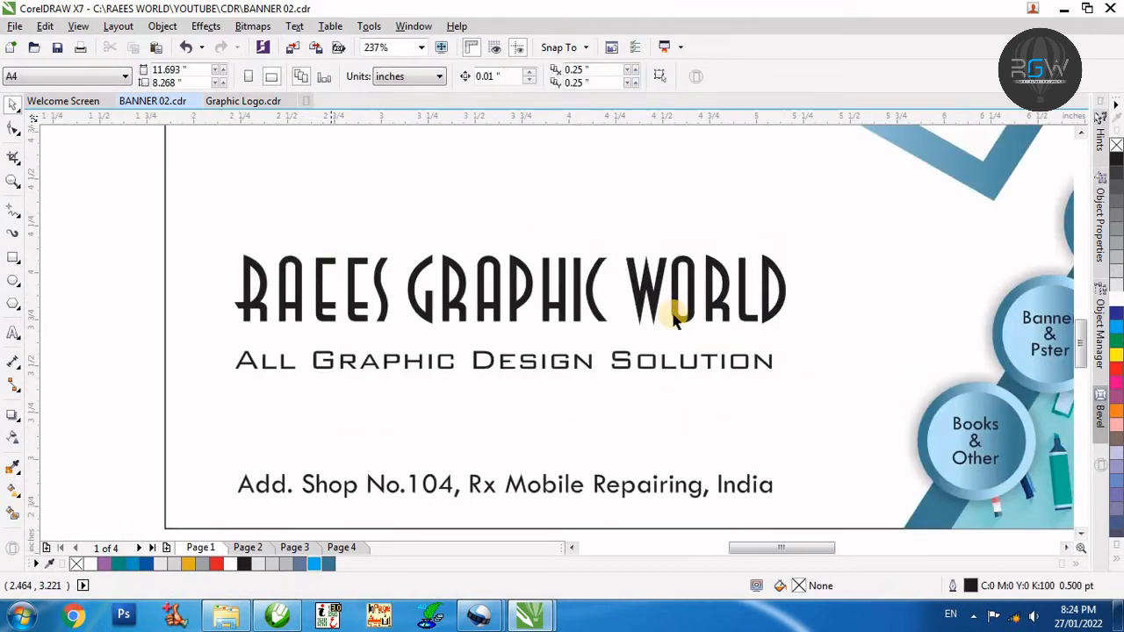
drag(827, 318, 167, 429)
key(F8)
key(ctrl+a)
right_click(432, 366)
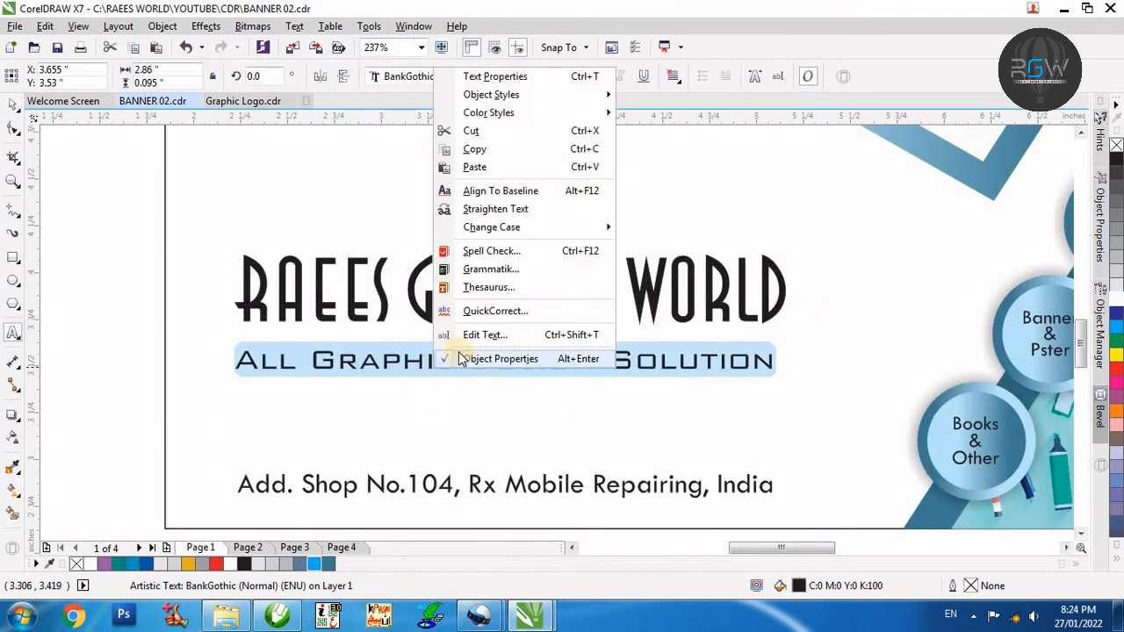
mouse_move(492, 227)
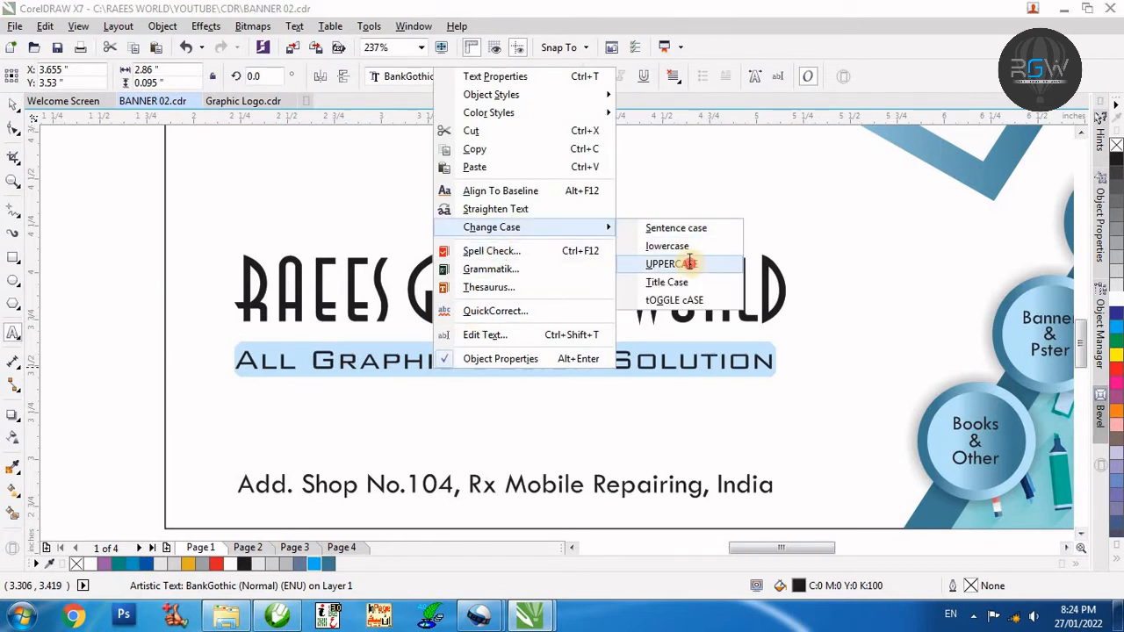
click(685, 264)
- Narrow the uppercase tagline to match the company name's width and make it bold
drag(863, 372, 786, 359)
key(F10)
click(596, 77)
click(828, 326)
key(F4)
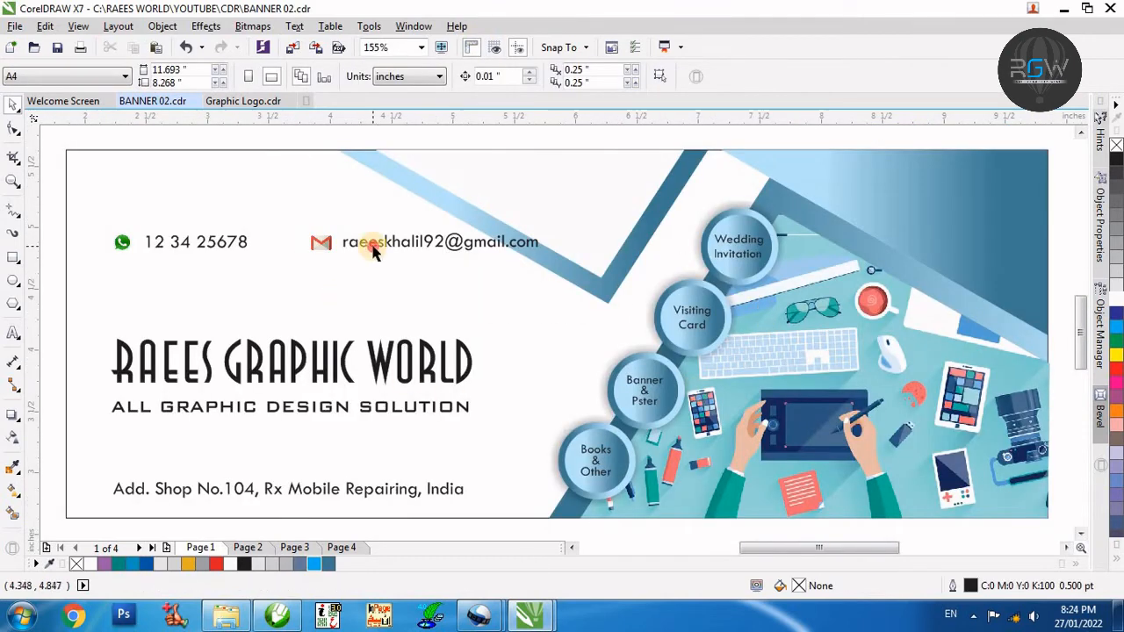
click(372, 246)
click(343, 289)
key(F3)
key(F2)
drag(229, 428, 642, 209)
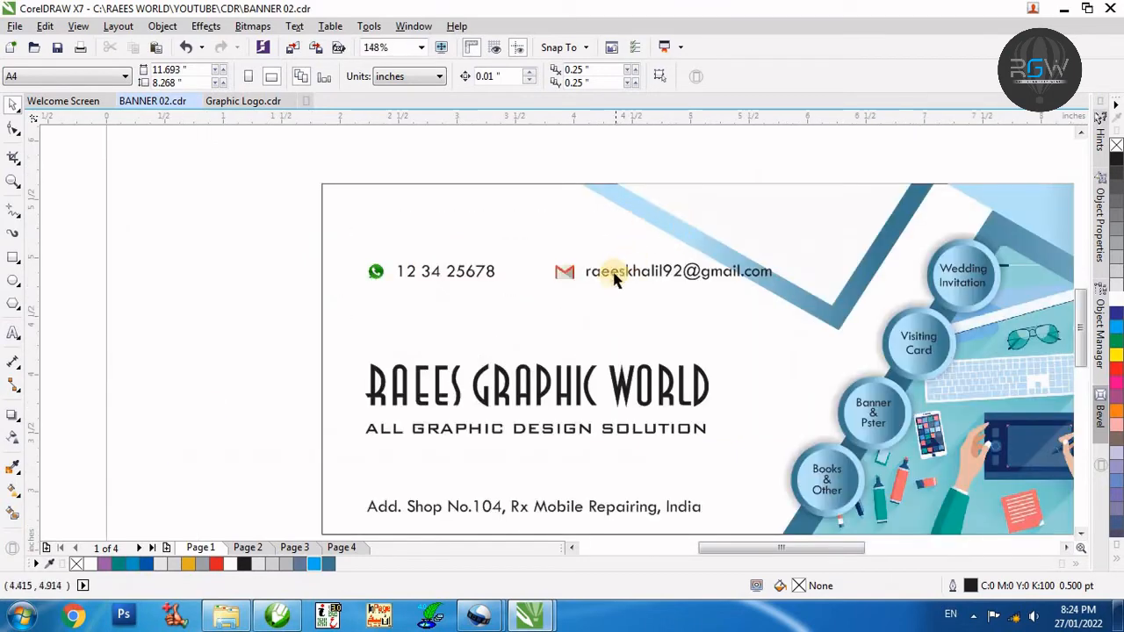